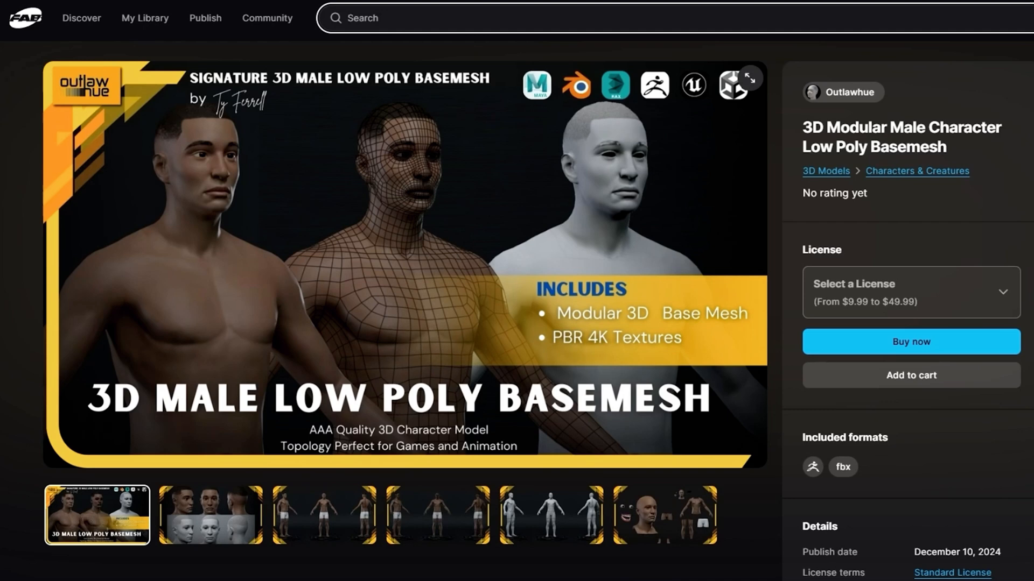
Step: Look through the preview images of the 3D Modular Male Character Low Poly Basemesh listing
click(242, 520)
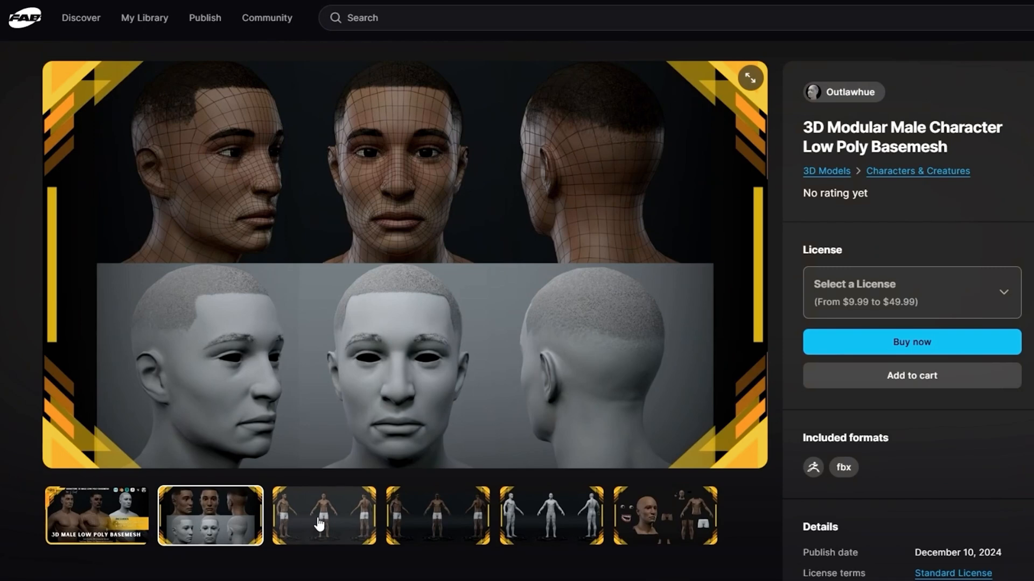
click(319, 524)
click(460, 526)
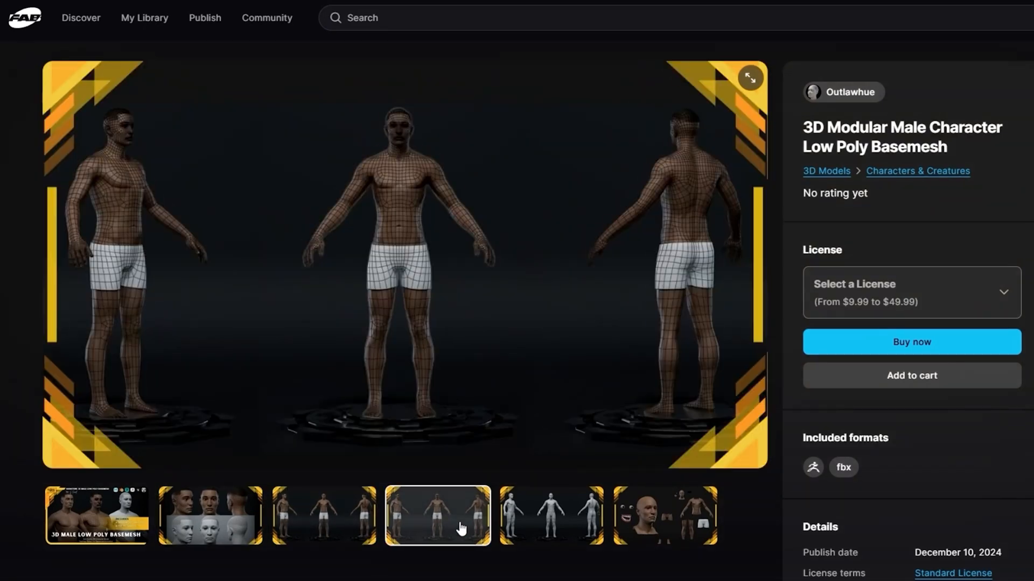
click(538, 530)
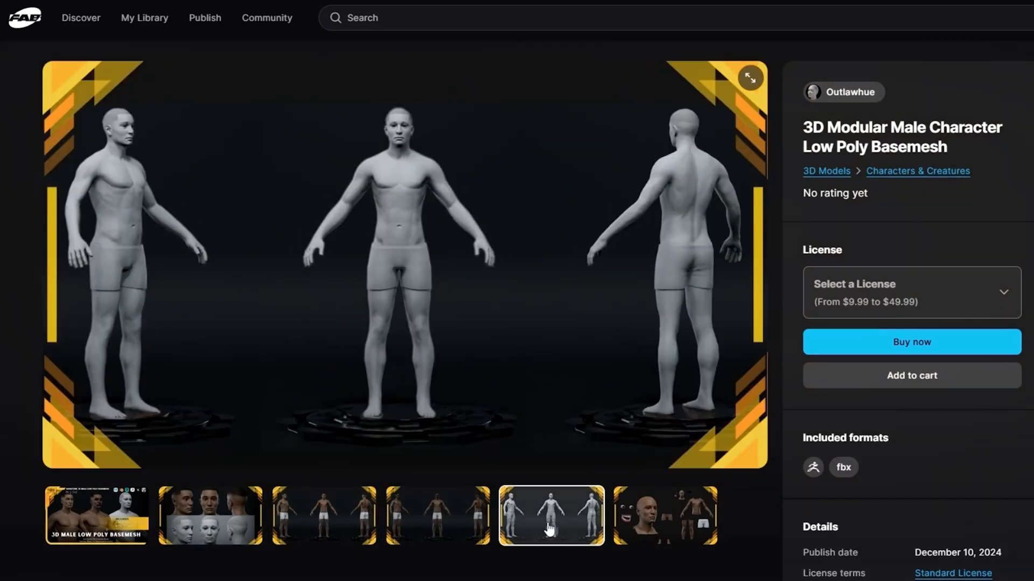
click(681, 531)
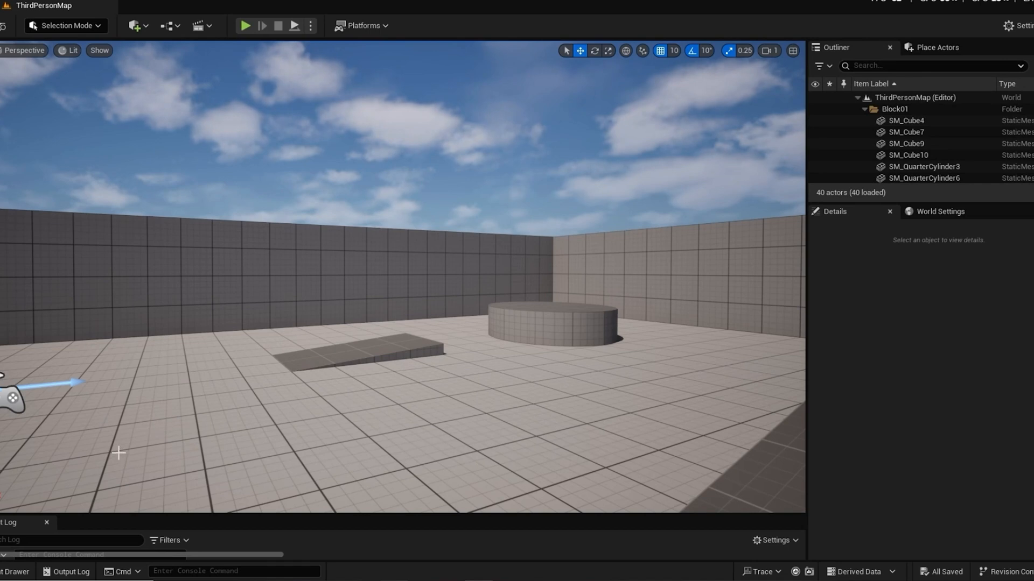
Step: In Unreal Editor, start importing SM_LowPoly_Male from the BaseModel folder on disk into the Characters > Tutorial content folder
click(11, 572)
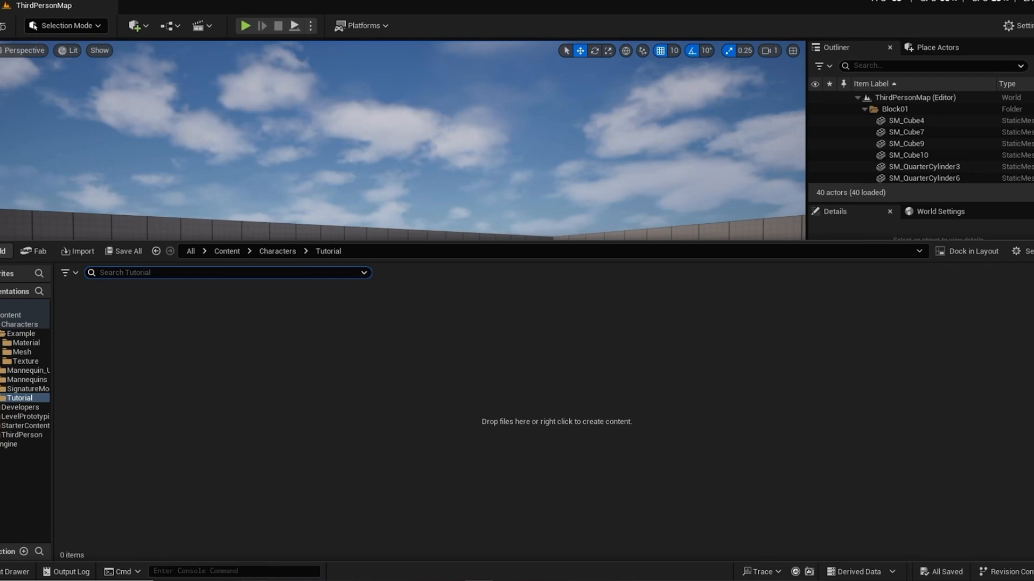
click(270, 580)
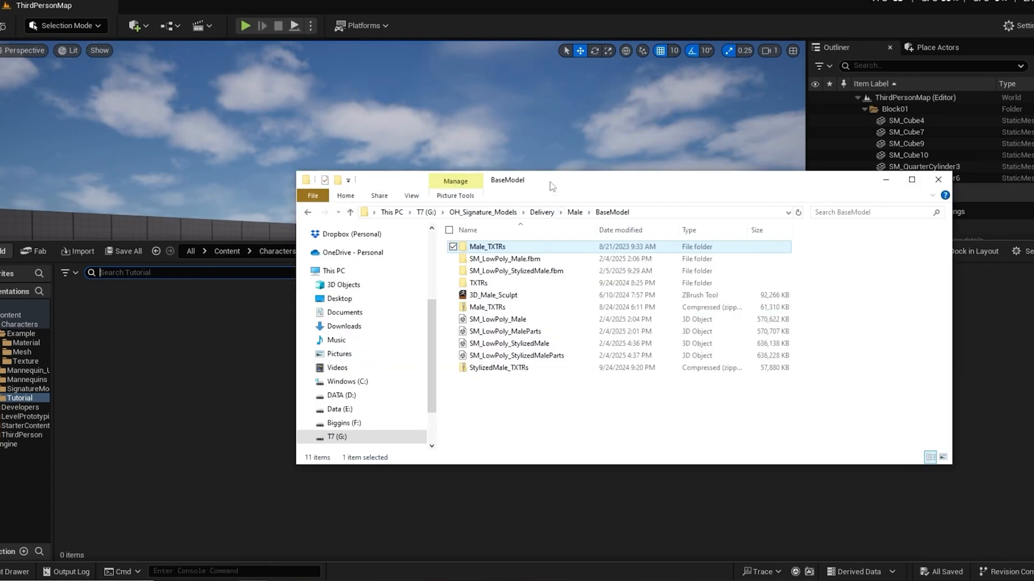
drag(552, 187, 788, 246)
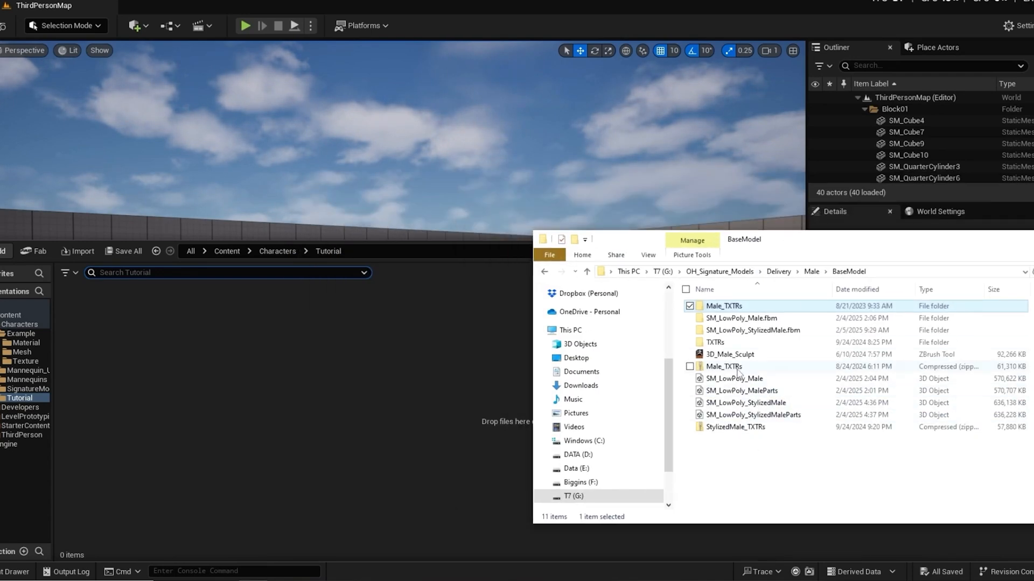
drag(735, 378, 173, 396)
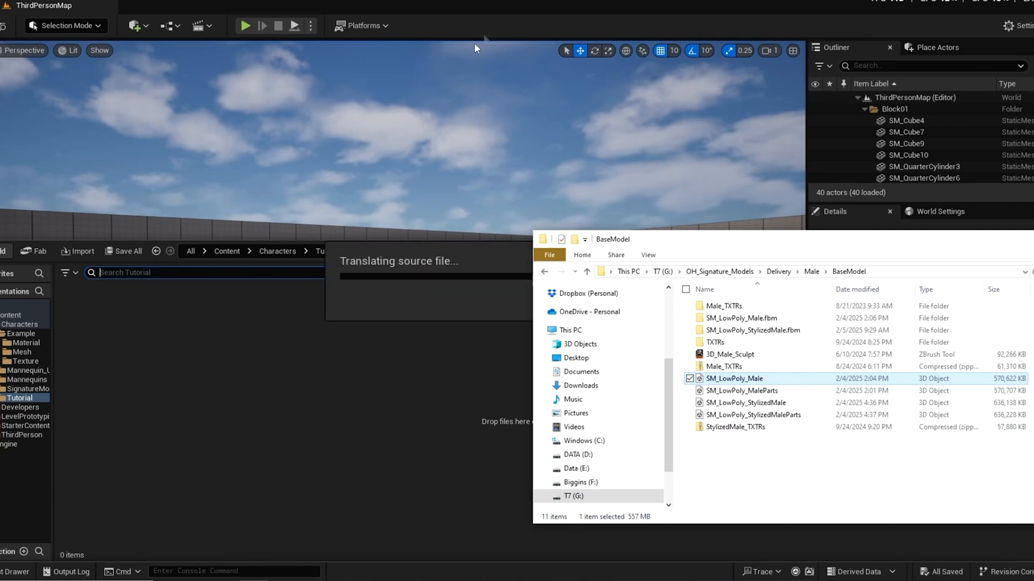
Step: Clear the file window out of the way, review the import options and import SM_LowPoly_Male with the Default Assets Pipeline
drag(876, 239, 809, 578)
drag(1016, 245, 772, 288)
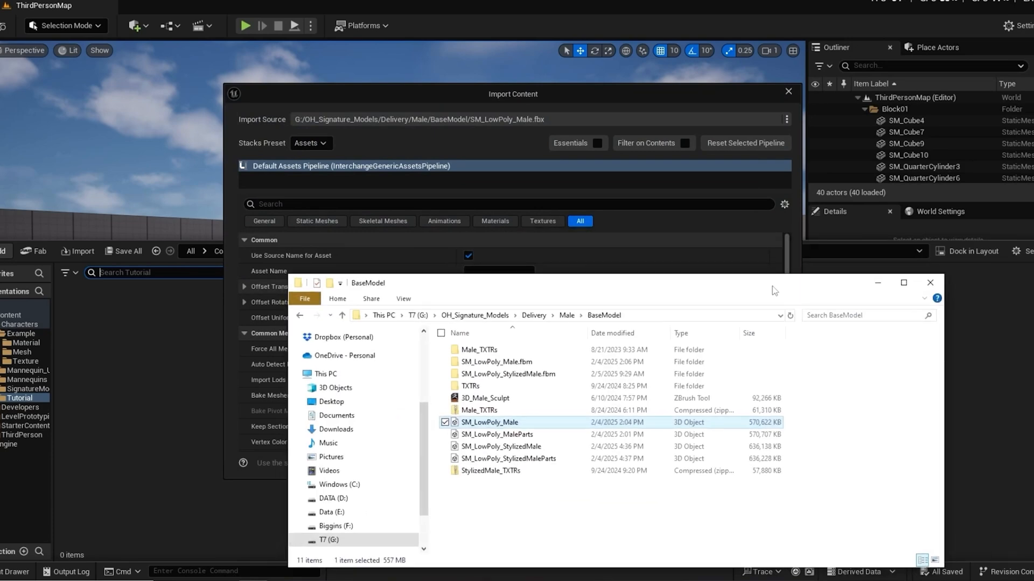
click(881, 282)
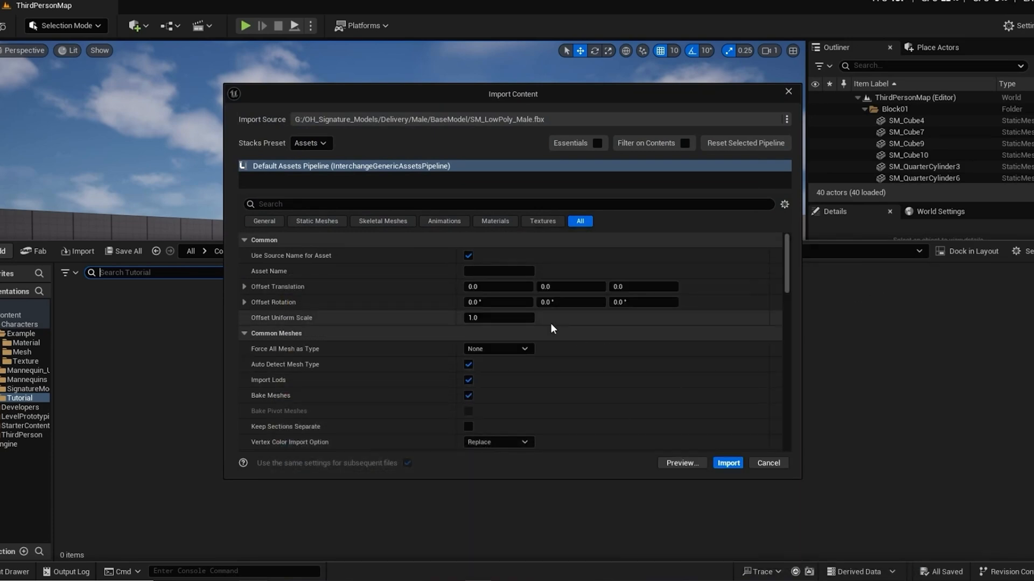
scroll(552, 353, down, 6)
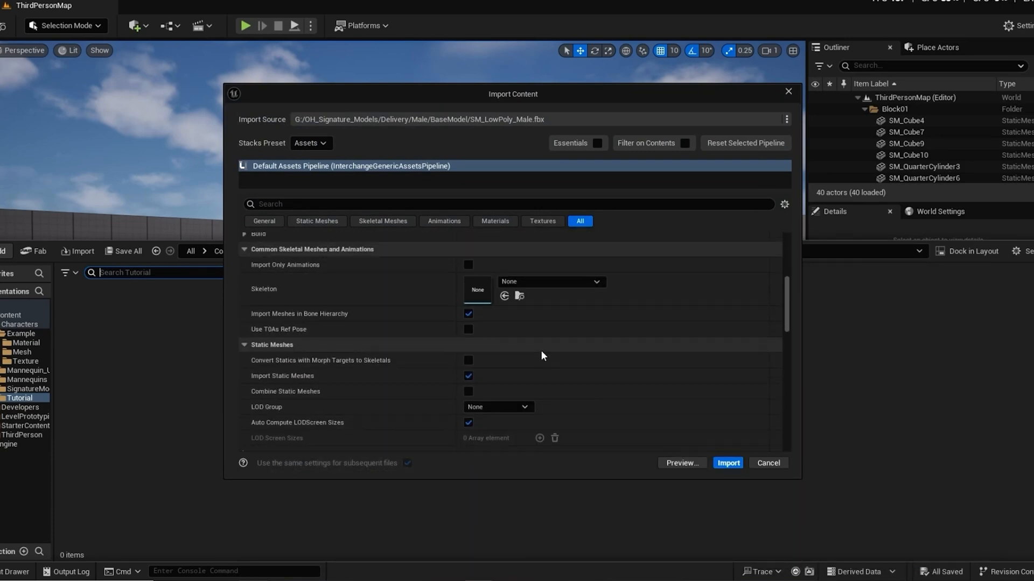
scroll(528, 357, down, 3)
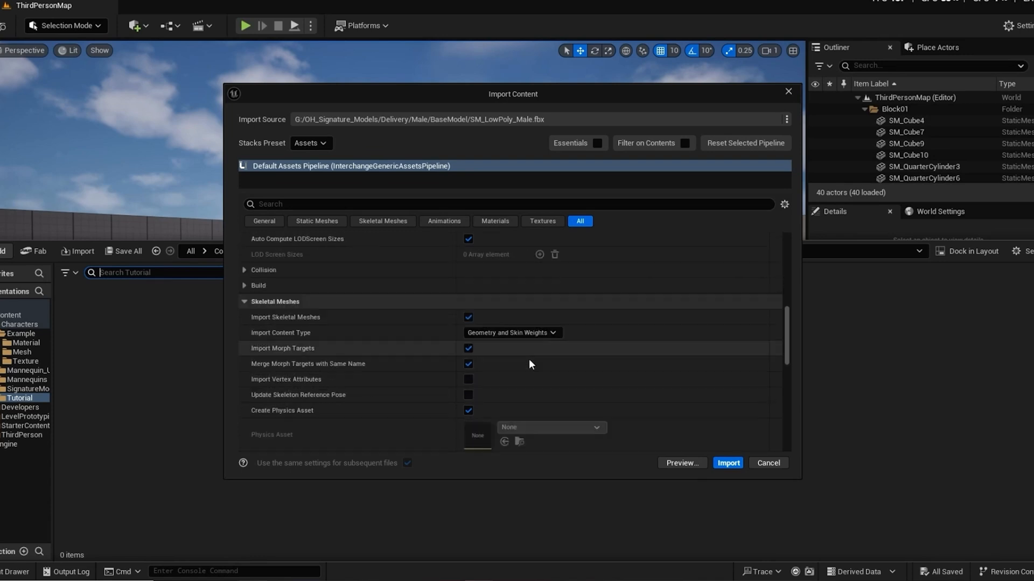
click(727, 463)
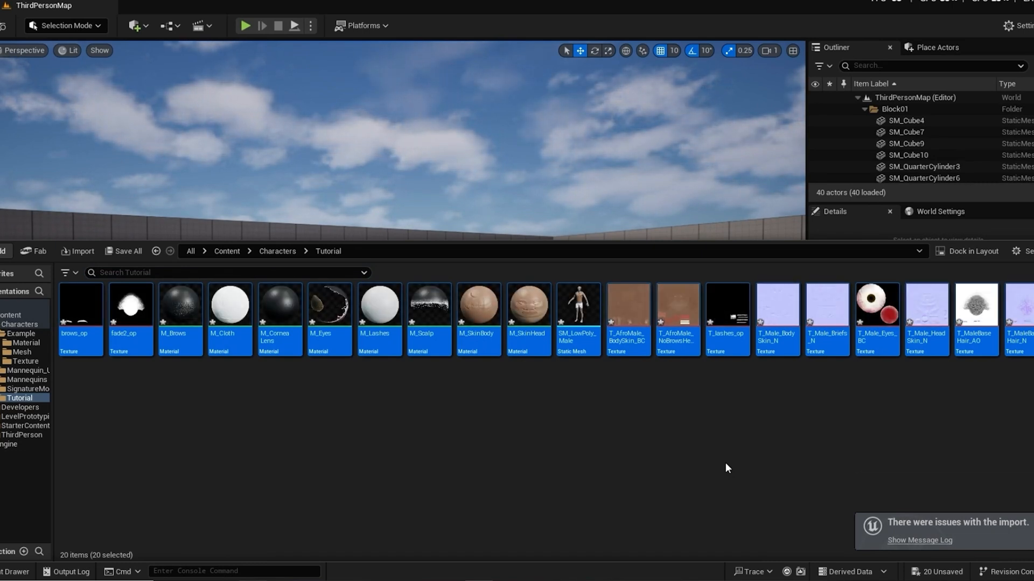
click(557, 424)
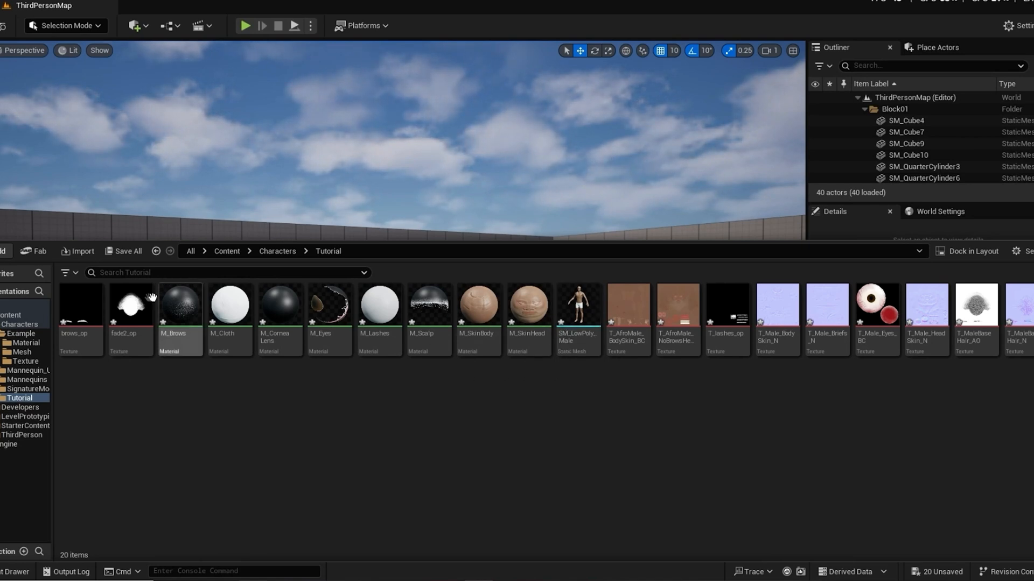
Step: Open the SM_LowPoly_Male static mesh and examine the scalp, brow and lash materials on its head up close
mouse_move(124, 325)
mouse_move(577, 319)
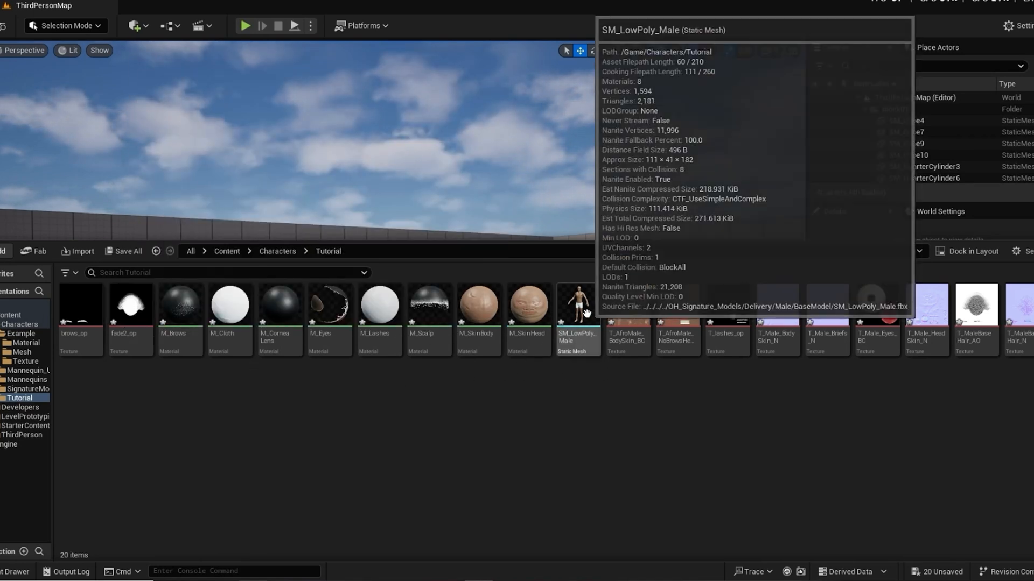
double_click(578, 320)
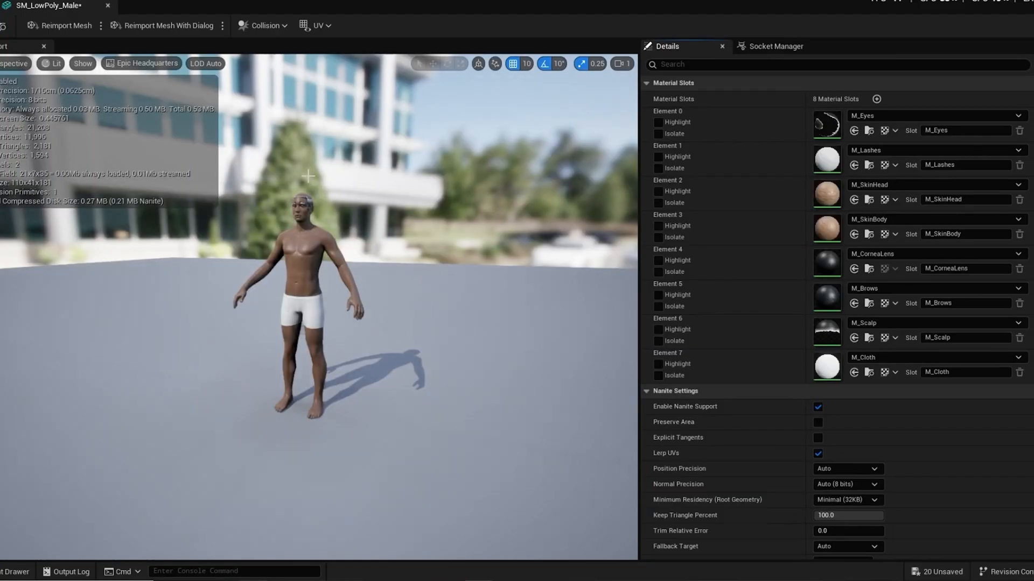
scroll(334, 172, up, 3)
alt+drag(353, 186, 414, 206)
middle_drag(352, 185, 355, 246)
scroll(343, 193, up, 3)
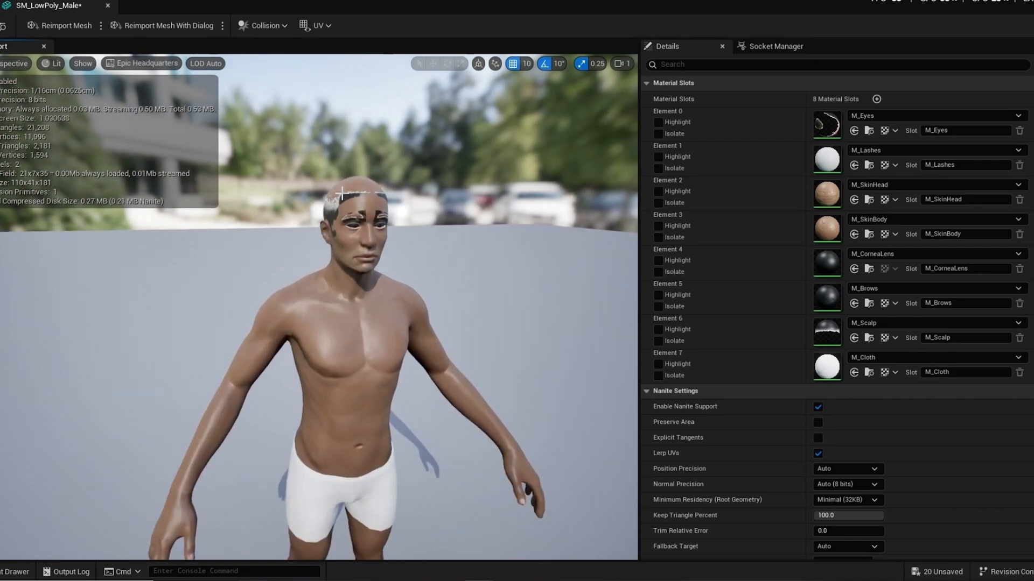
alt+drag(342, 193, 318, 251)
scroll(342, 193, up, 5)
scroll(404, 226, down, 3)
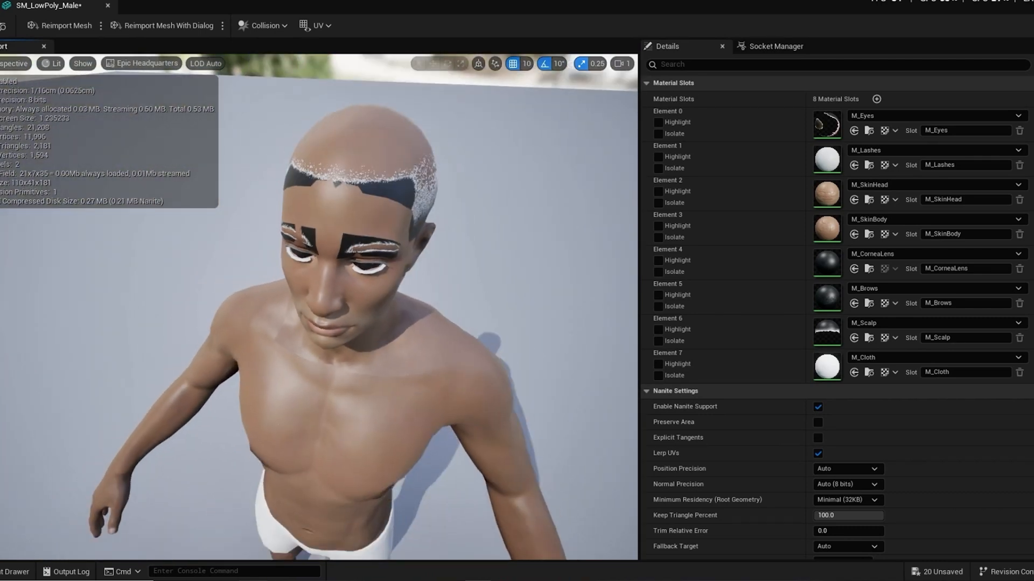
Step: Examine the character's whole body and face from several angles to judge which materials need cleaning up
alt+drag(417, 266, 446, 214)
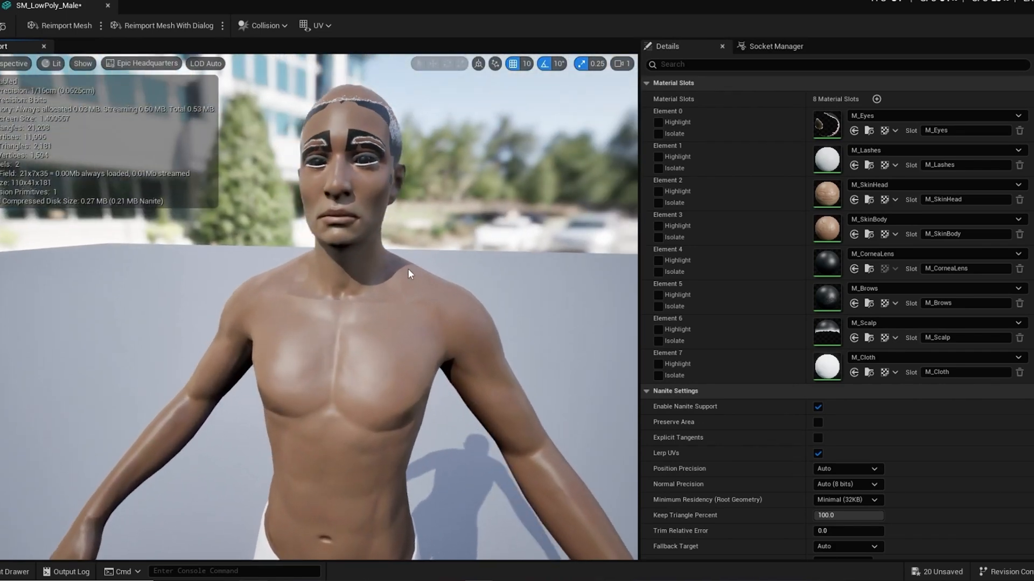
scroll(408, 269, down, 4)
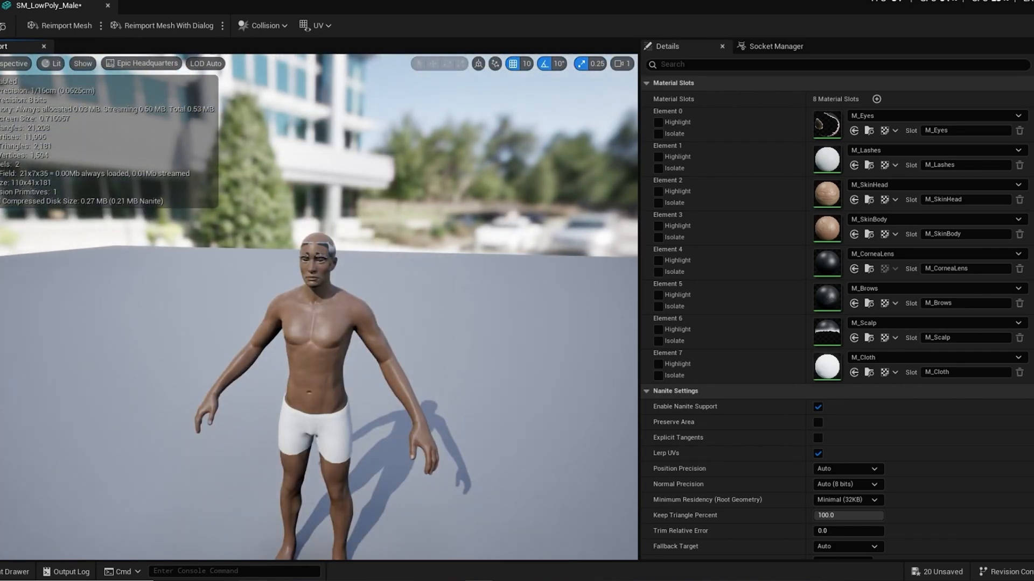
alt+drag(397, 292, 376, 262)
mouse_move(377, 262)
alt+middle_down()
mouse_move(377, 185)
mouse_move(367, 251)
alt+middle_up()
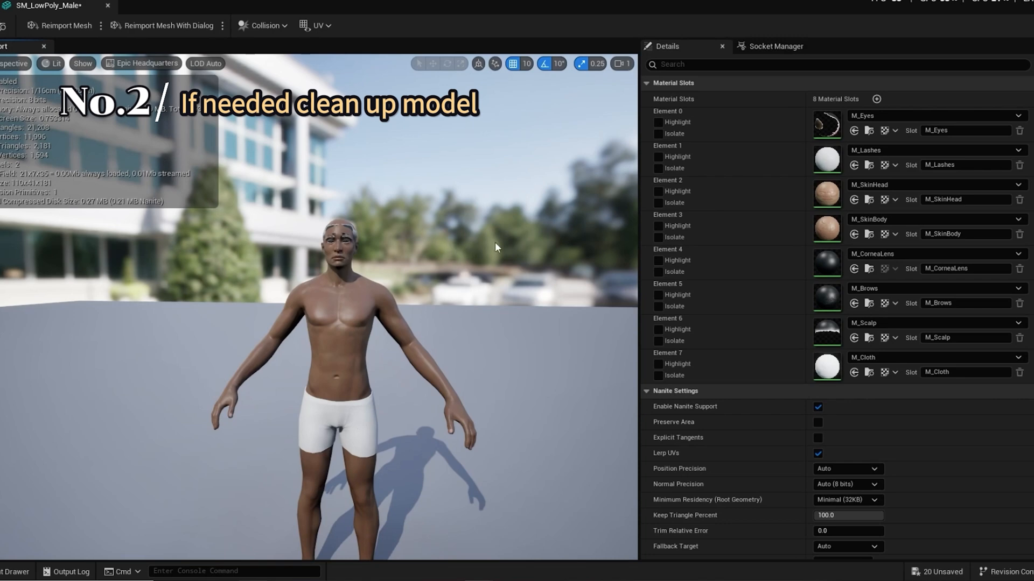
right_drag(399, 234, 442, 234)
middle_drag(450, 197, 455, 152)
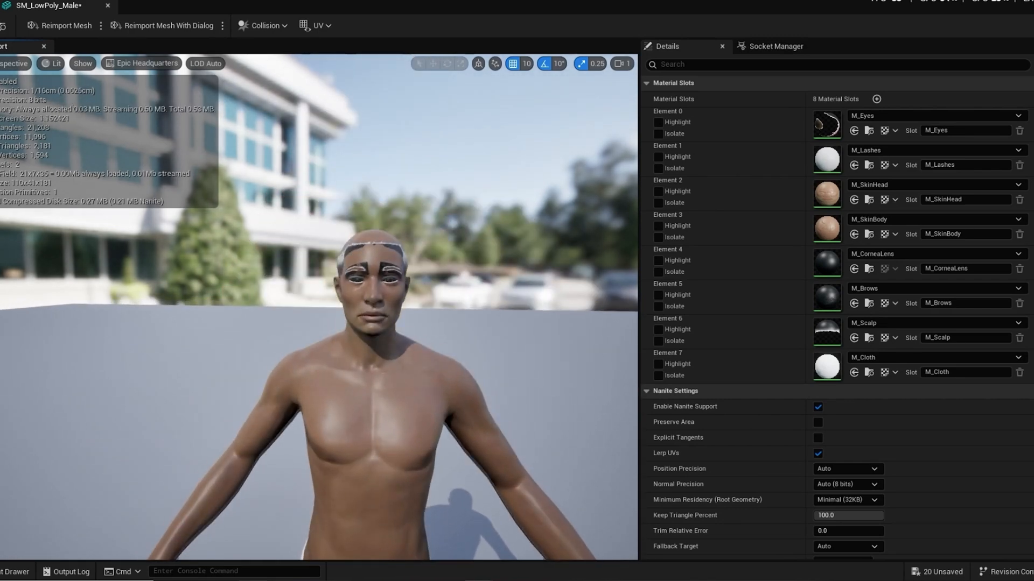
drag(456, 151, 423, 161)
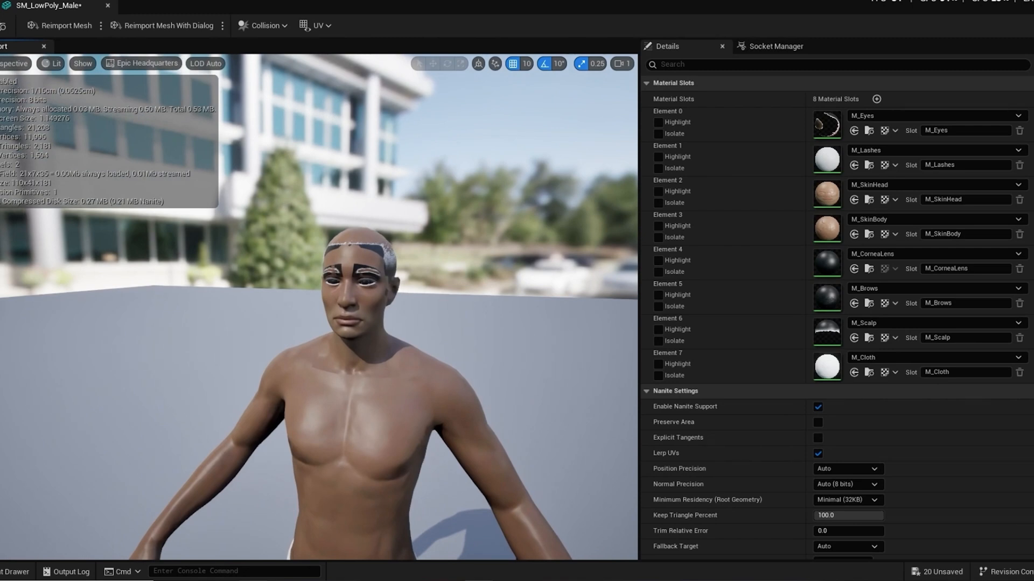
right_drag(423, 162, 448, 161)
drag(496, 287, 485, 279)
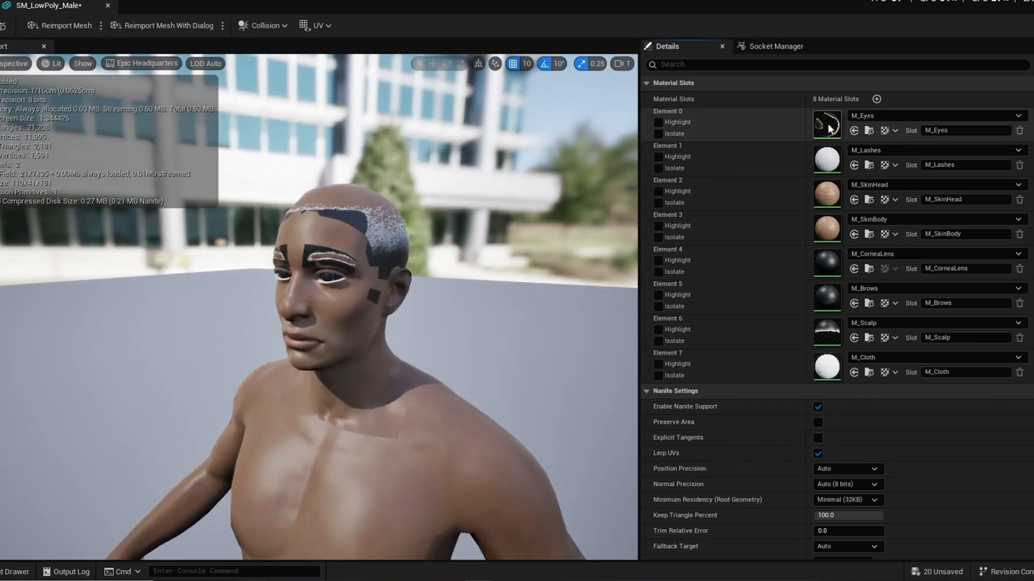
Step: Open the M_Eyes material and spread out its opacity mask and diffuse color map nodes and their weight parameters
double_click(826, 125)
scroll(462, 358, down, 2)
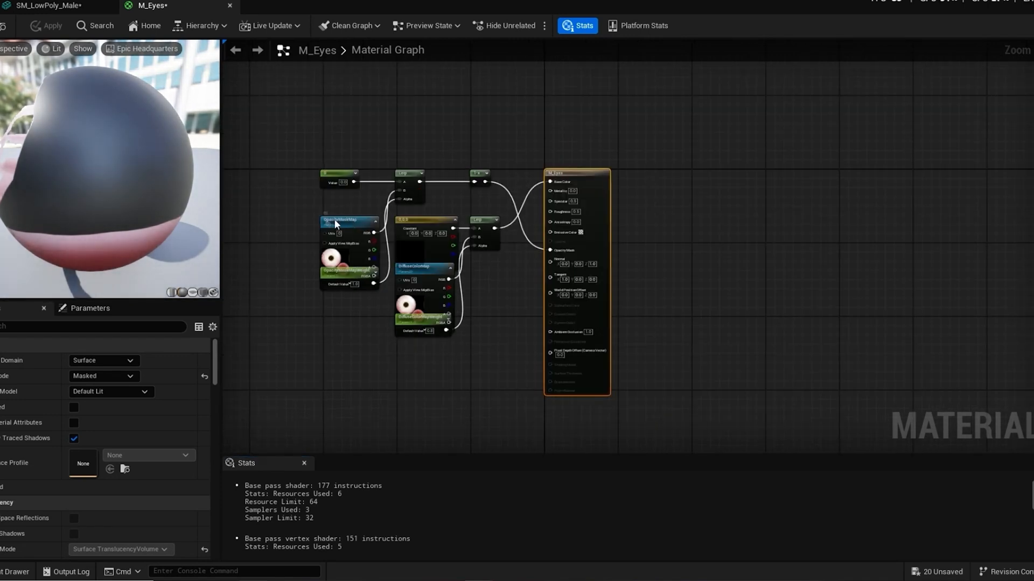
drag(349, 218, 305, 199)
drag(357, 274, 290, 288)
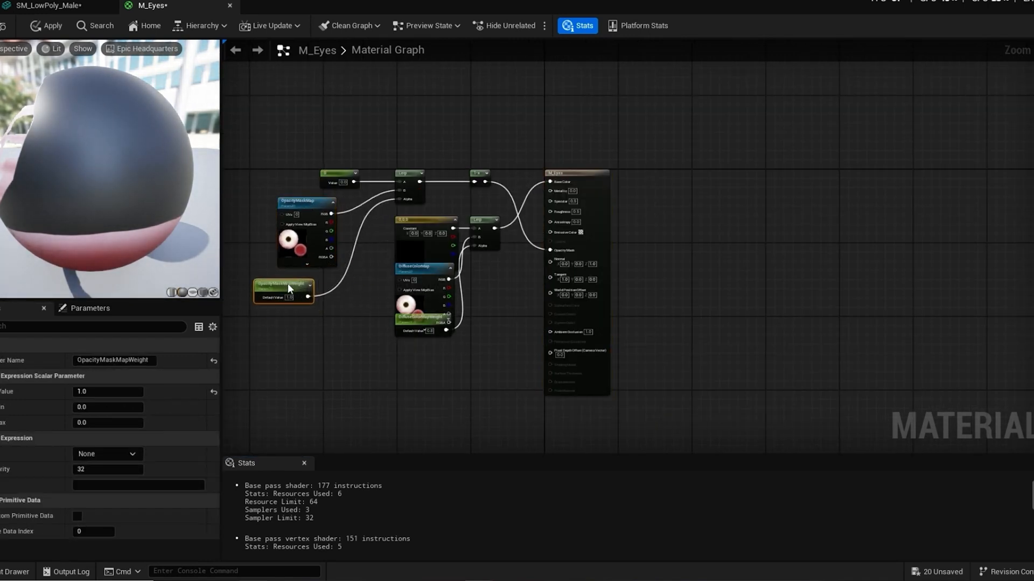
drag(424, 268, 342, 308)
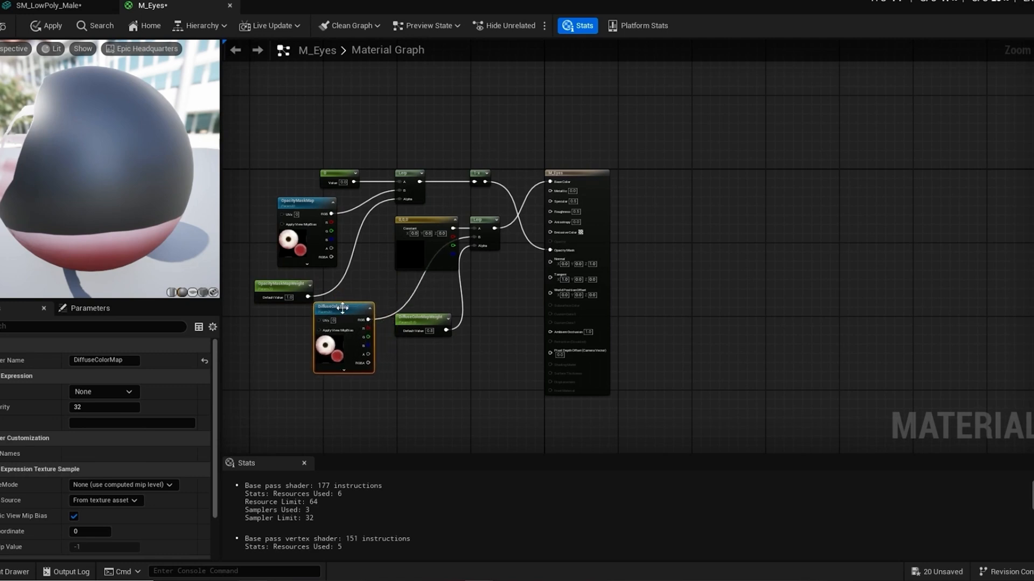
drag(423, 321, 434, 336)
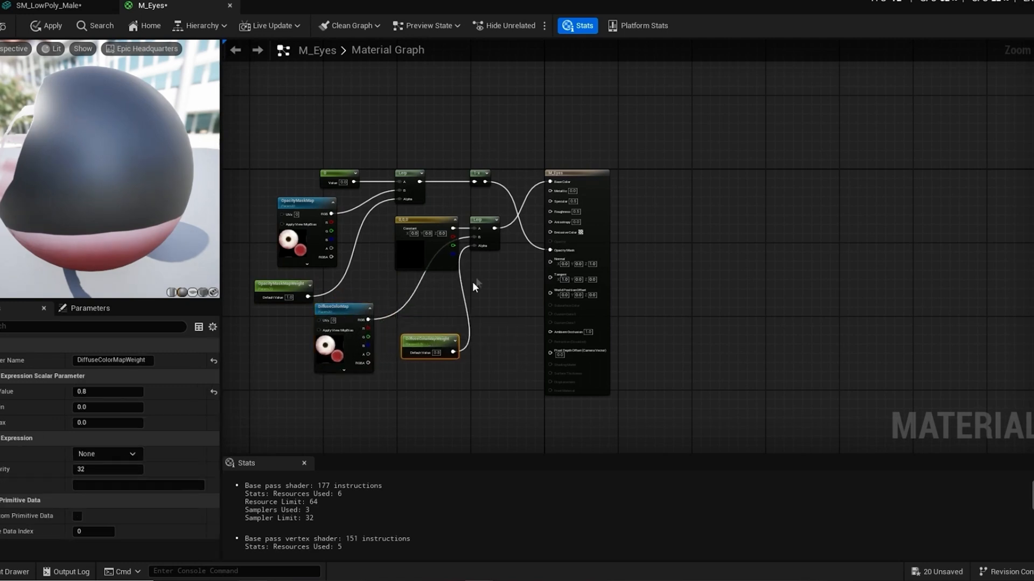
Step: Inspect the M_Eyes node connections and delete the OpacityMaskMap texture node
scroll(455, 245, up, 2)
scroll(454, 244, up, 1)
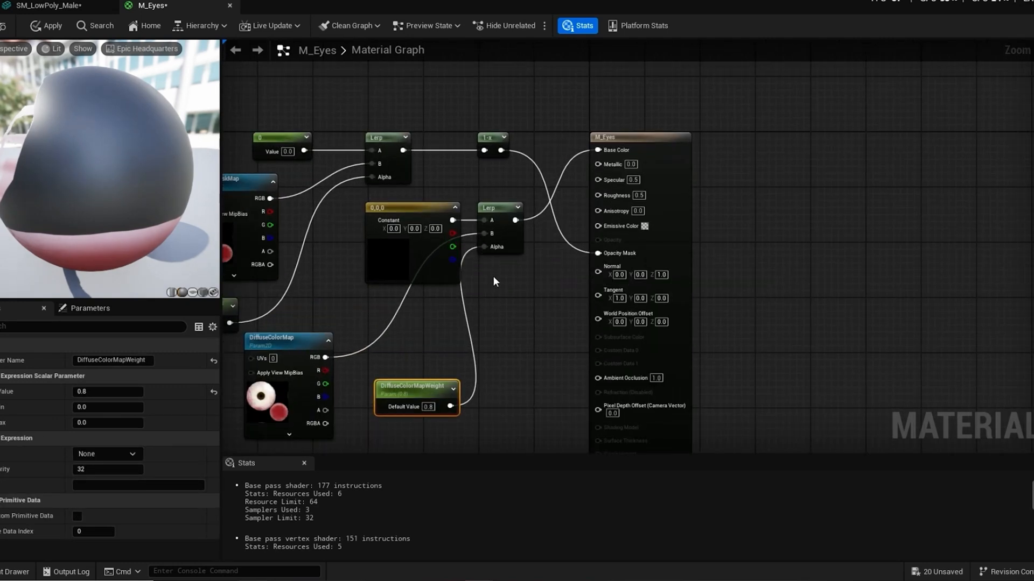
scroll(522, 315, down, 5)
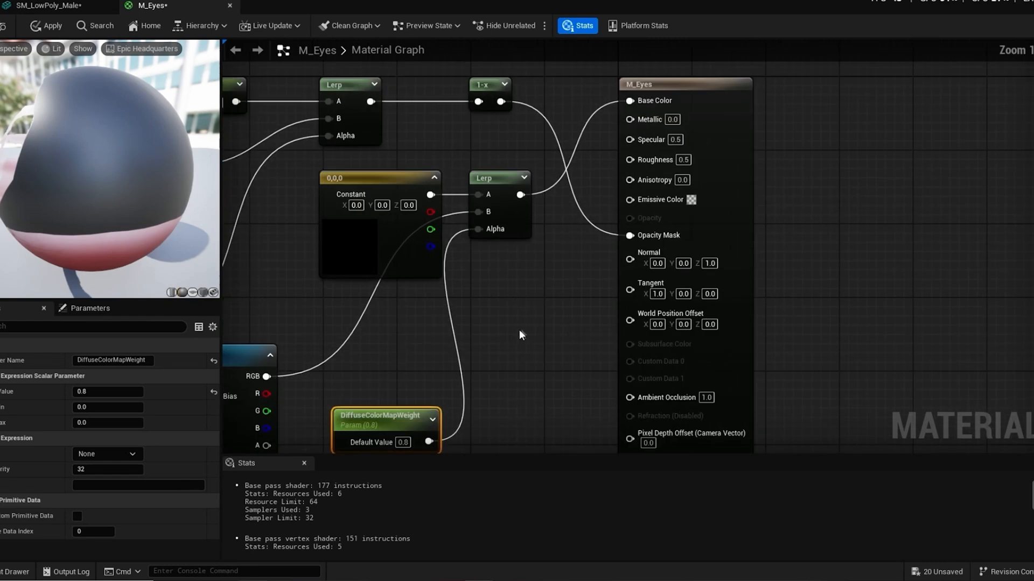
scroll(495, 291, up, 3)
drag(491, 292, 517, 313)
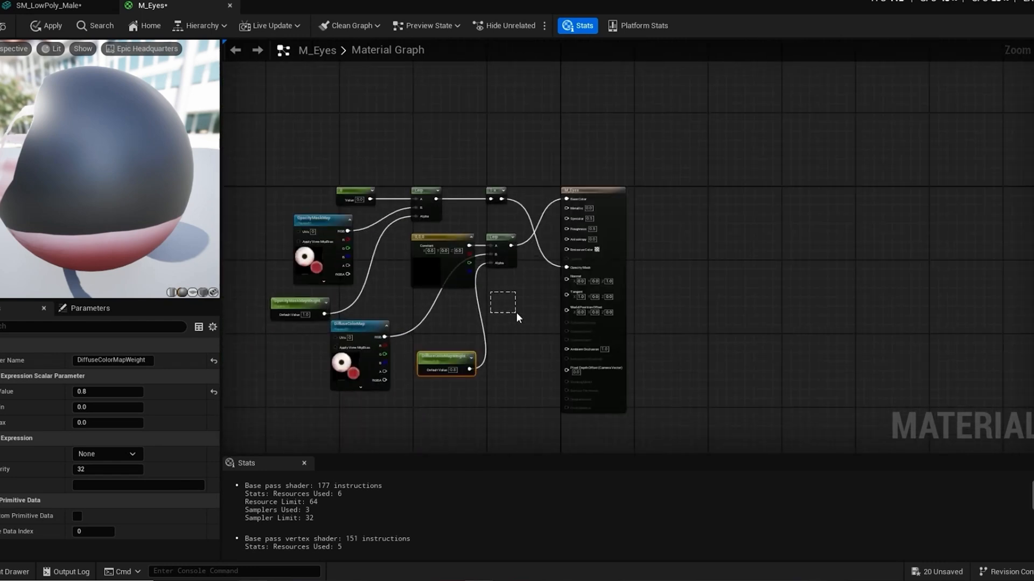
scroll(512, 302, up, 1)
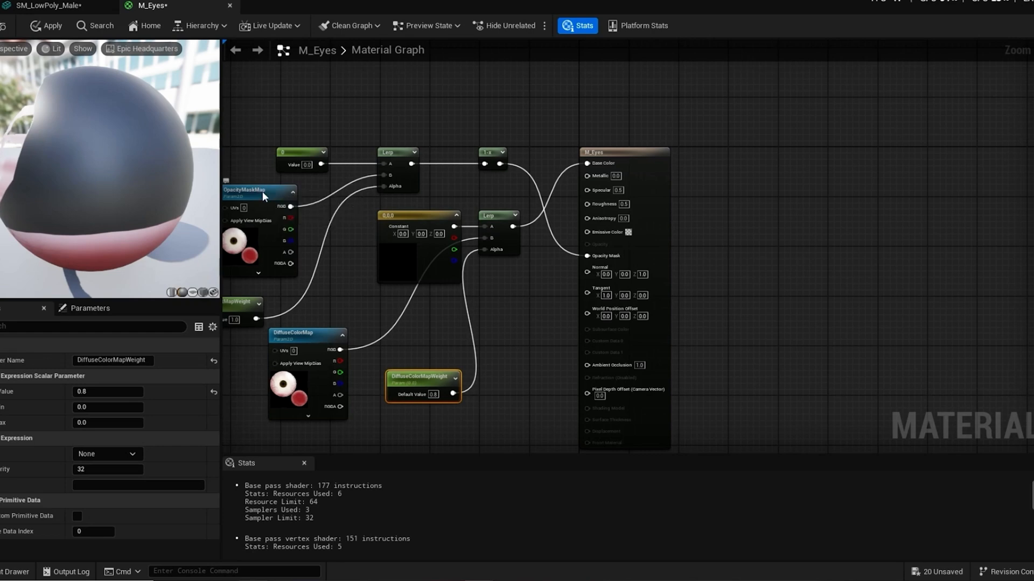
click(286, 206)
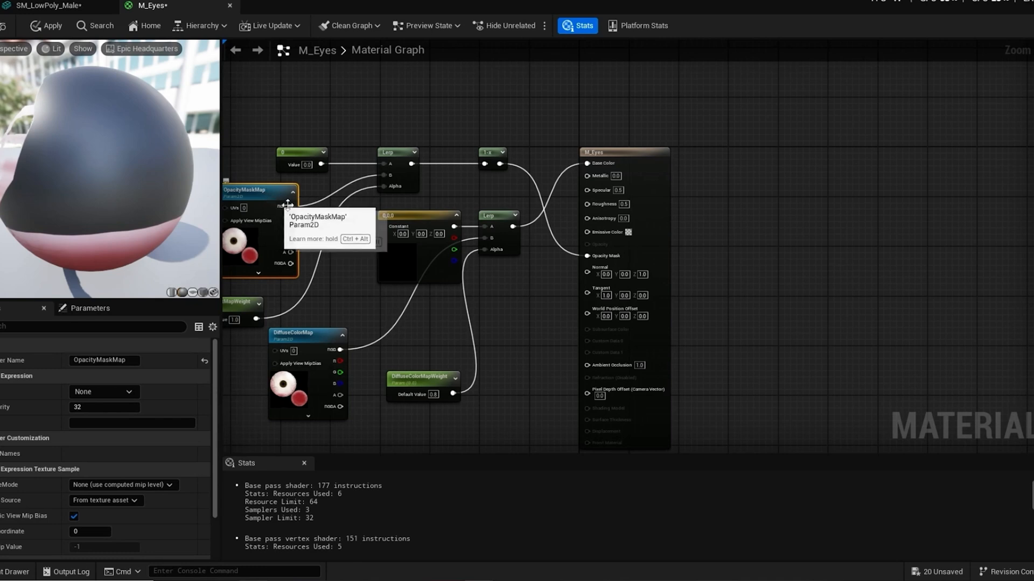
scroll(271, 212, down, 1)
scroll(271, 213, up, 1)
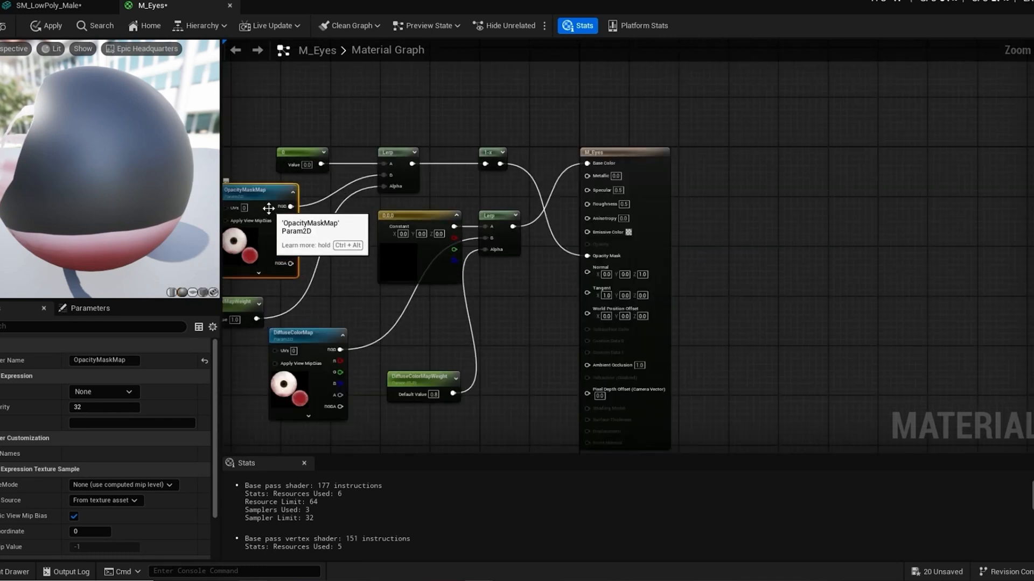
key(Delete)
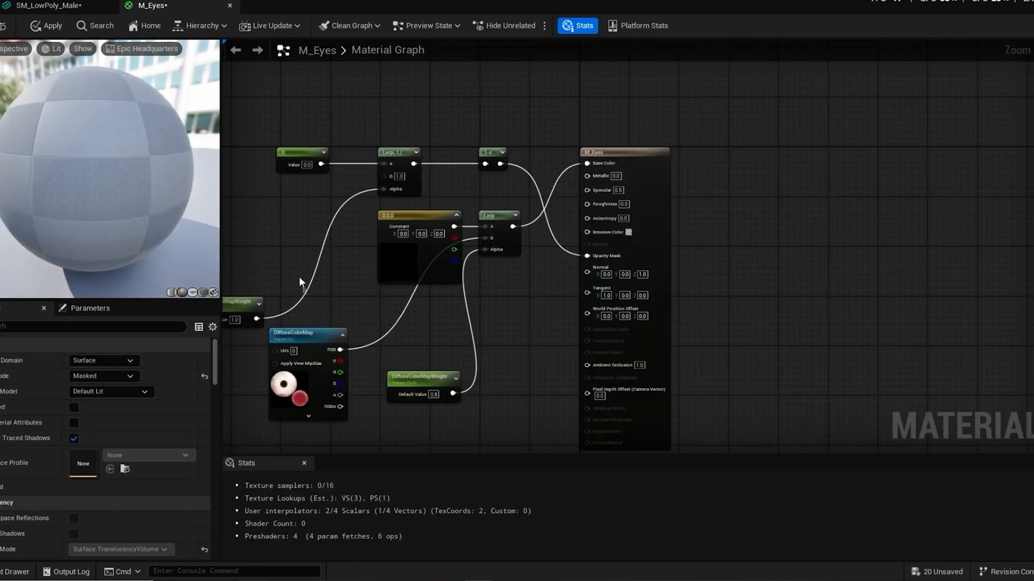
Step: Connect the RGB output of DiffuseColorMap directly to the Base Color of M_Eyes
click(322, 330)
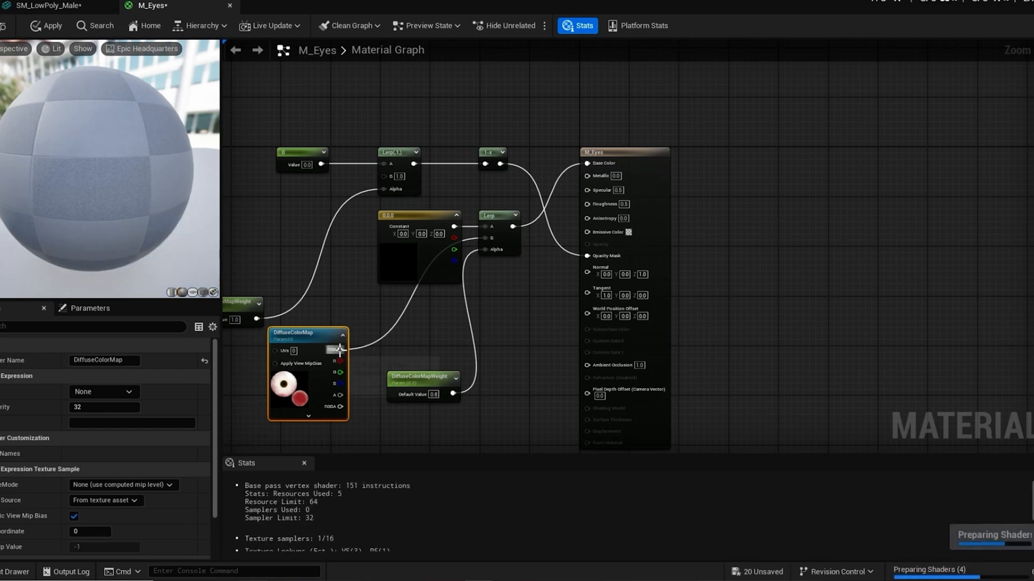
drag(340, 350, 589, 166)
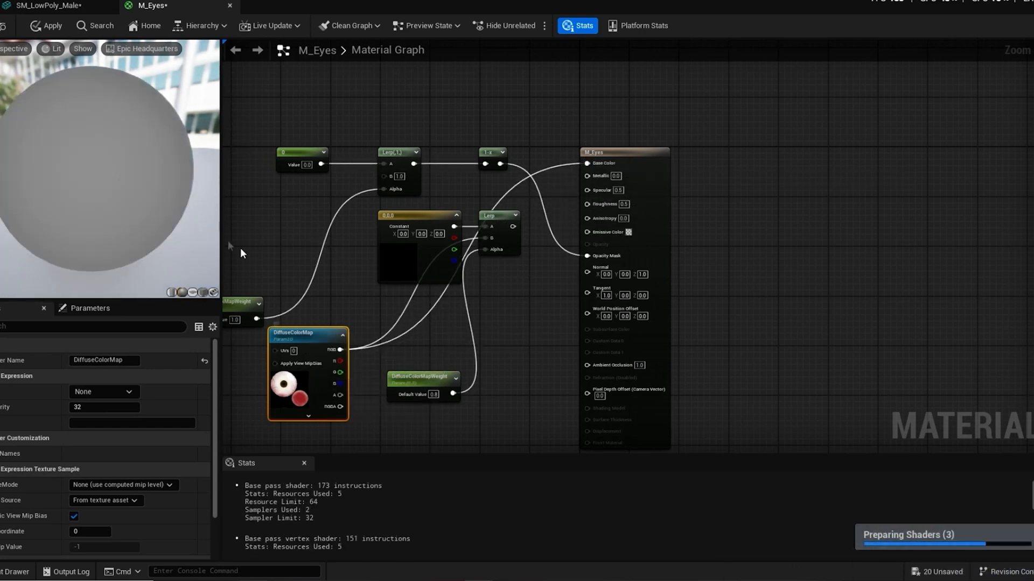
Step: Move DiffuseColorMap aside and delete the 1-x, Lerp and 0 constant nodes of the opacity mask chain in M_Eyes
drag(325, 322, 311, 255)
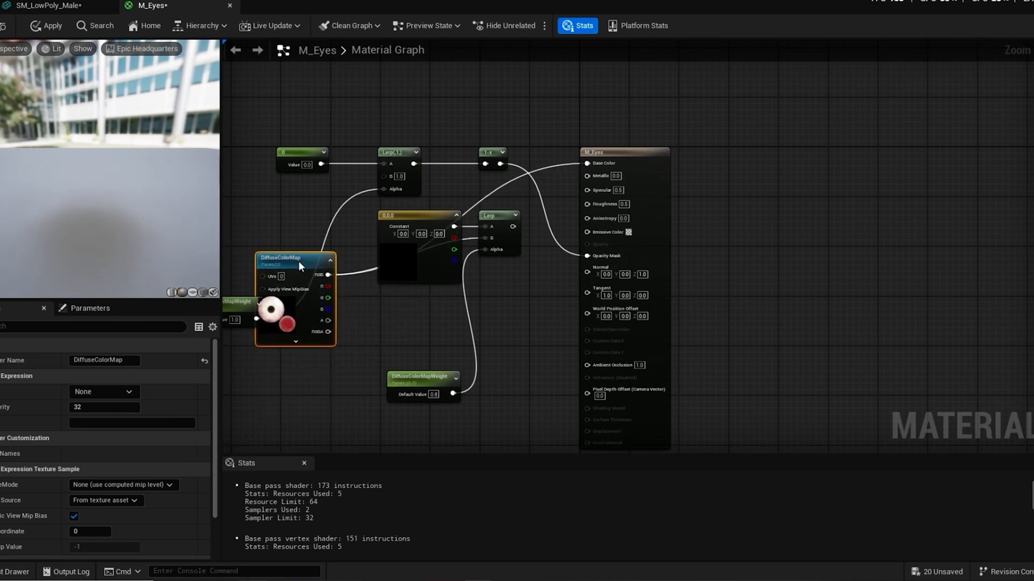
click(493, 155)
key(Delete)
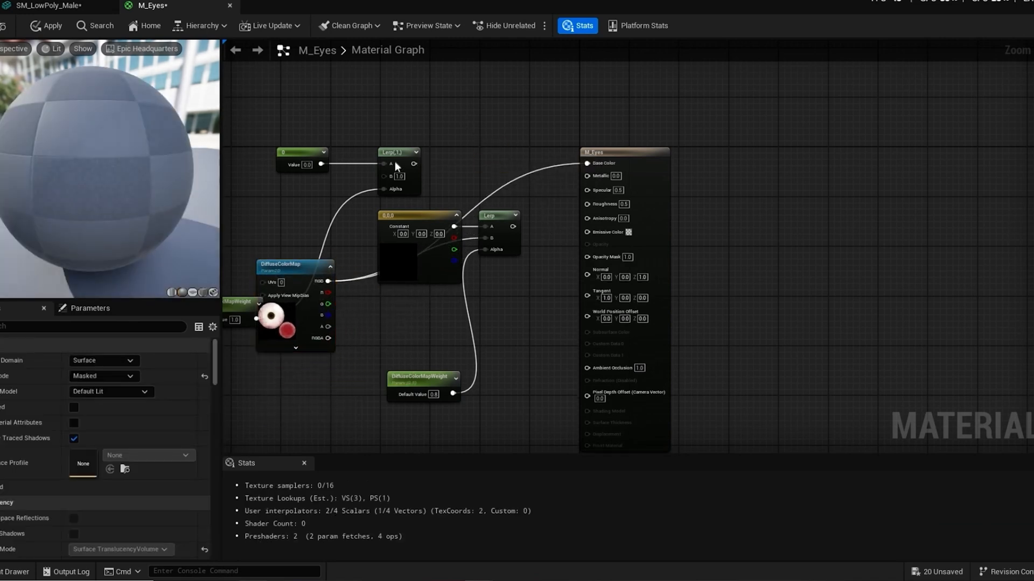
click(396, 156)
key(Delete)
click(305, 152)
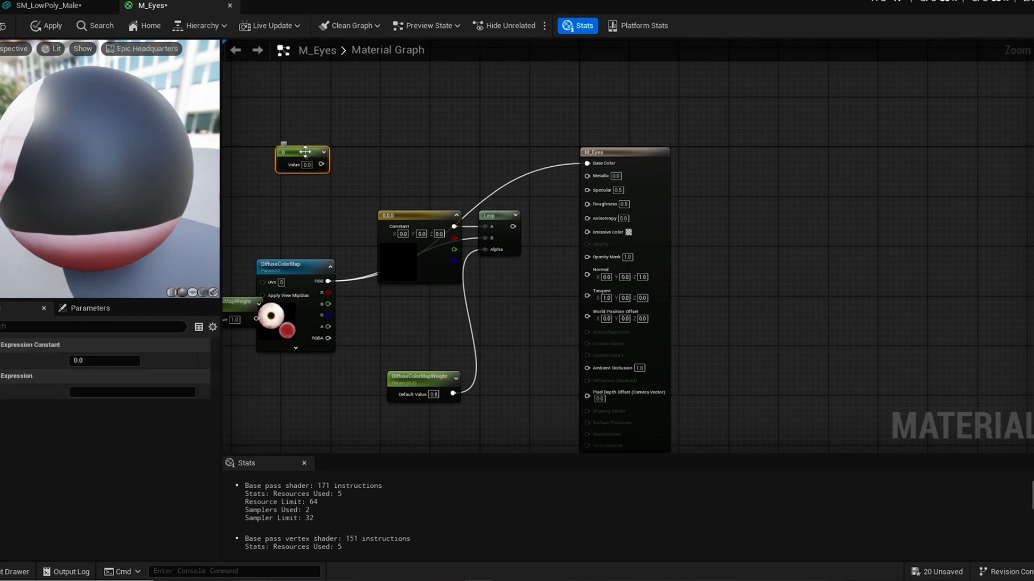
key(Delete)
Step: Delete the black 0,0,0 constant, the remaining Lerp and the DiffuseColorMapWeight parameter from the M_Eyes graph
click(420, 218)
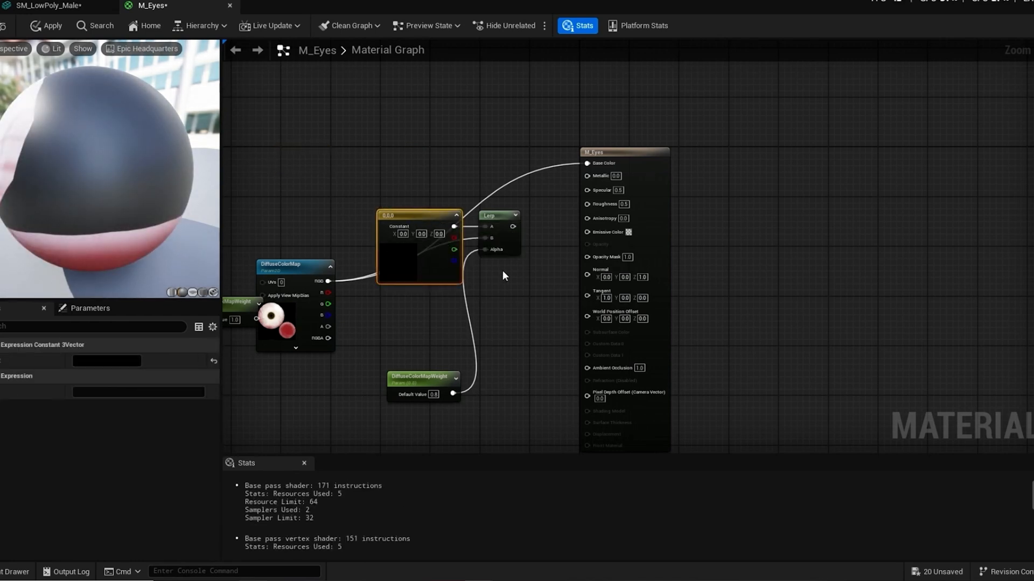
key(Delete)
click(501, 215)
key(Delete)
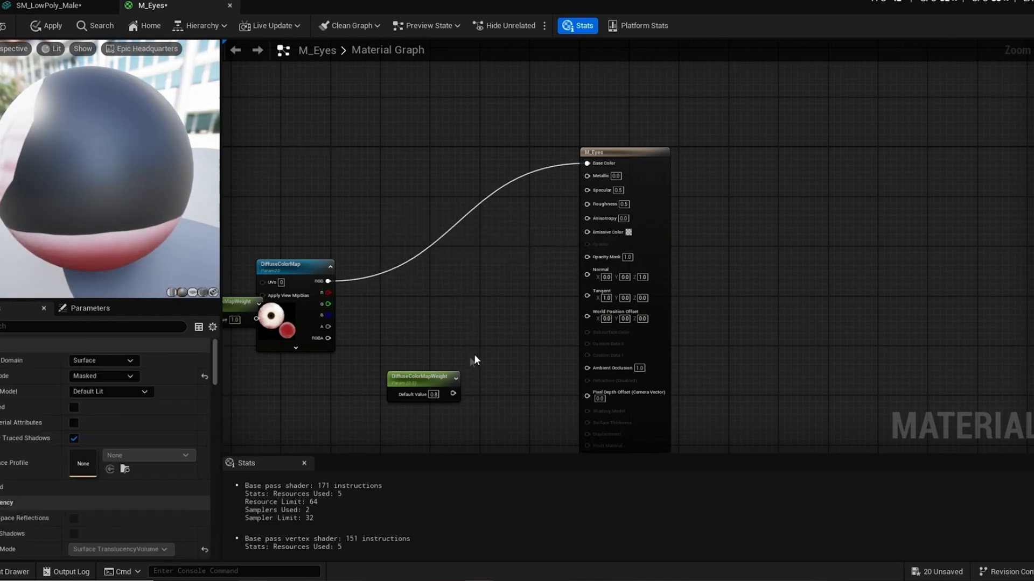
click(424, 378)
key(Delete)
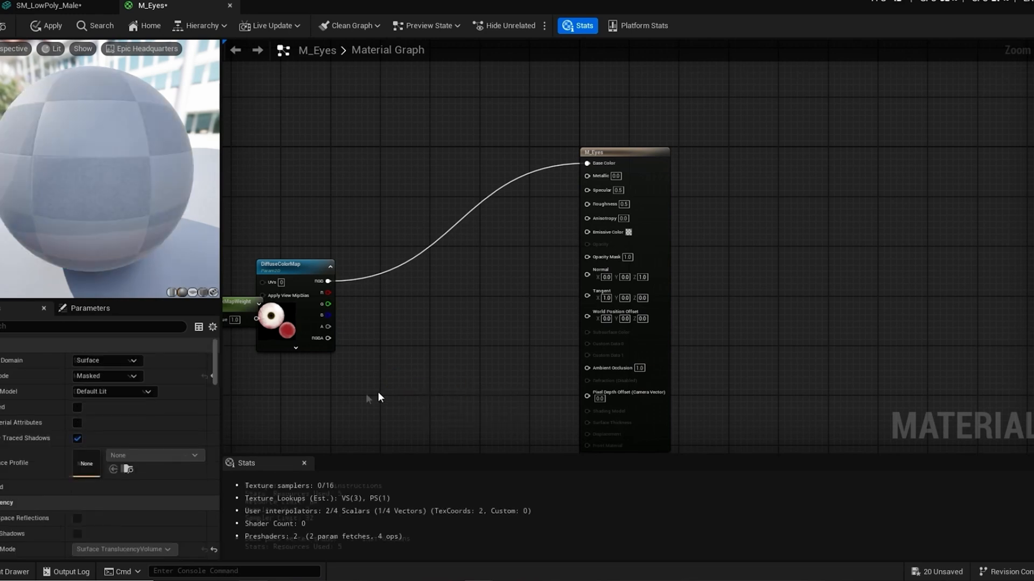
scroll(386, 359, down, 2)
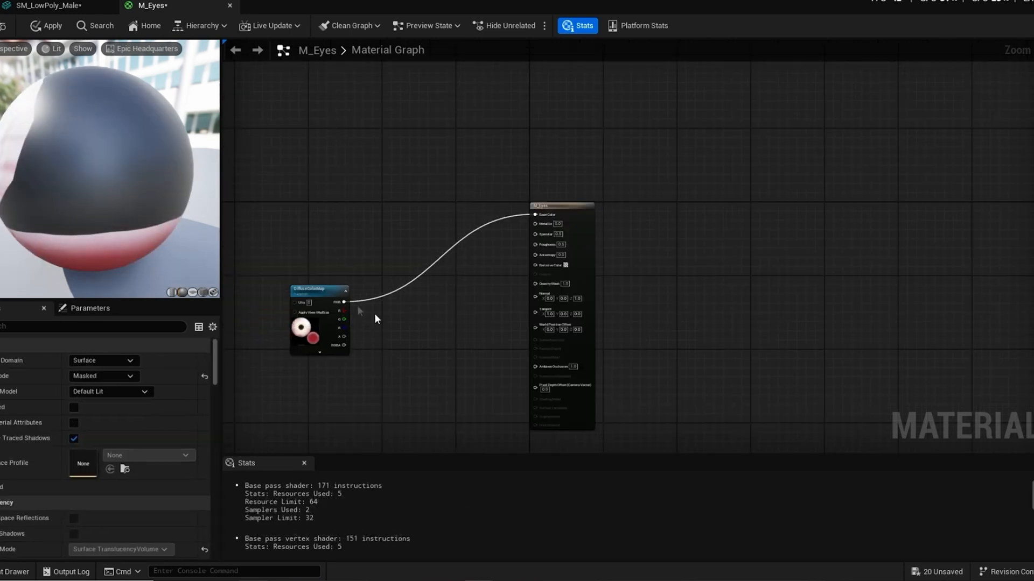
Step: Line up the DiffuseColorMap node with the Base Color input and save the M_Eyes material
drag(320, 293, 376, 214)
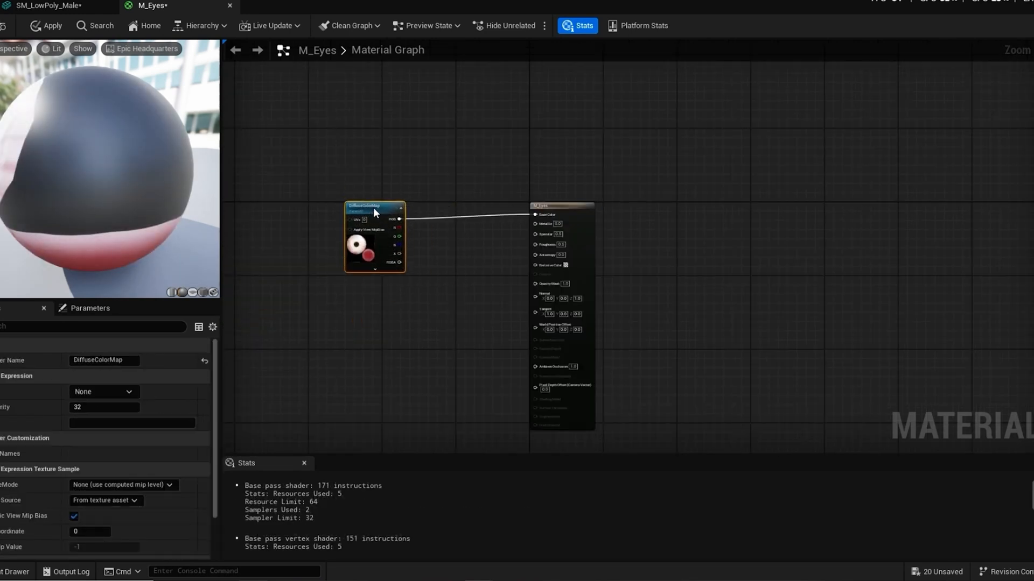
click(11, 572)
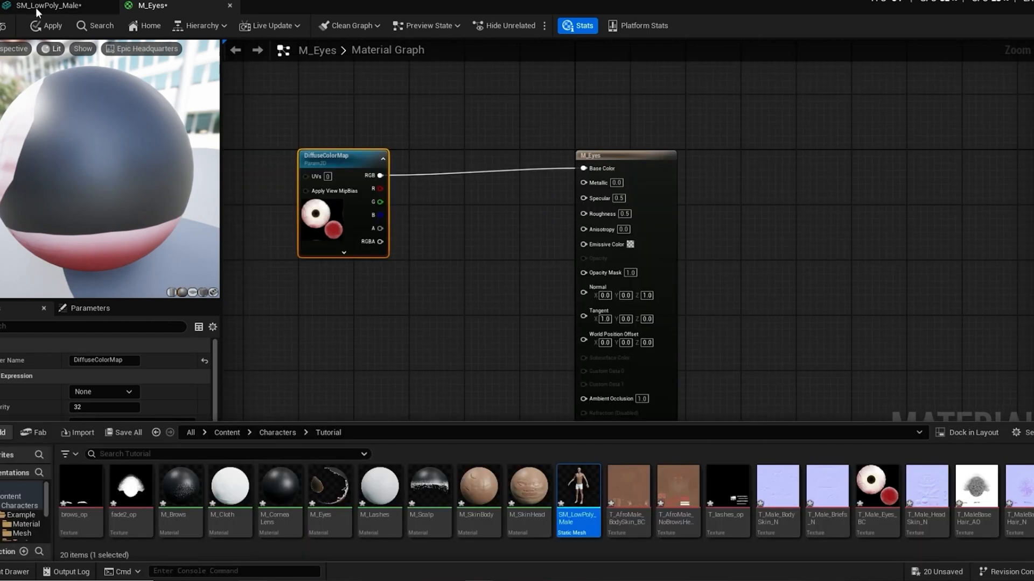
click(0, 26)
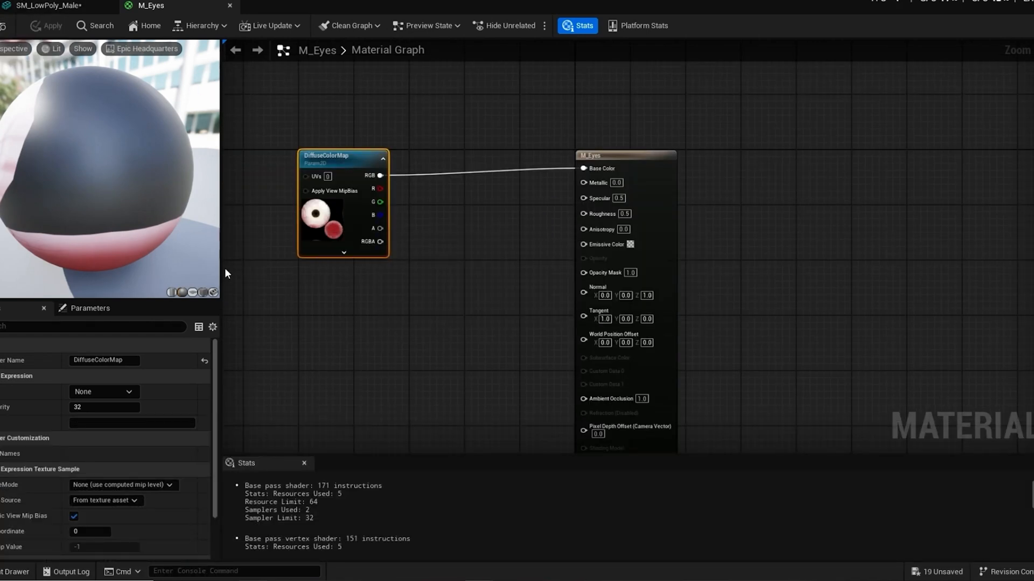
Step: Return to the SM_LowPoly_Male mesh and open the M_Scalp material assigned to Element 6
click(55, 9)
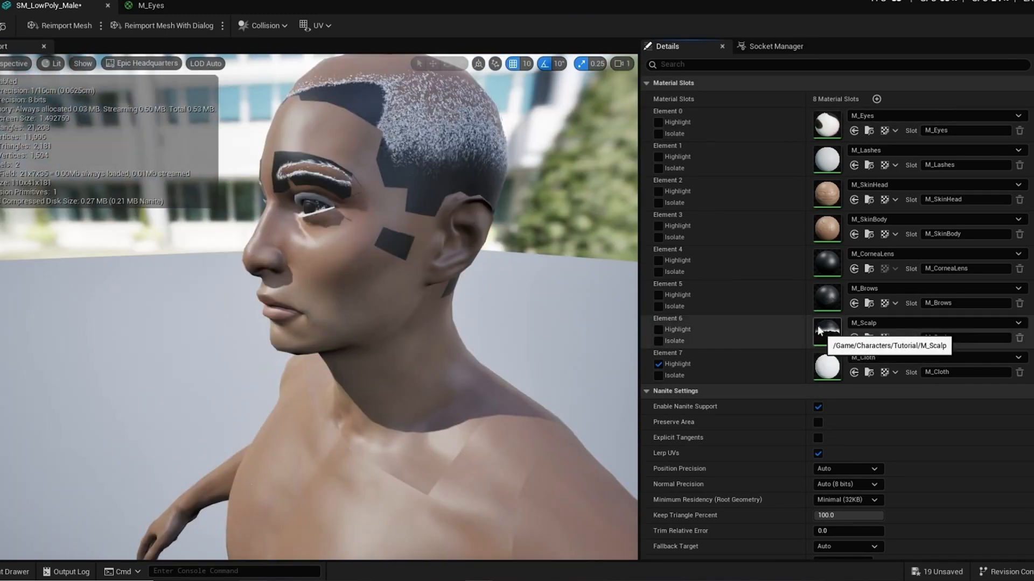
double_click(827, 331)
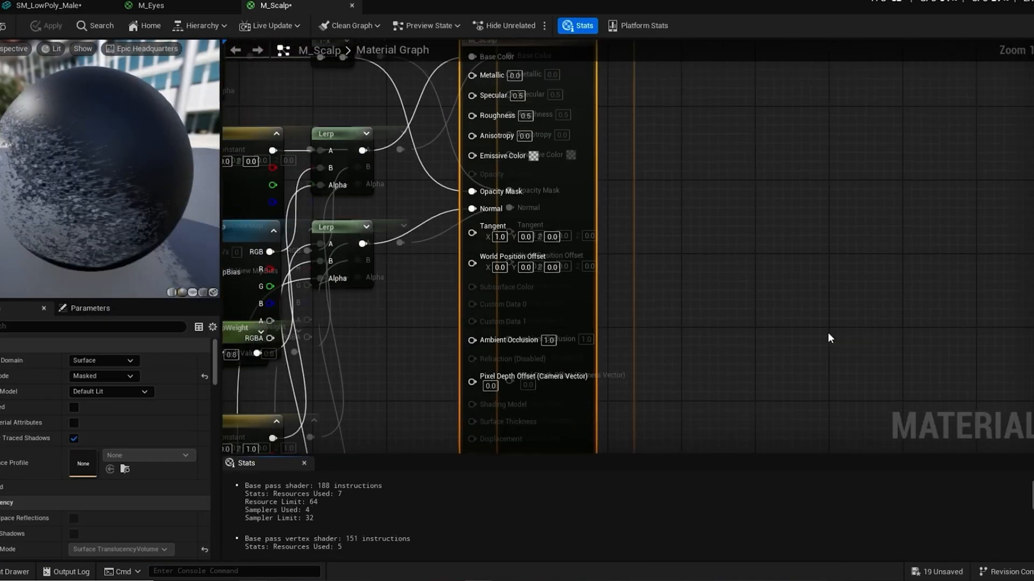
scroll(594, 239, down, 3)
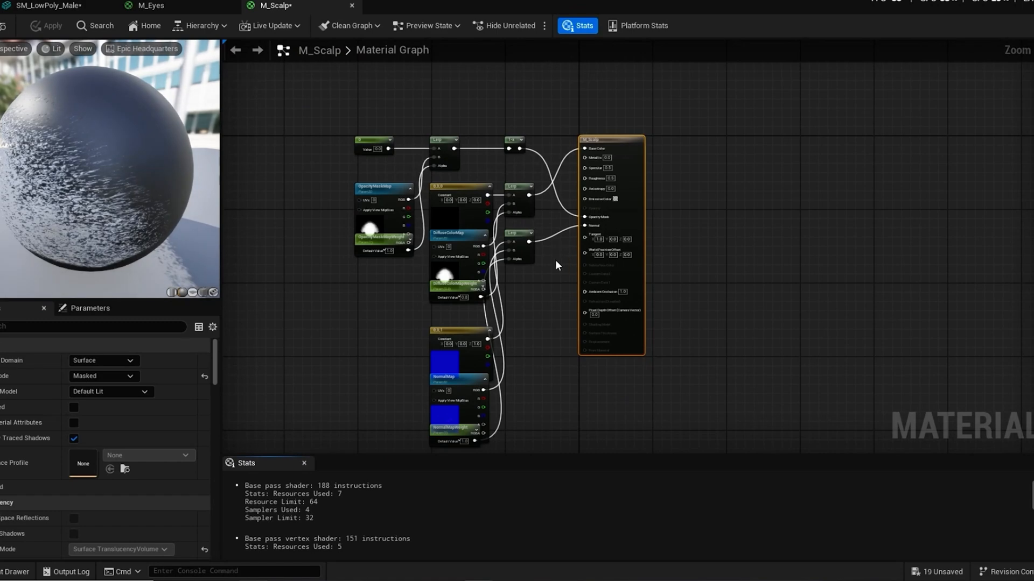
scroll(555, 260, up, 3)
scroll(577, 271, down, 4)
scroll(547, 260, up, 1)
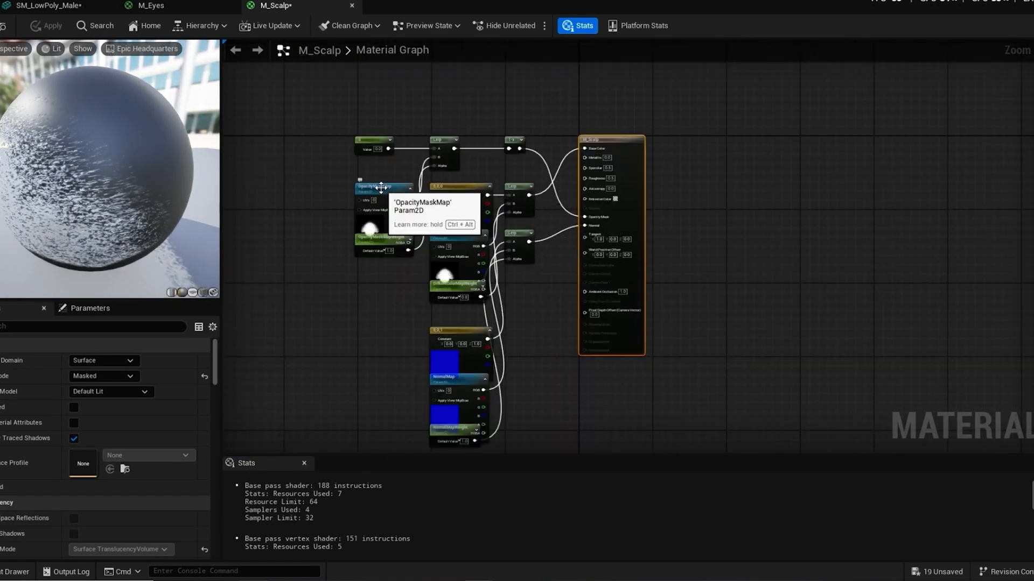
Step: Spread out the OpacityMaskMap, DiffuseColorMap, black 0,0,0 constant and base color Lerp nodes in the M_Scalp graph
drag(382, 196, 289, 162)
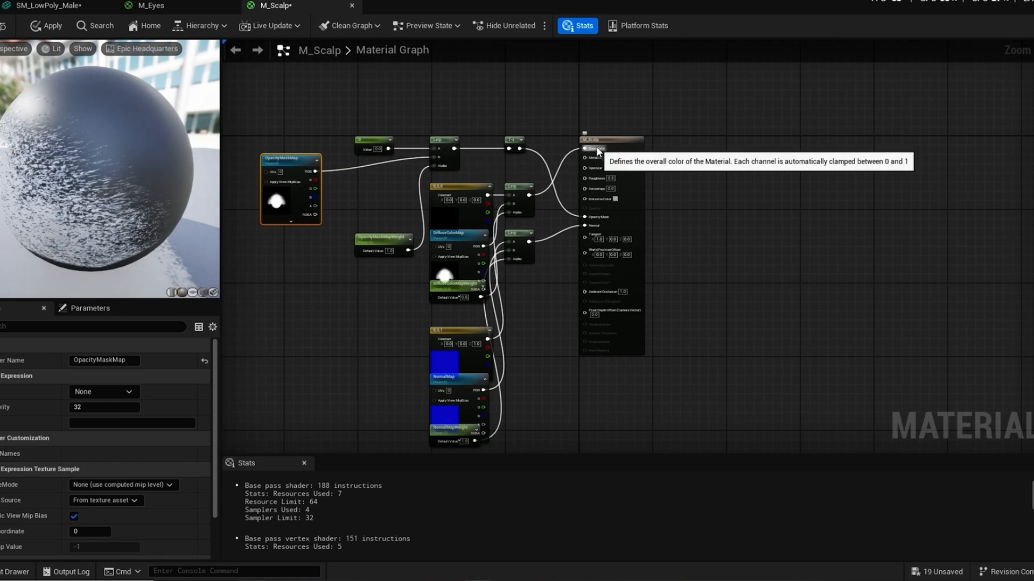
scroll(592, 143, up, 2)
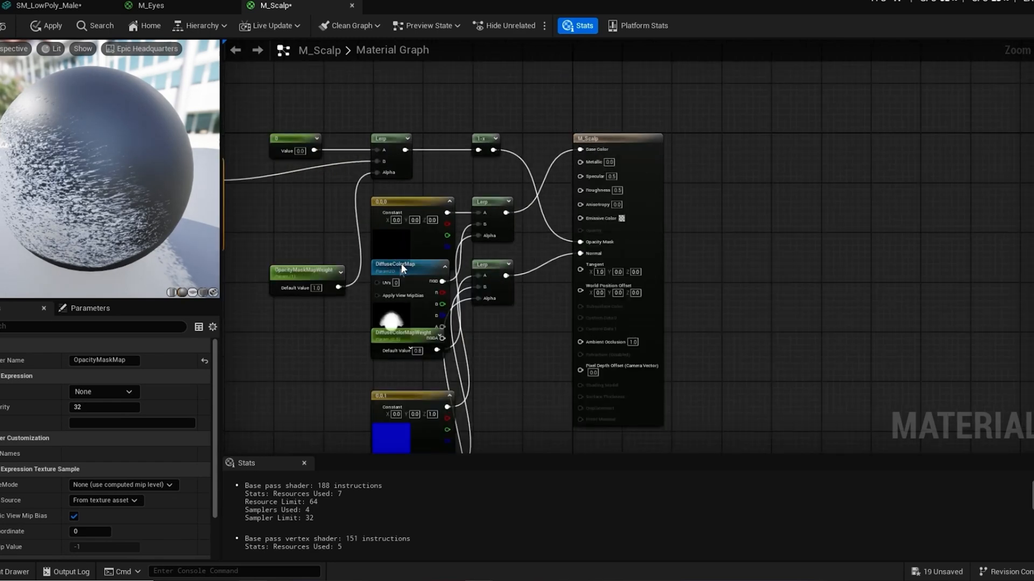
drag(386, 264, 295, 306)
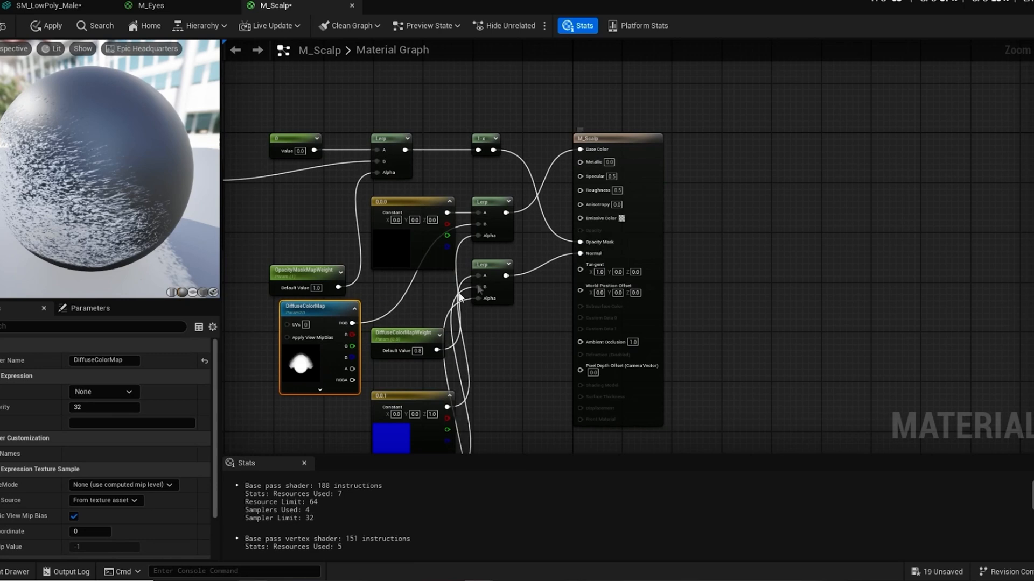
scroll(461, 298, down, 2)
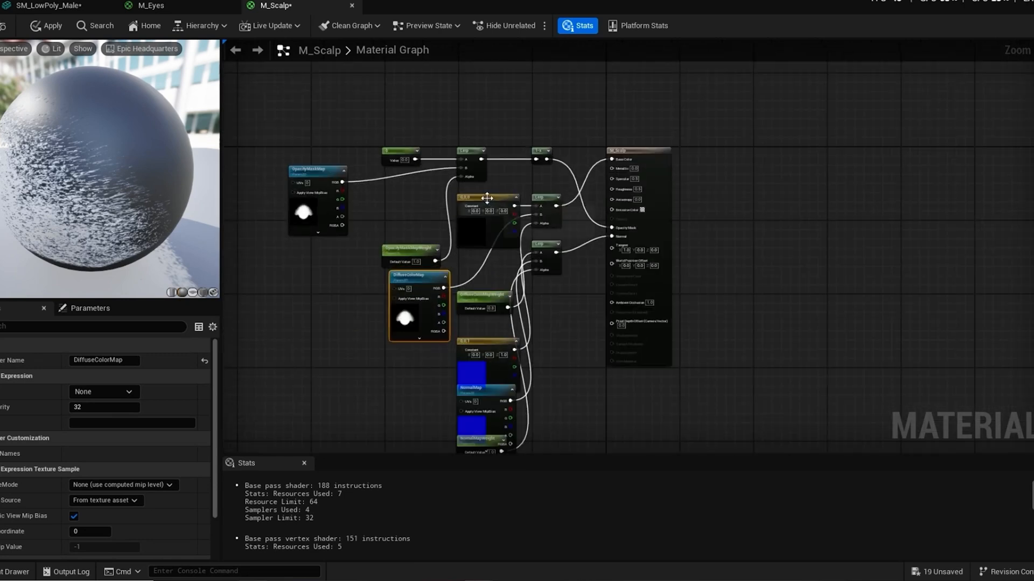
scroll(485, 204, up, 2)
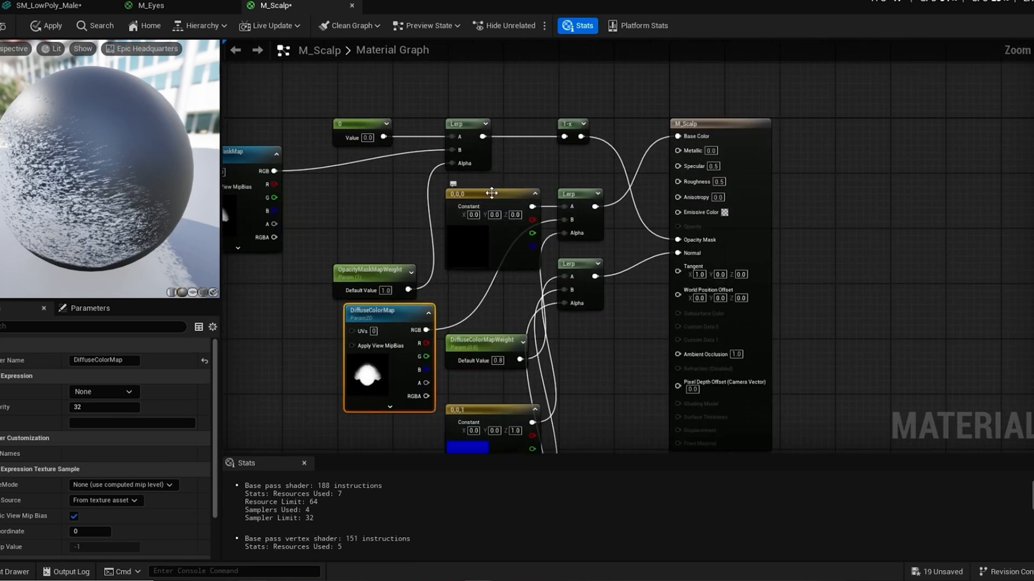
drag(485, 204, 470, 187)
scroll(544, 262, down, 2)
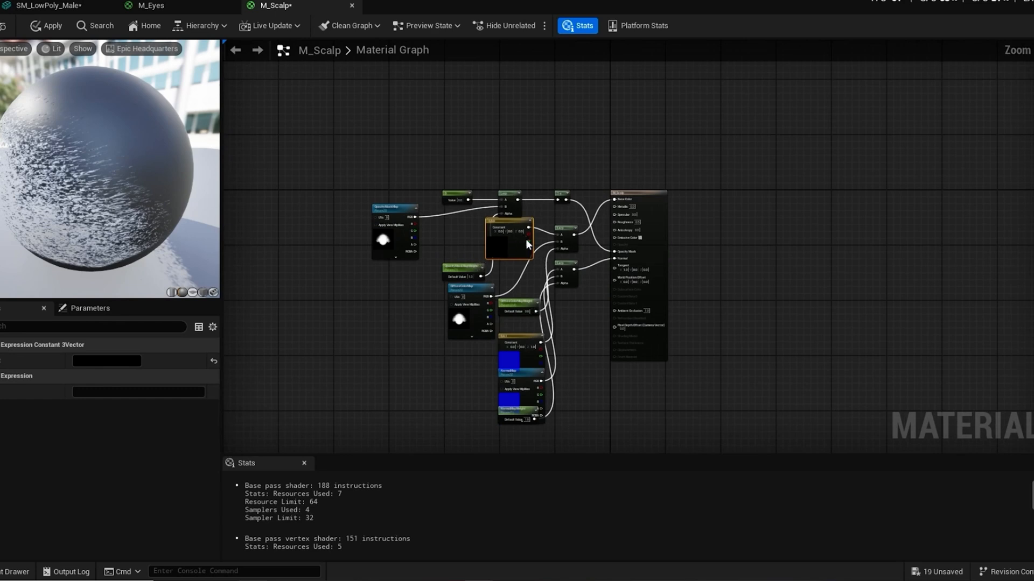
scroll(527, 245, up, 2)
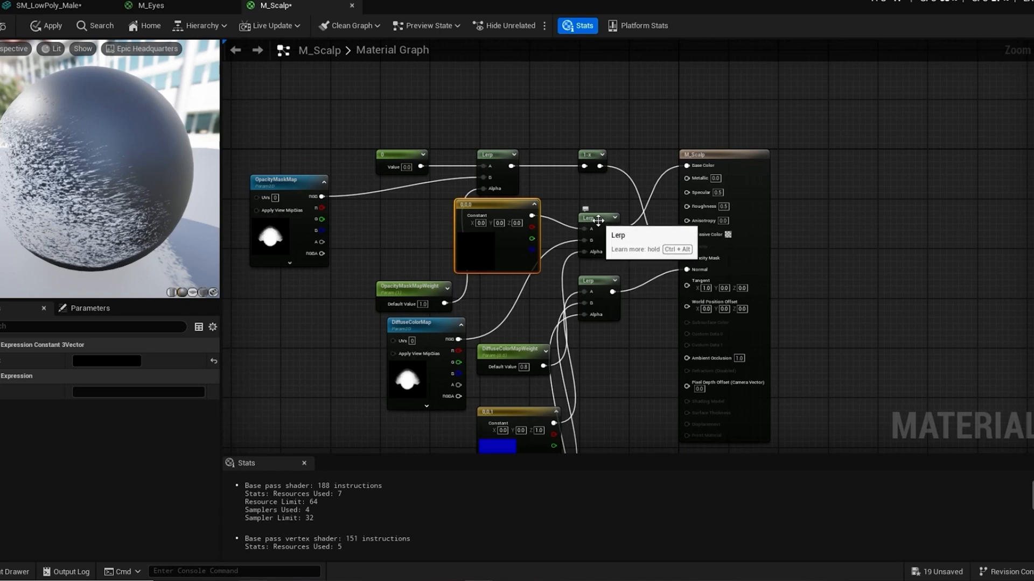
drag(596, 225, 592, 205)
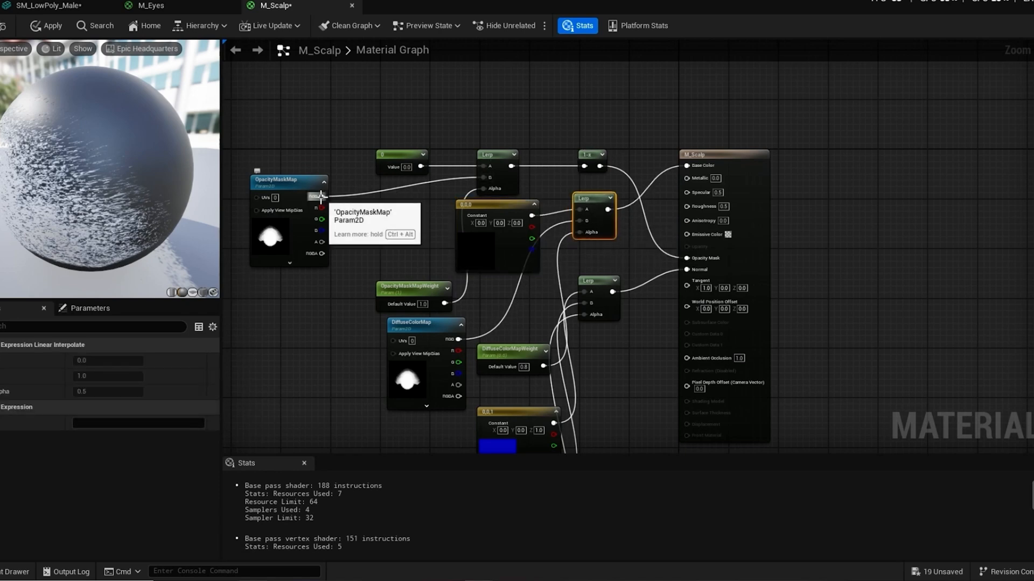
Step: Connect OpacityMaskMap's RGB output directly to M_Scalp's Opacity Mask and delete the bypassed 0 constant, Lerp and 1-x nodes
drag(322, 197, 689, 259)
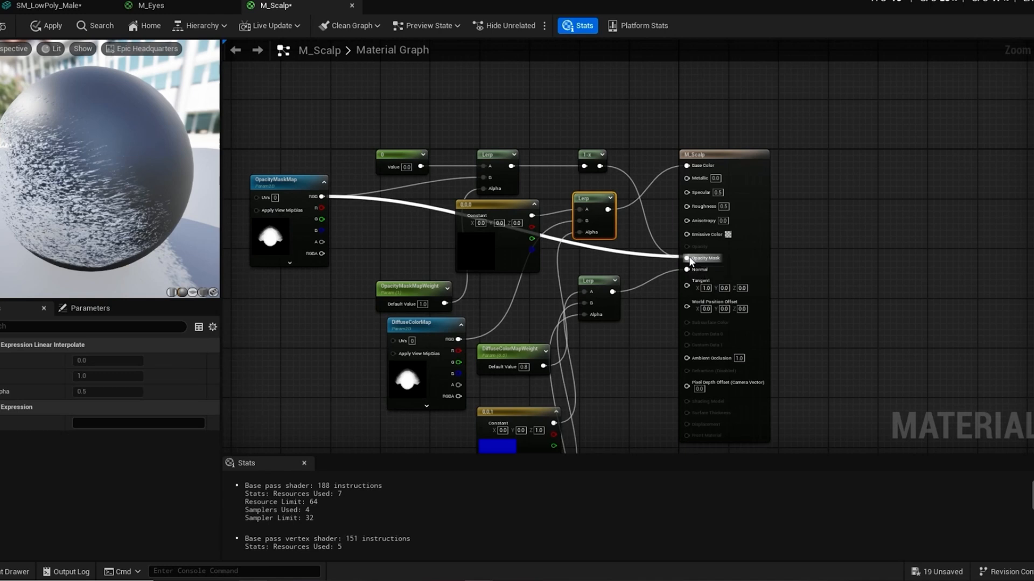
click(398, 156)
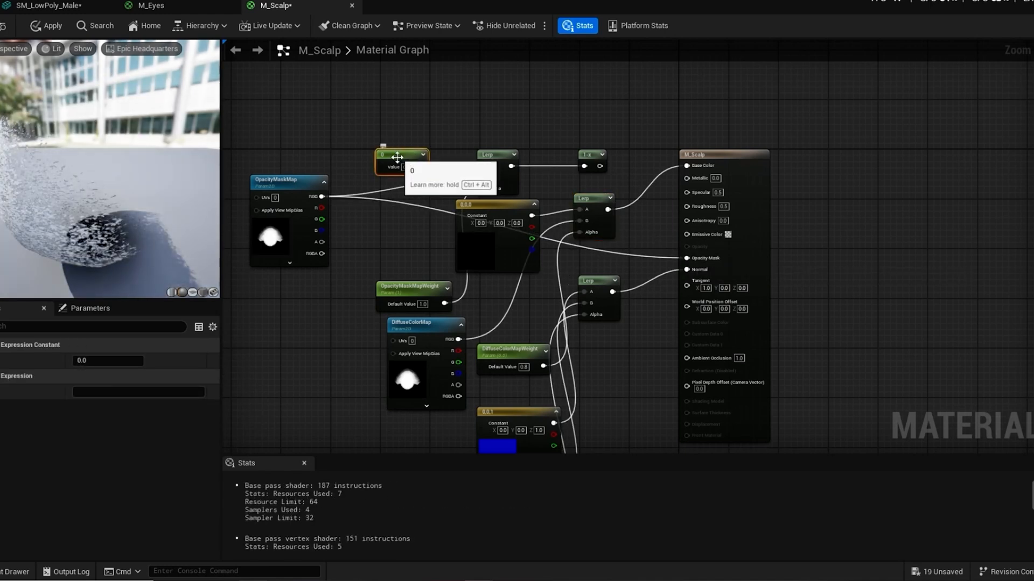
key(Delete)
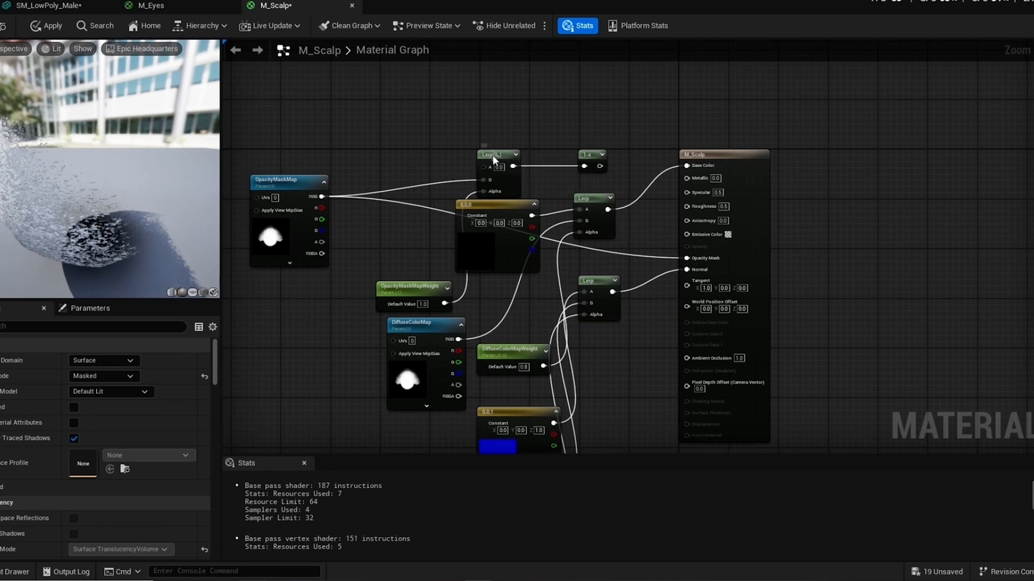
click(493, 156)
key(Delete)
click(592, 156)
key(Delete)
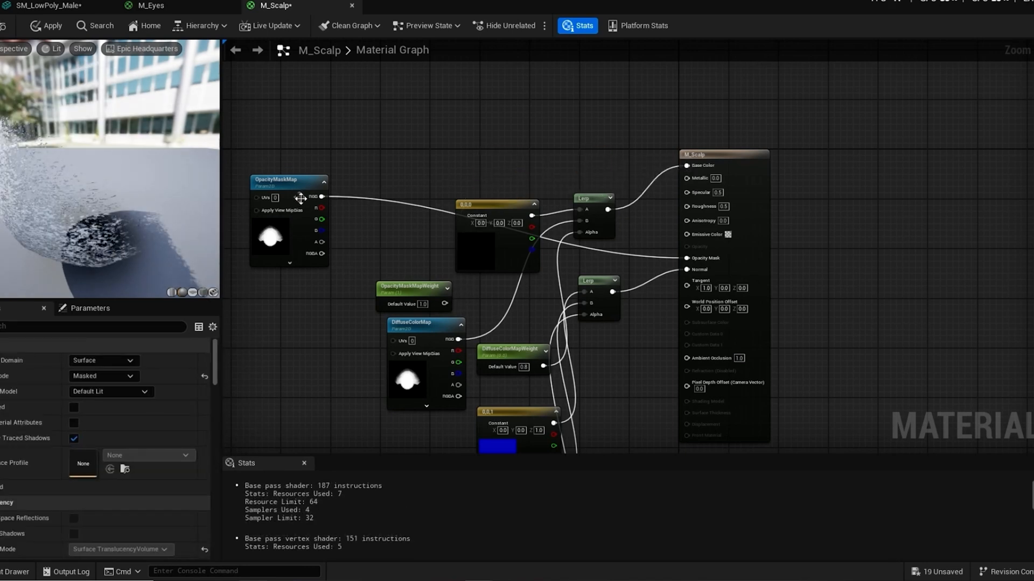
Step: Line up OpacityMaskMap with the Opacity Mask input and delete the OpacityMaskMapWeight parameter
drag(300, 199, 340, 237)
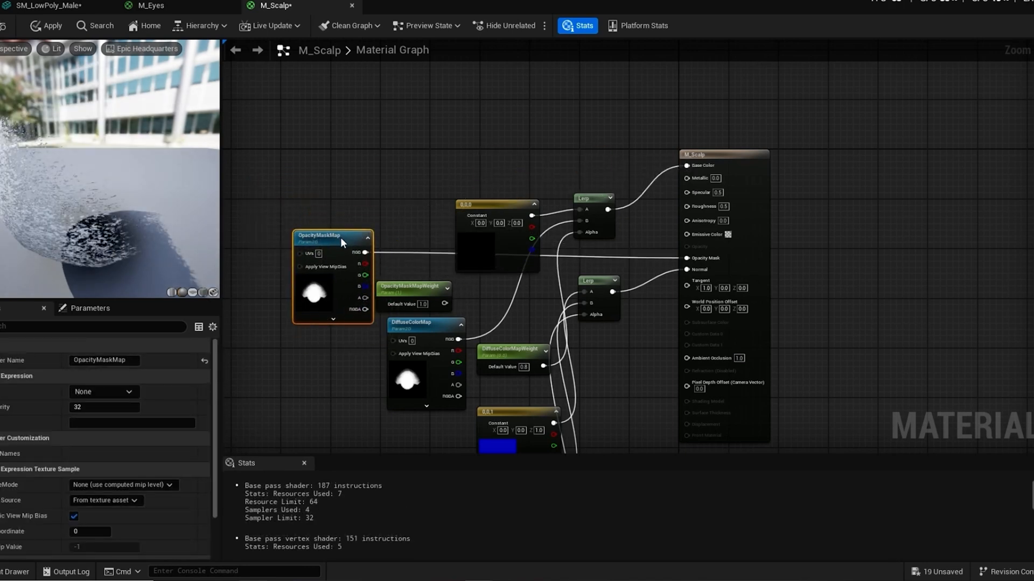
click(410, 292)
key(Delete)
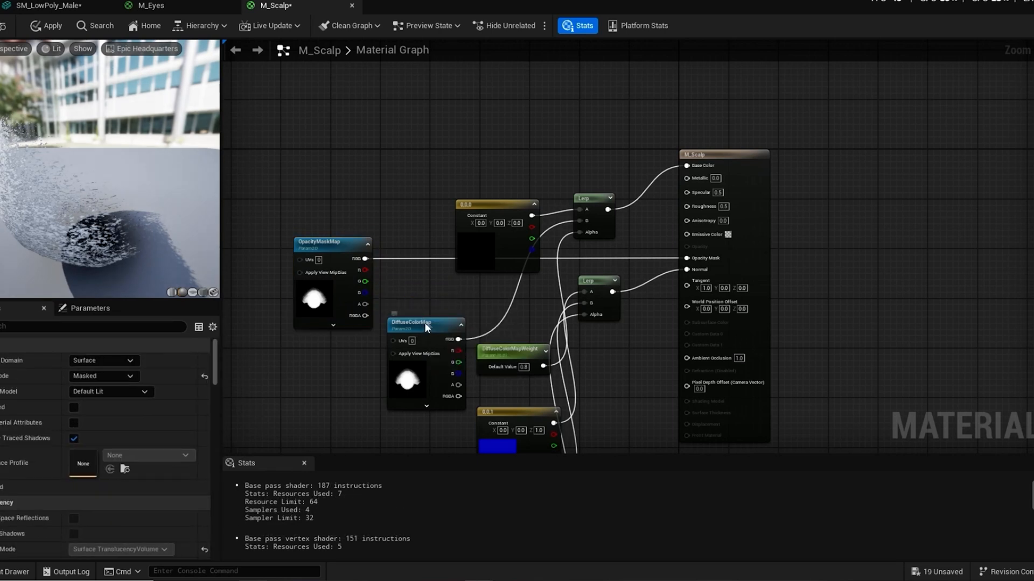
Step: Move DiffuseColorMap, the black 0,0,0 constant and the base color Lerp above the opacity mask connection
drag(424, 322, 369, 117)
click(485, 204)
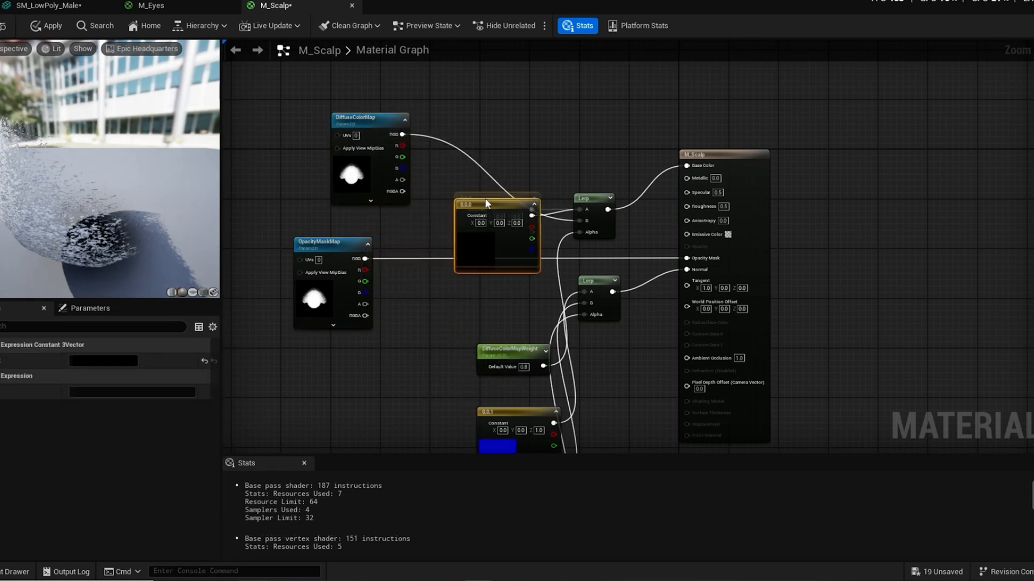
drag(485, 203, 472, 102)
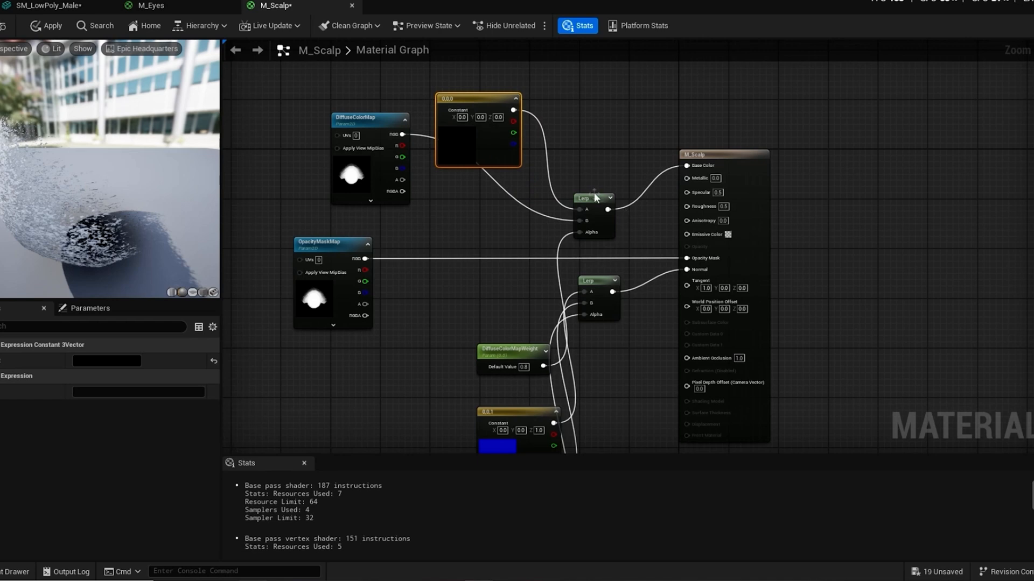
drag(596, 198, 594, 142)
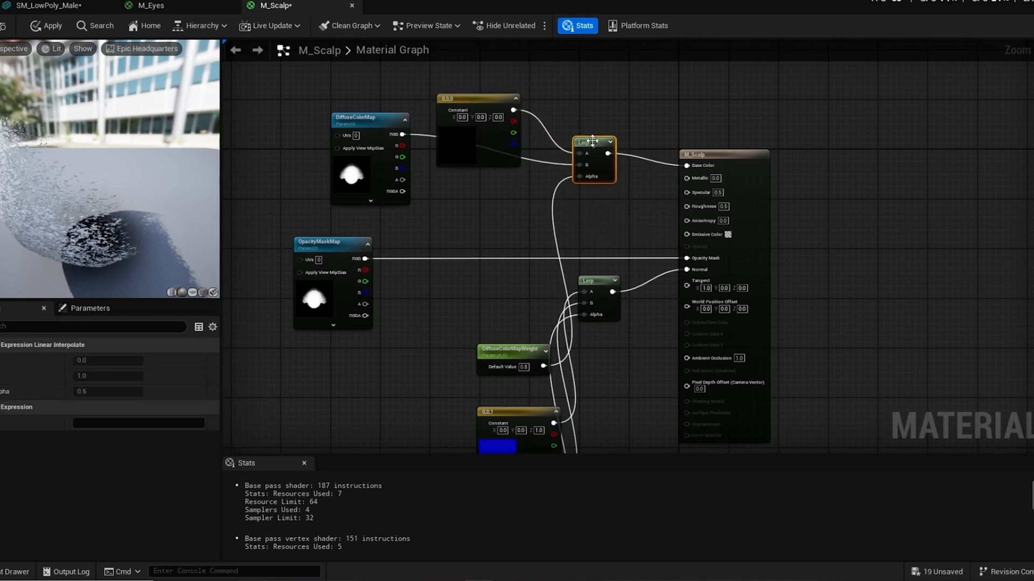
Step: Delete the DiffuseColorMap texture and the Lerp node feeding M_Scalp's Base Color
click(373, 122)
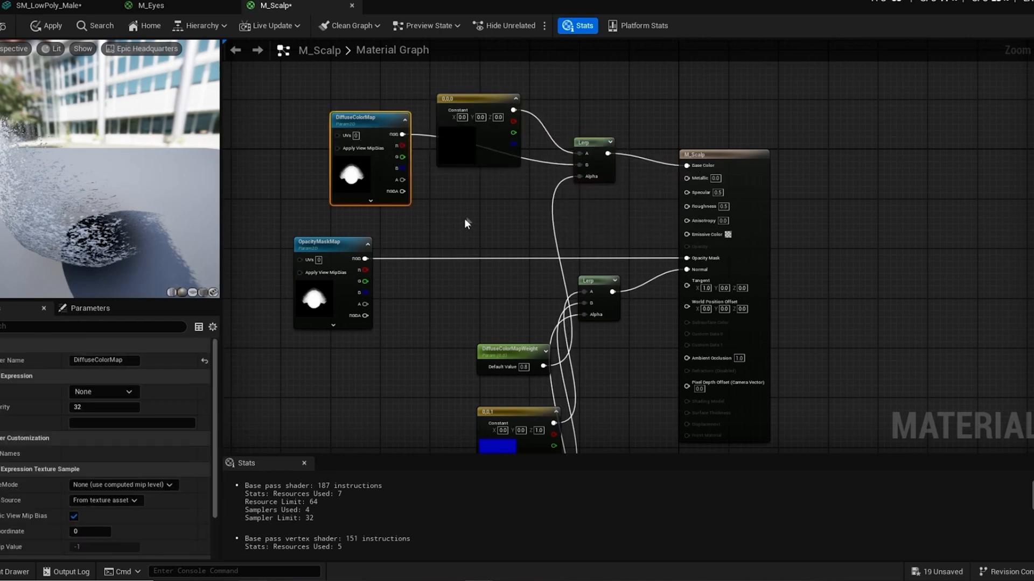
key(Delete)
click(595, 177)
key(Delete)
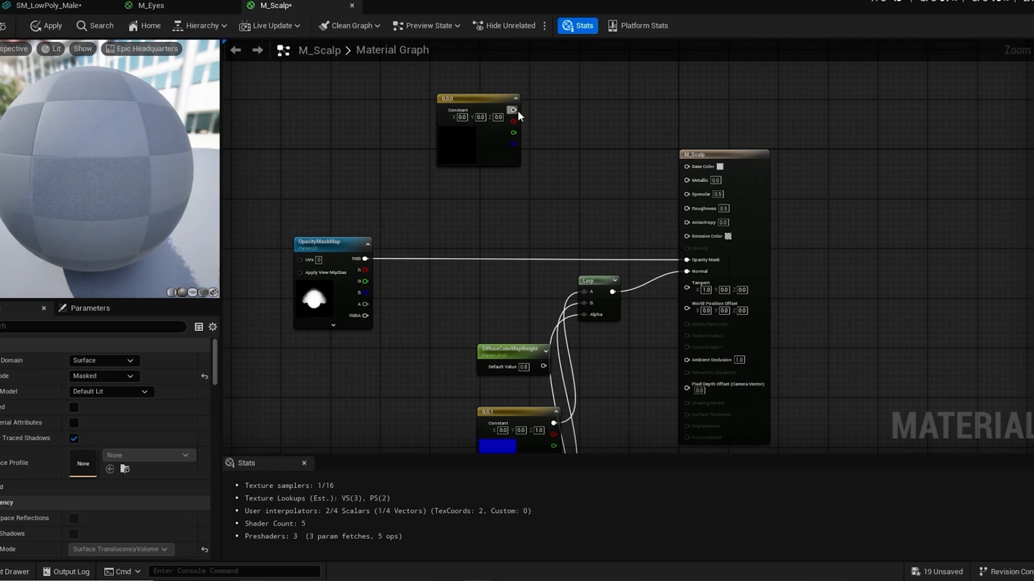
Step: Connect the black 0,0,0 constant to M_Scalp's Base Color and place the constant above OpacityMaskMap
drag(514, 109, 693, 166)
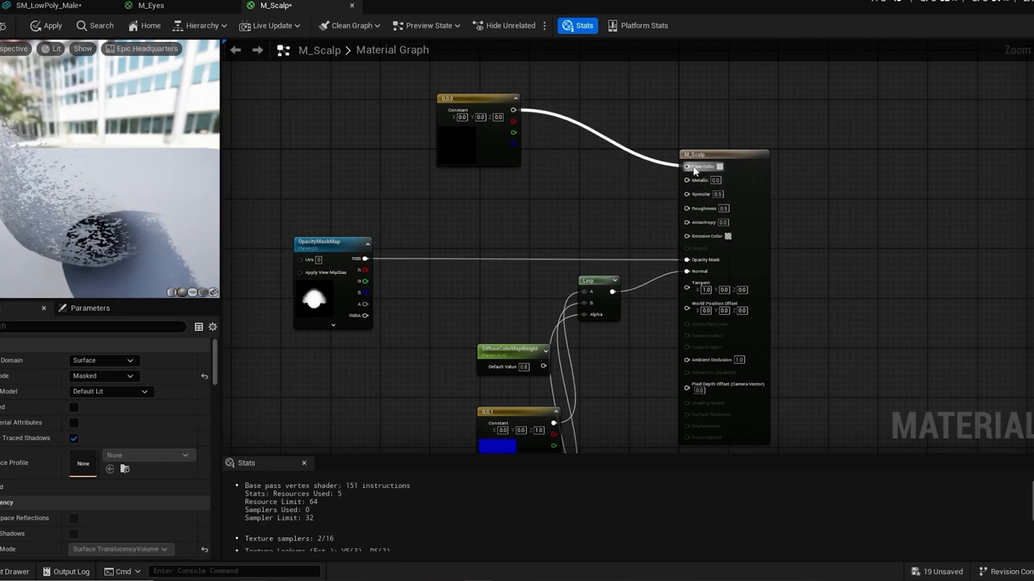
click(470, 109)
drag(471, 109, 458, 145)
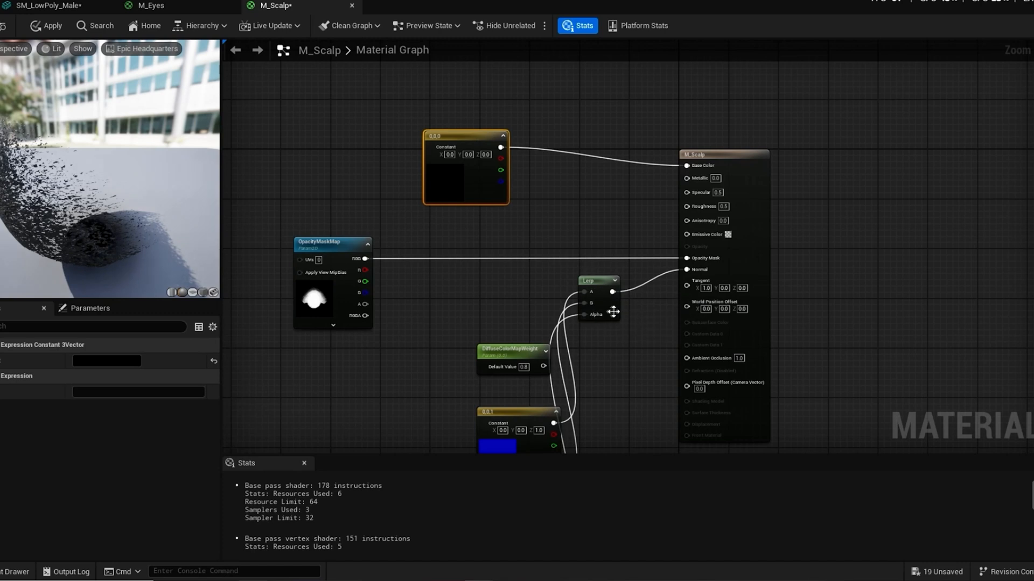
Step: Delete the DiffuseColorMapWeight parameter and the Lerp node feeding M_Scalp's Normal input
scroll(612, 312, down, 2)
scroll(573, 360, up, 2)
drag(545, 318, 472, 254)
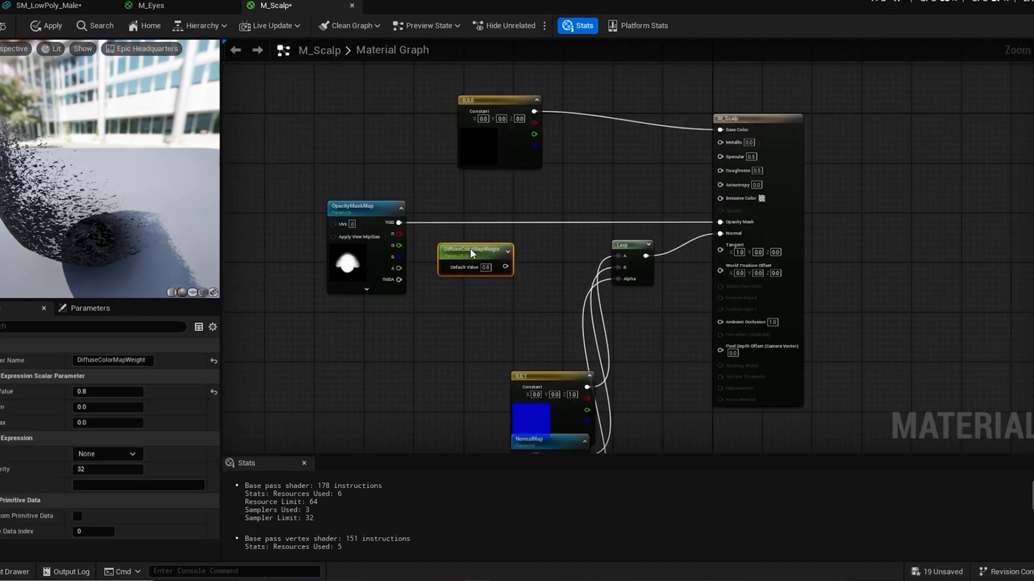
key(Delete)
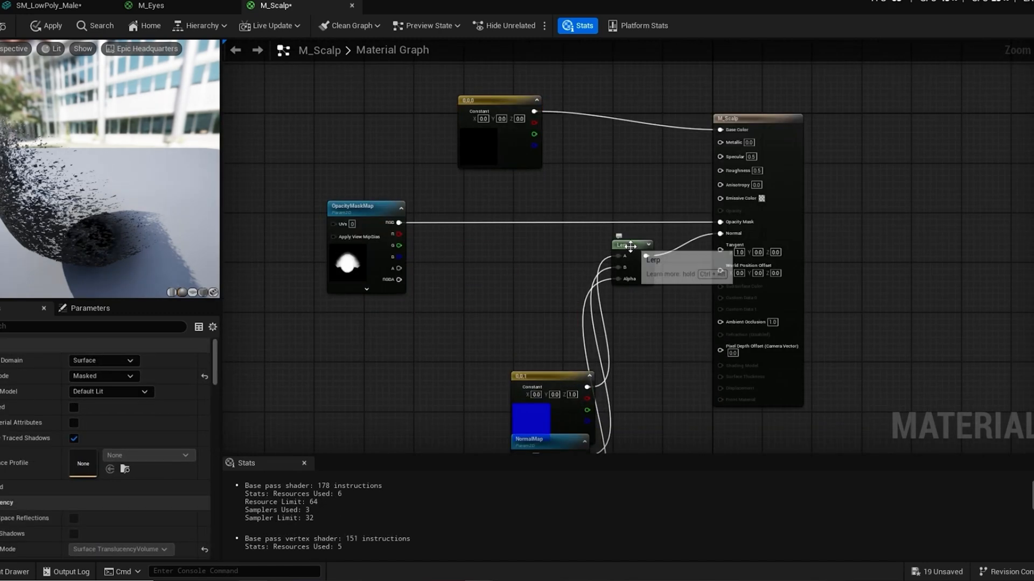
click(636, 284)
key(Delete)
Step: Move the blue 0,0,1 constant and NormalMap below the opacity mask connection and connect NormalMap's RGB output to M_Scalp's Normal input
drag(550, 376, 476, 241)
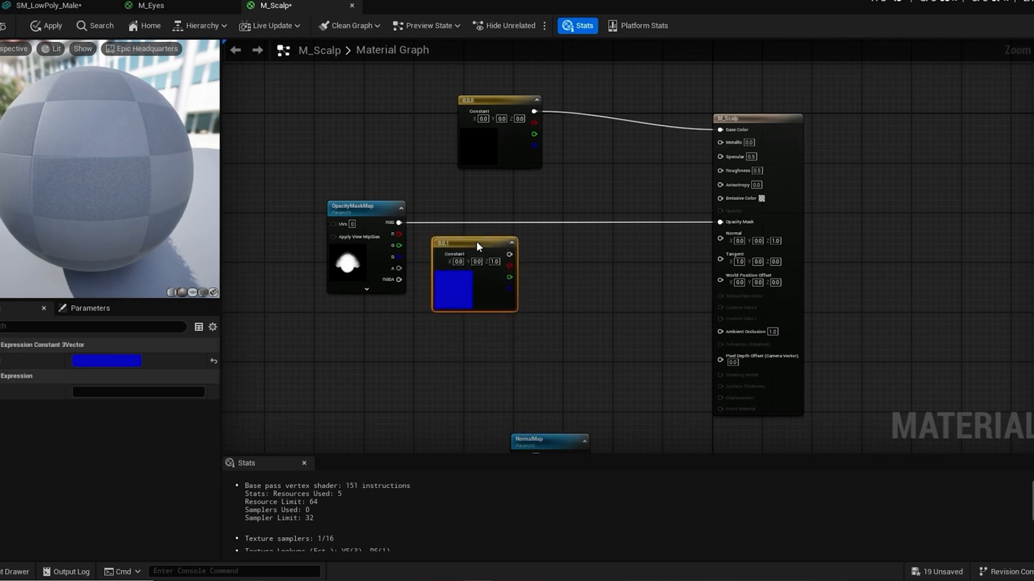
scroll(537, 421, down, 3)
drag(544, 433, 556, 346)
scroll(556, 346, up, 4)
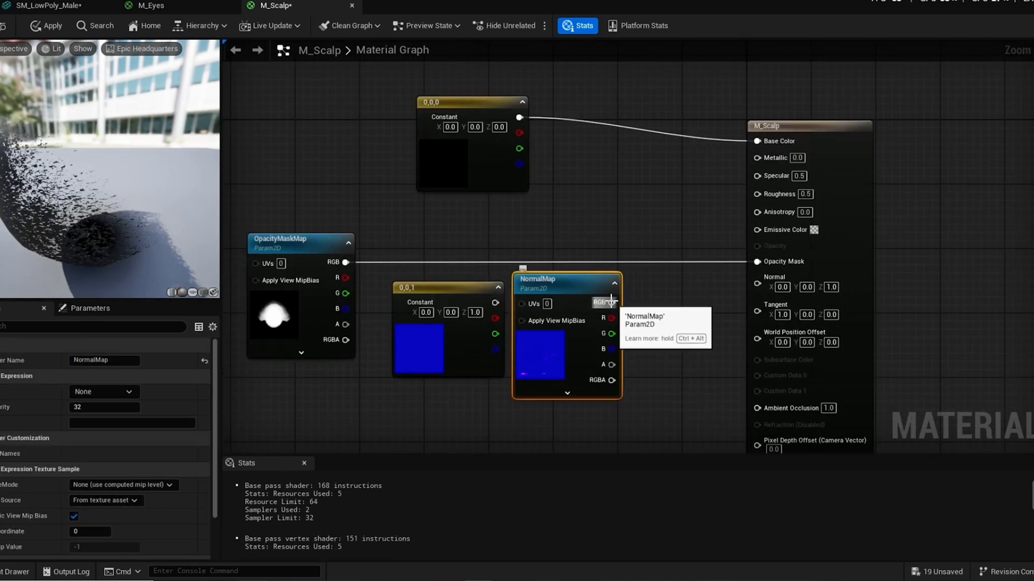
drag(611, 303, 757, 284)
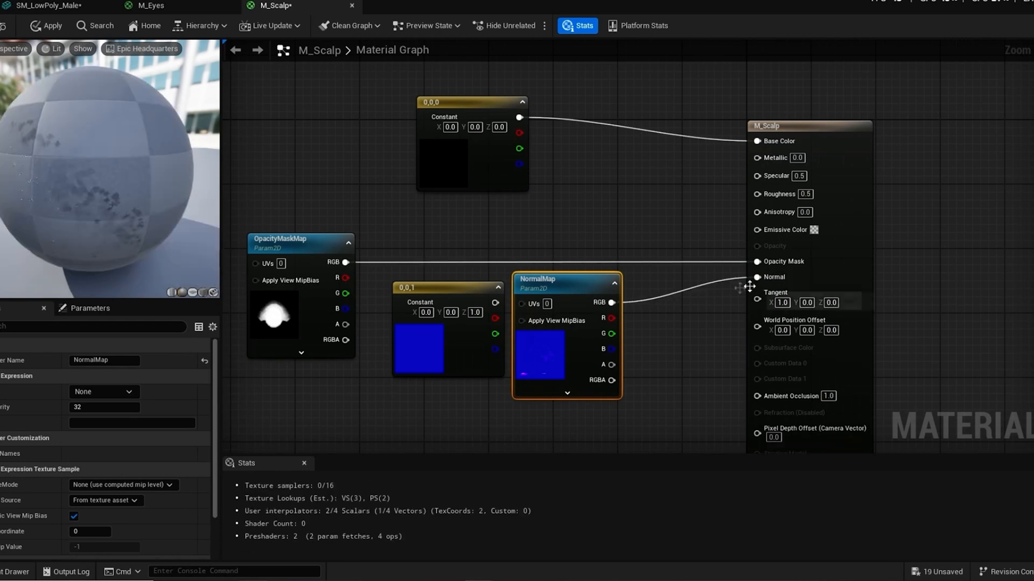
Step: Delete the blue 0,0,1 constant and place the NormalMap node slightly lower, clear of the opacity mask connection
click(451, 291)
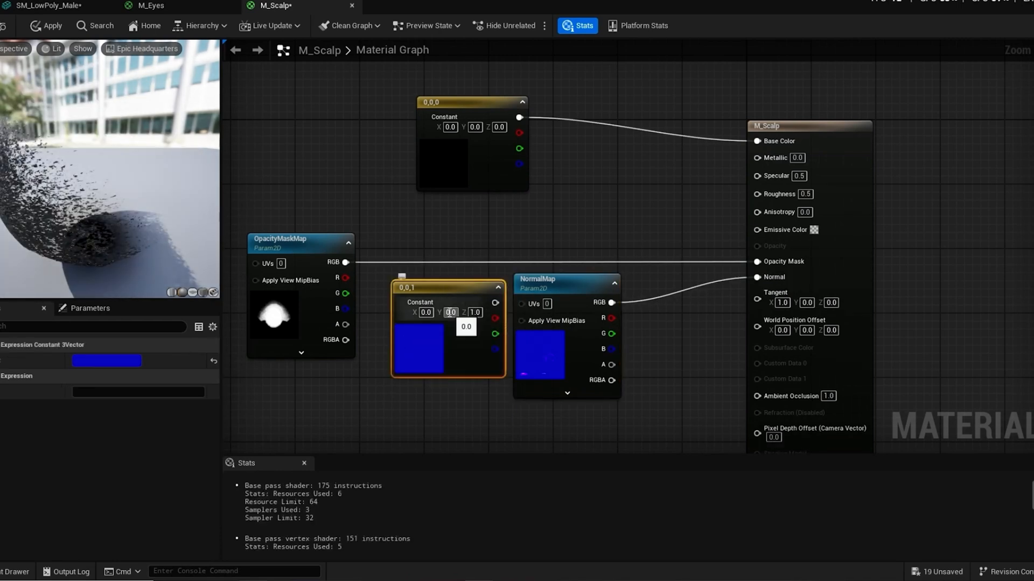
key(Delete)
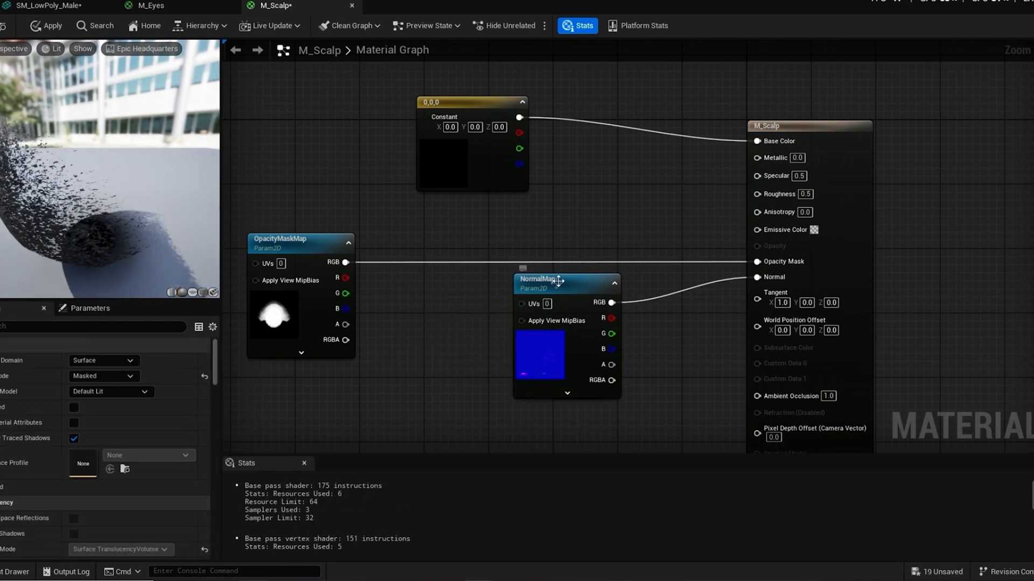
drag(565, 286, 539, 302)
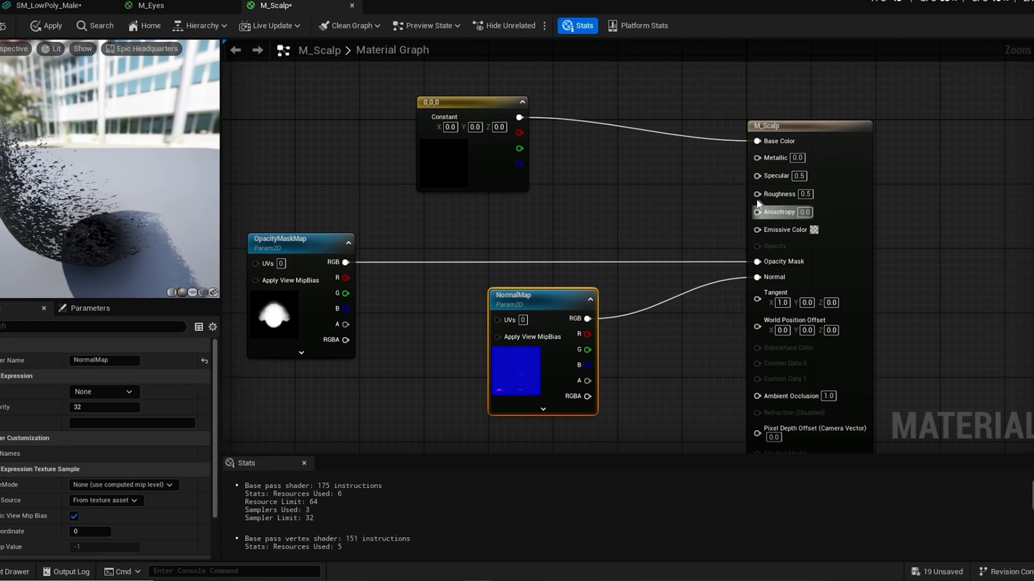
Step: Feed M_Scalp's Roughness input from a new Constant node with value 0.5 and save the material
drag(757, 193, 541, 218)
text(con)
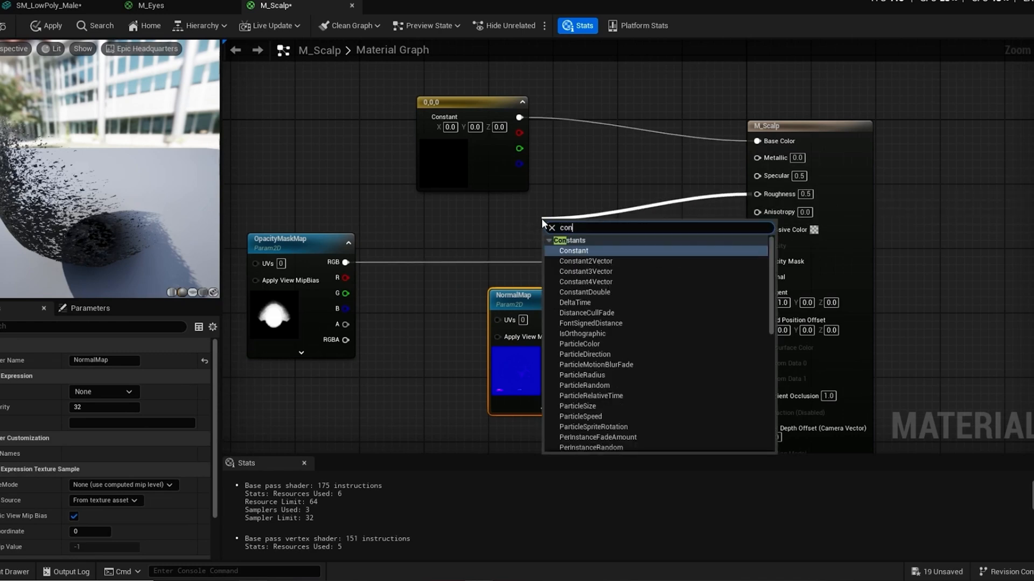
click(570, 250)
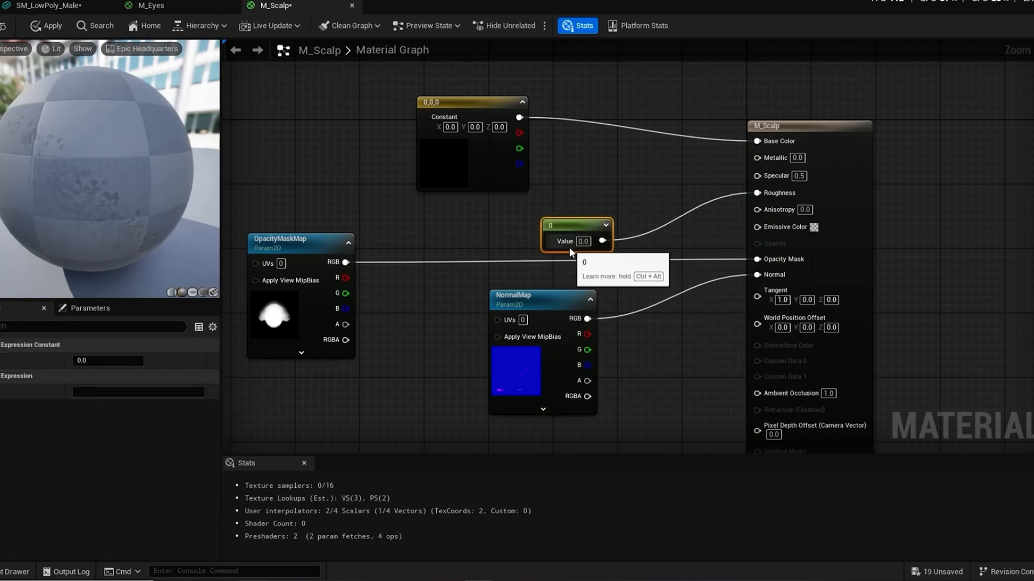
click(98, 361)
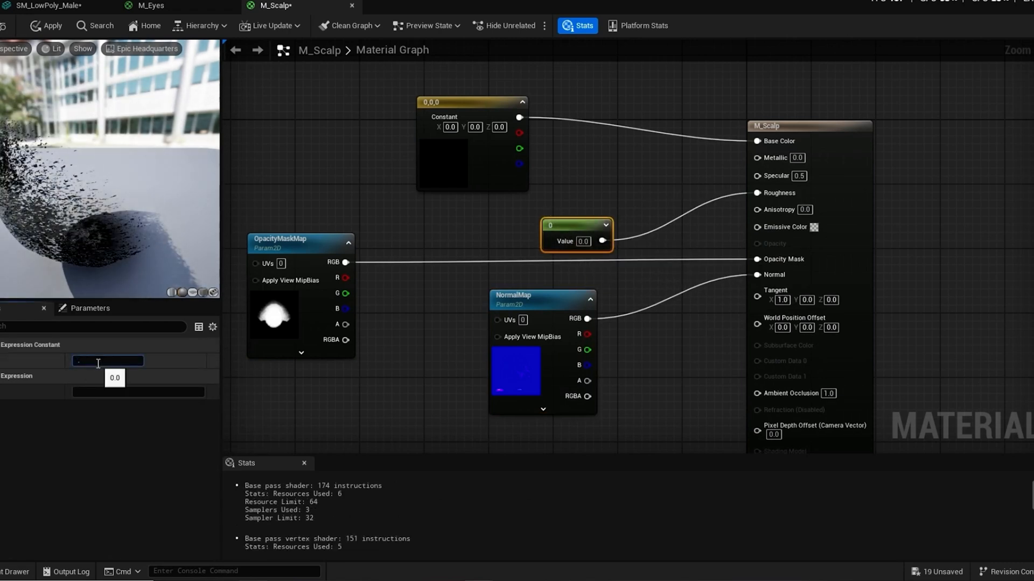
text(0.5)
key(Return)
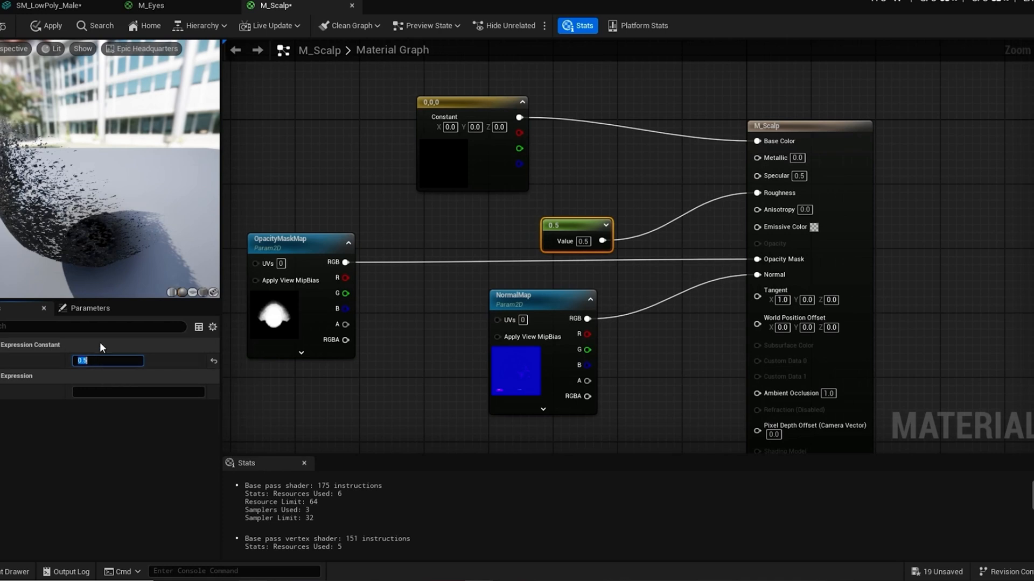
click(0, 27)
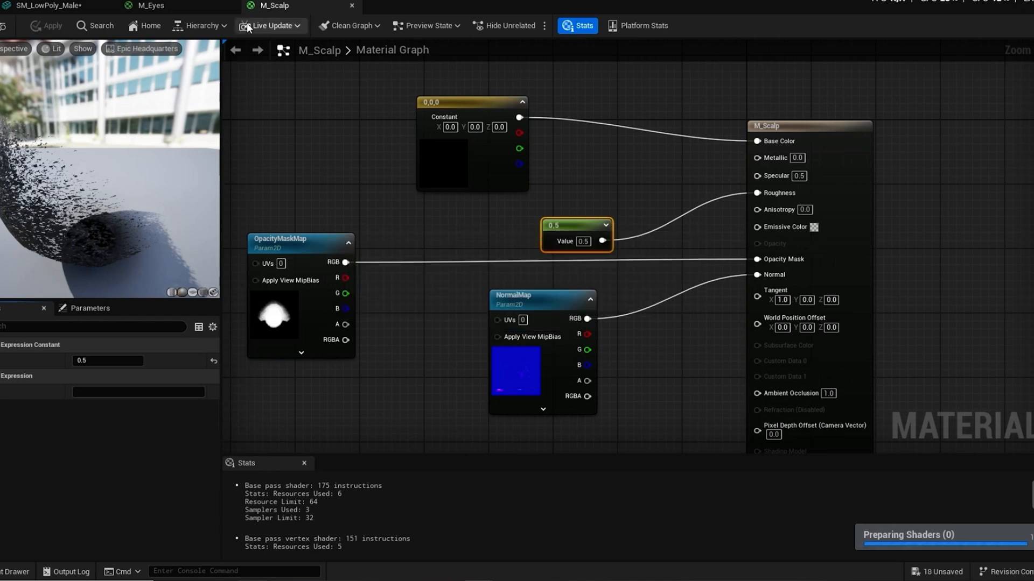
Step: Examine the SM_LowPoly_Male mesh from several angles to check how the cleaned-up materials look on the head and body
click(84, 5)
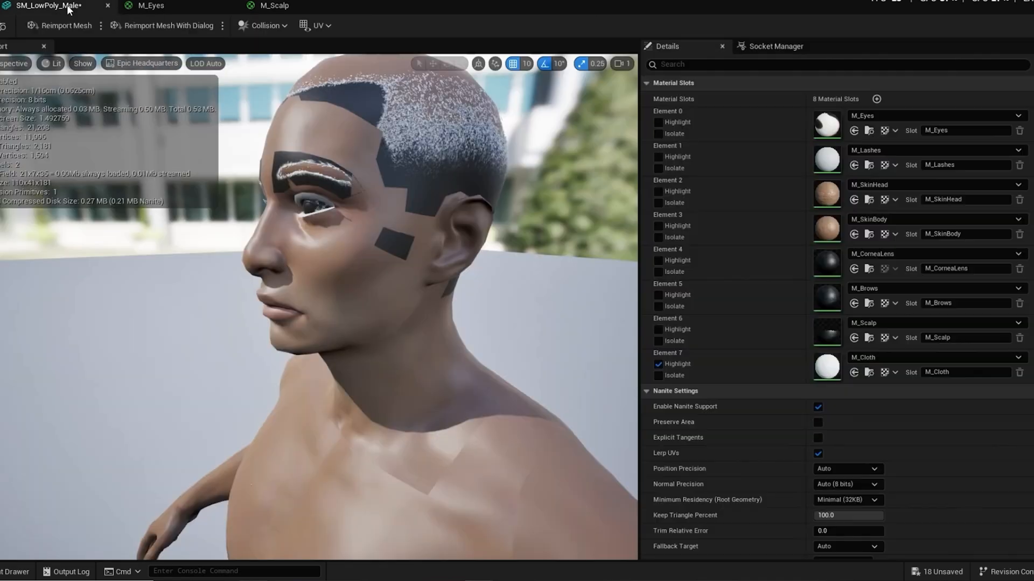
scroll(385, 219, down, 10)
scroll(382, 217, up, 10)
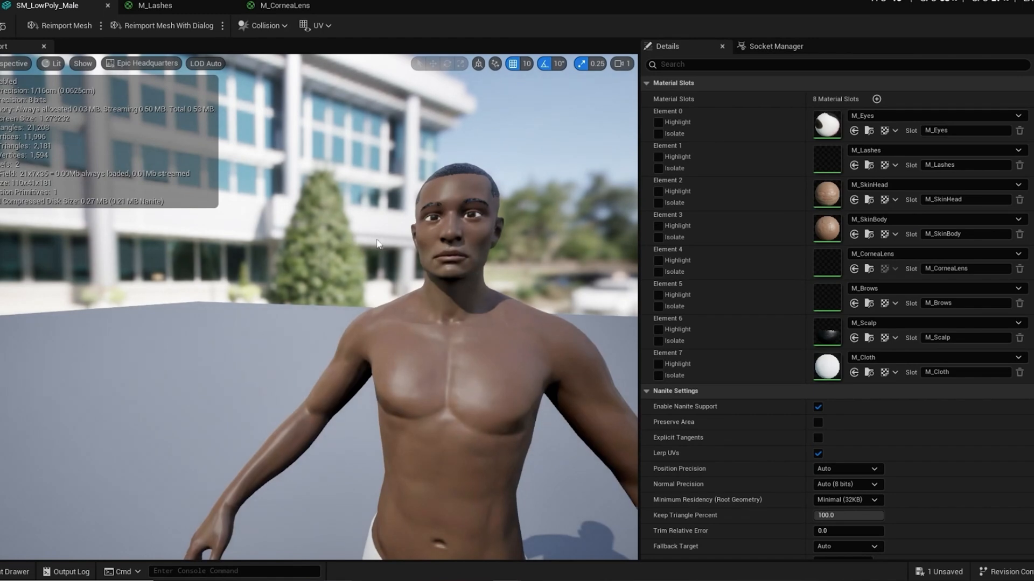
alt+drag(415, 223, 274, 248)
alt+right_drag(273, 249, 302, 245)
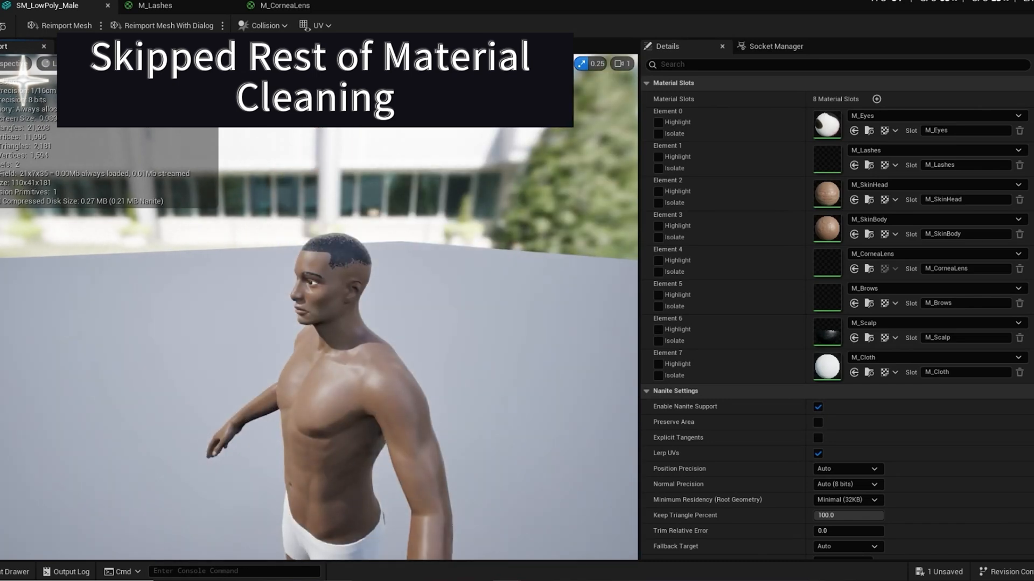
alt+drag(301, 245, 418, 220)
alt+middle_drag(417, 221, 311, 159)
alt+drag(311, 158, 425, 276)
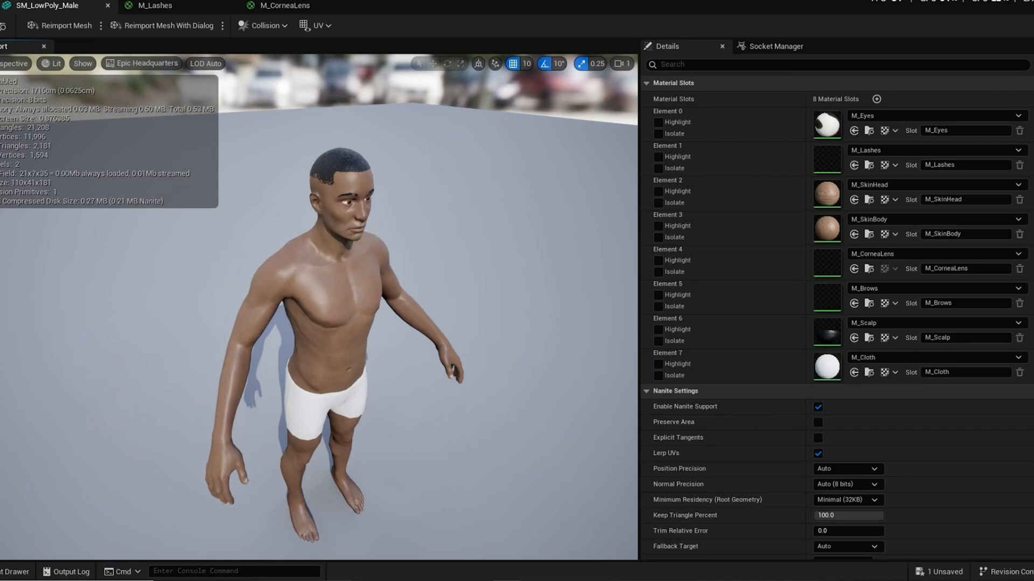
alt+drag(381, 237, 253, 167)
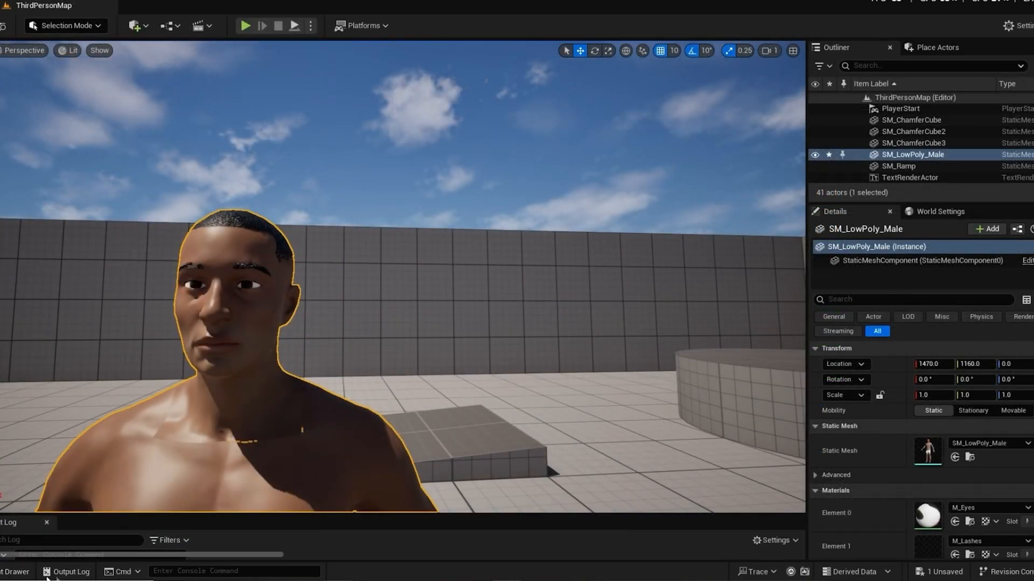
Step: Enlarge the output log area and open the skeletal mesh conversion options for the SM_LowPoly_Male static mesh in the Tutorial folder
drag(195, 513, 196, 435)
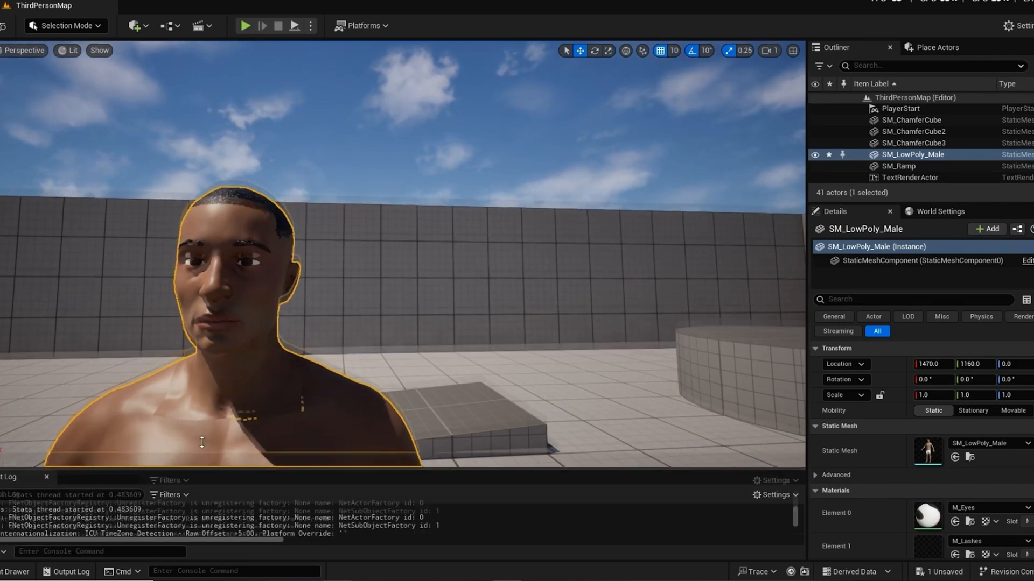
scroll(269, 302, down, 5)
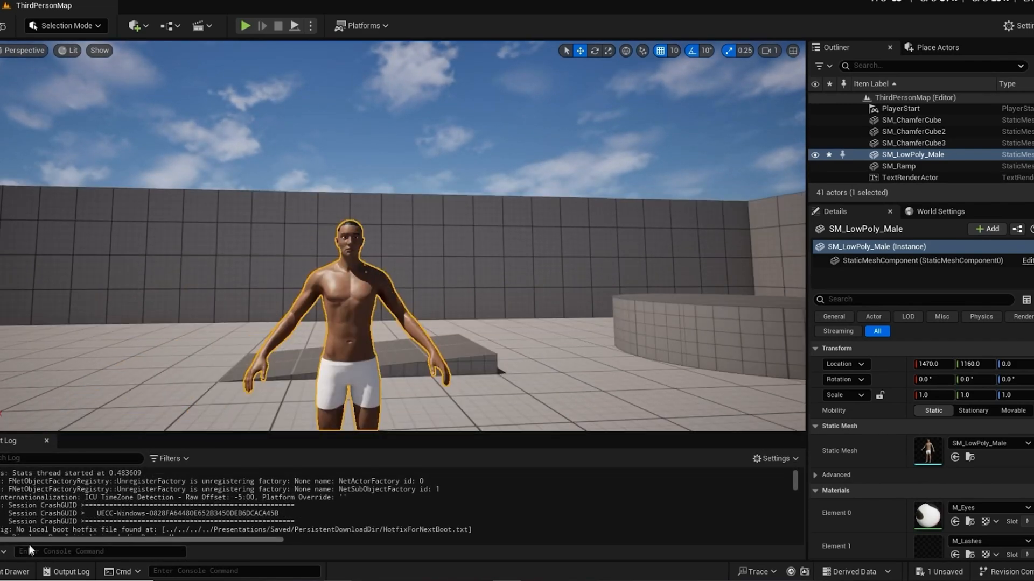
click(16, 572)
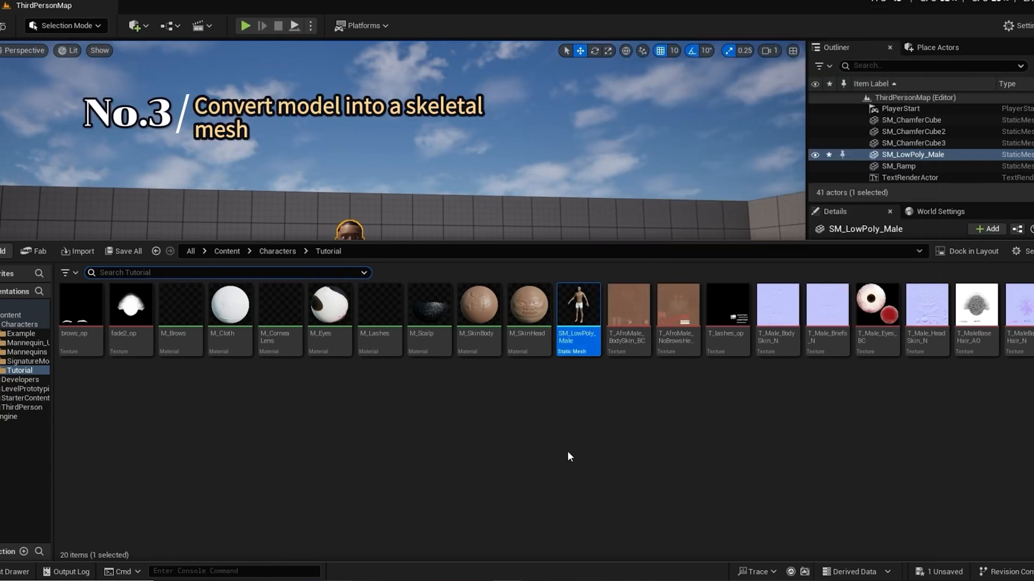
mouse_move(578, 311)
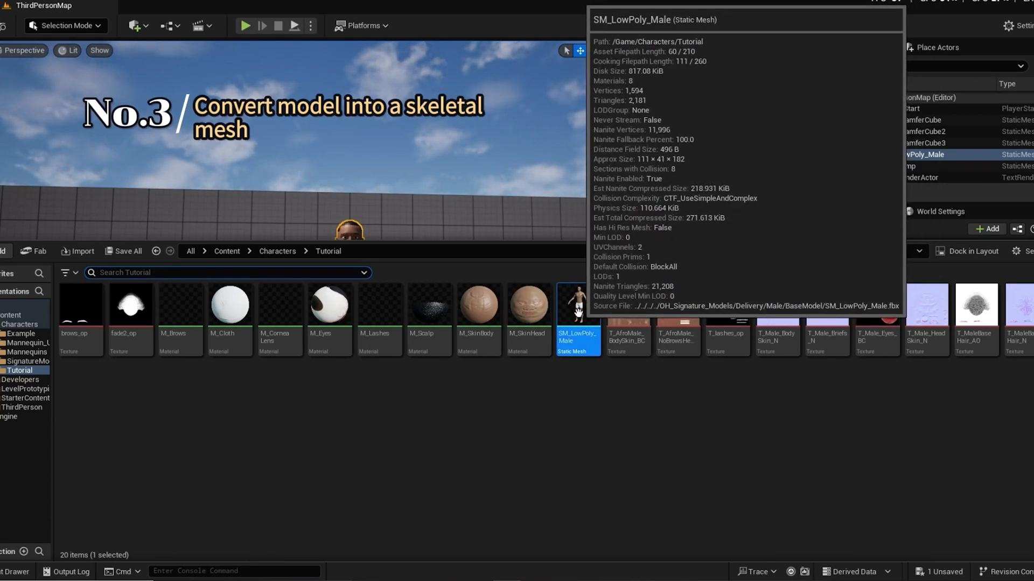
right_click(578, 313)
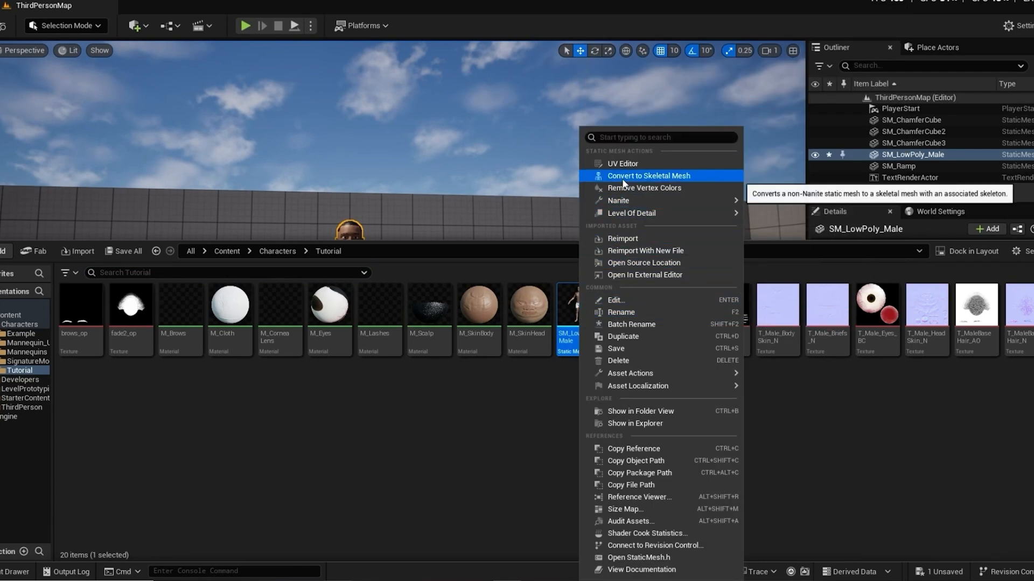
click(669, 177)
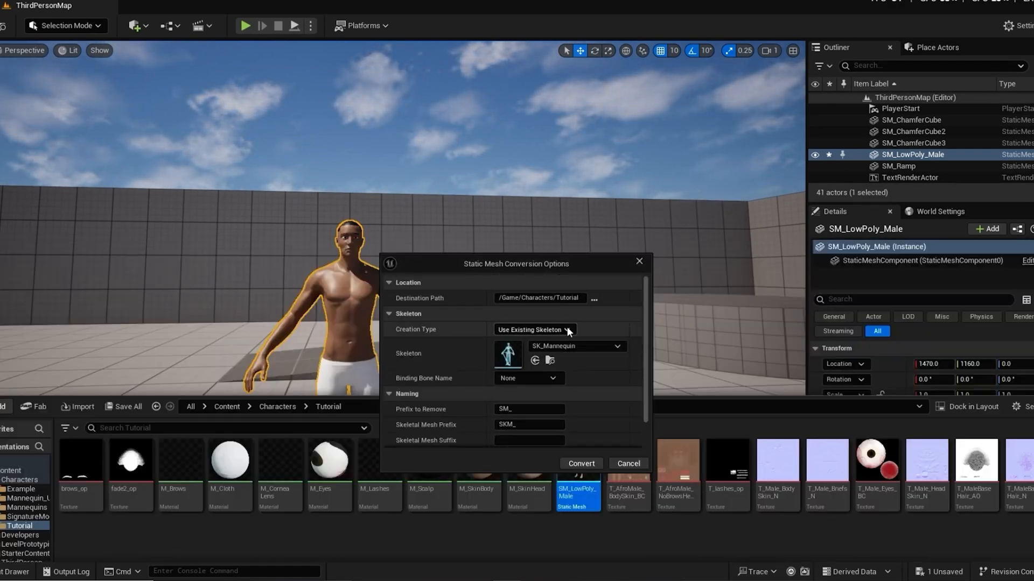
Step: Convert SM_LowPoly_Male to a skeletal mesh using the existing skeleton SK_Mannequin, keeping the SKM_ prefix
click(566, 328)
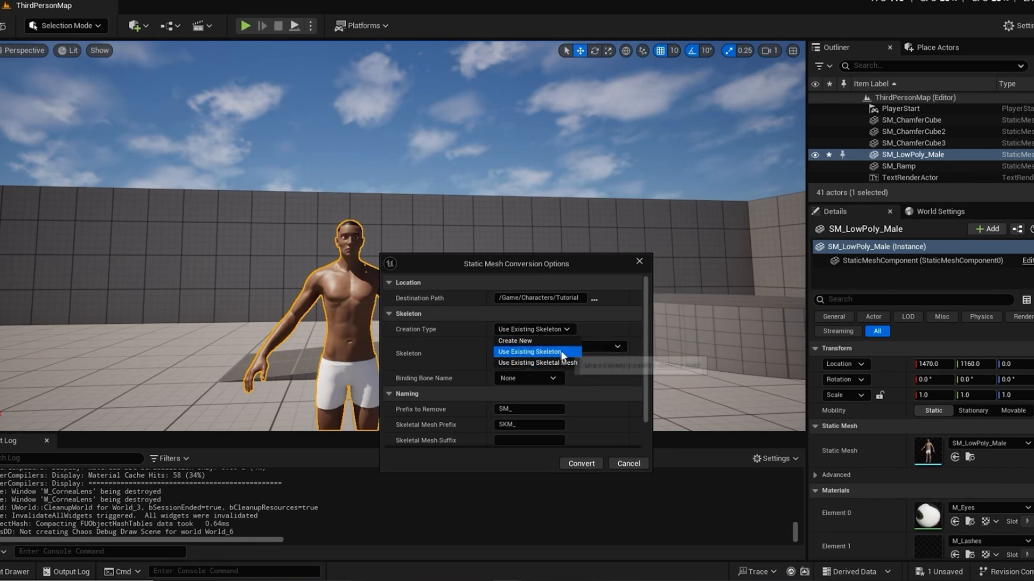
click(566, 352)
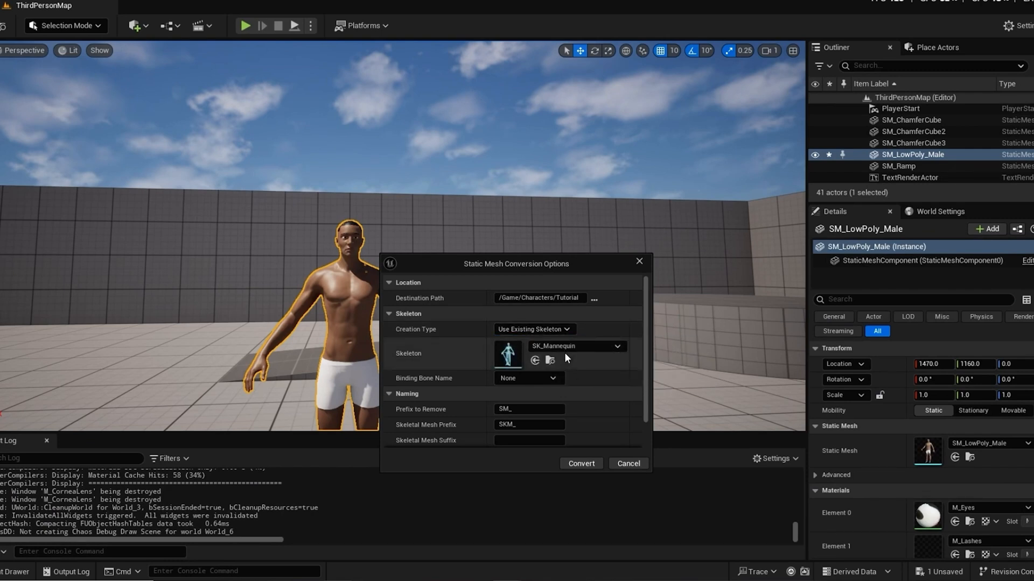
click(618, 348)
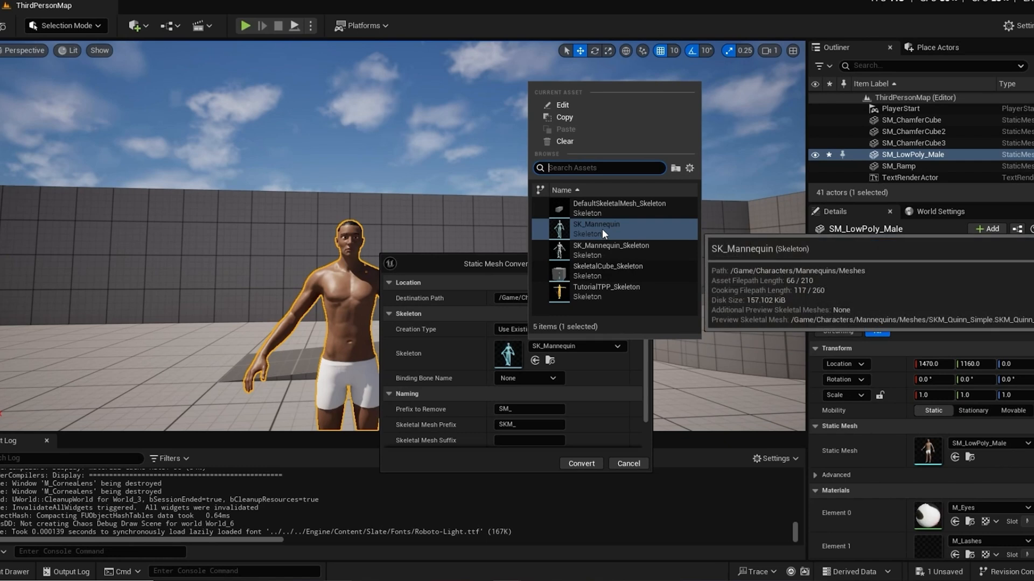
click(602, 229)
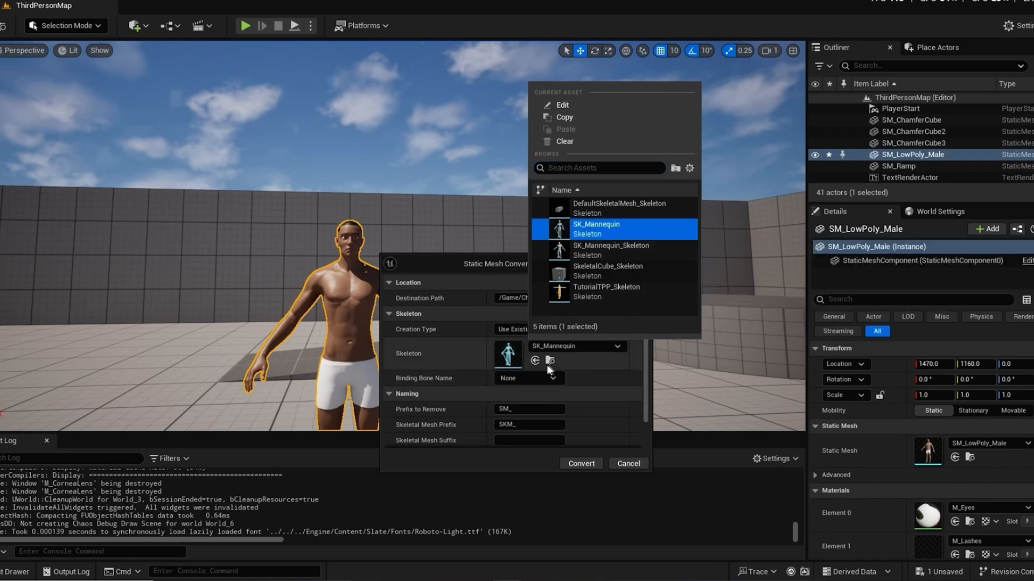
click(449, 357)
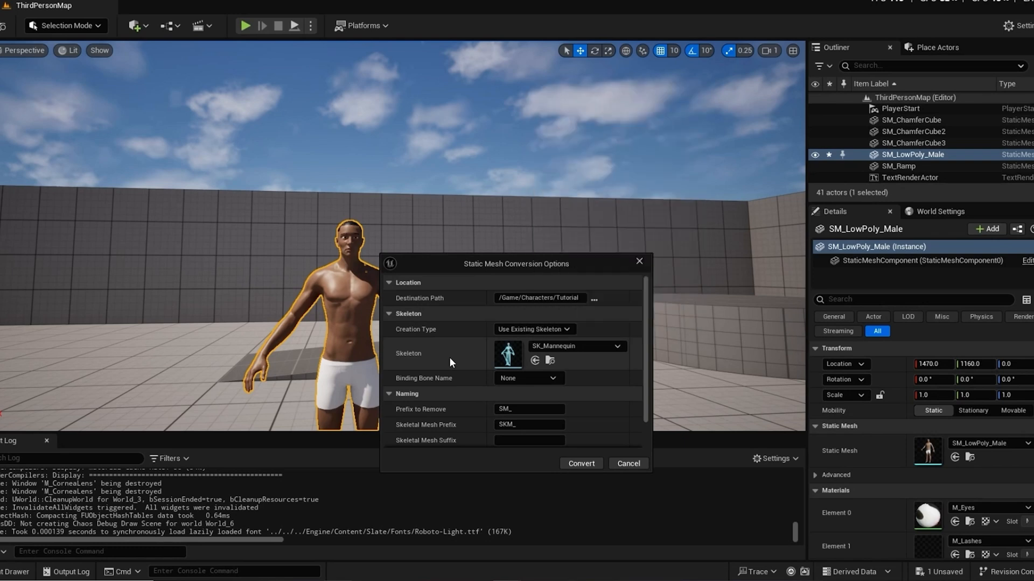
scroll(647, 332, down, 2)
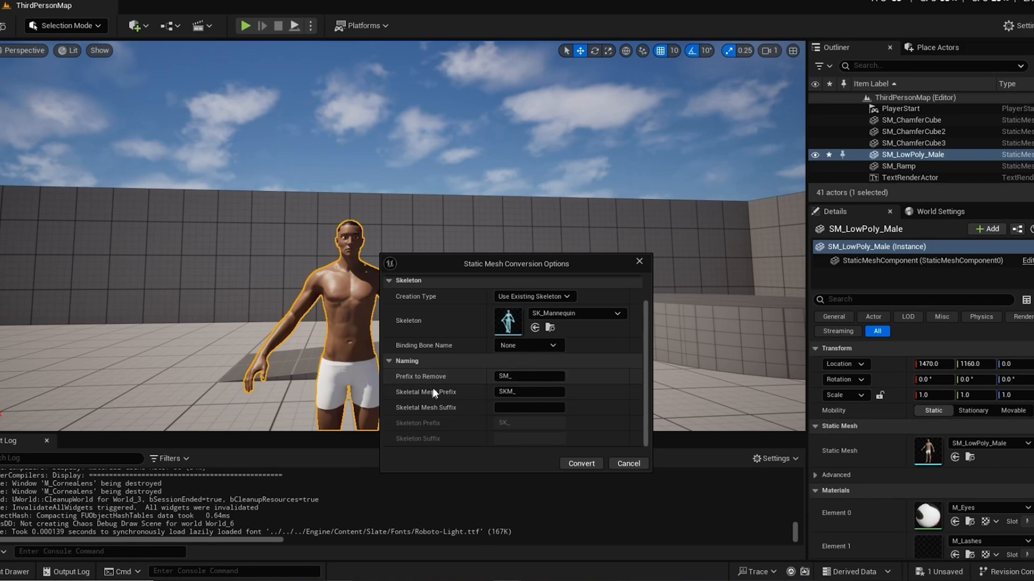
click(584, 462)
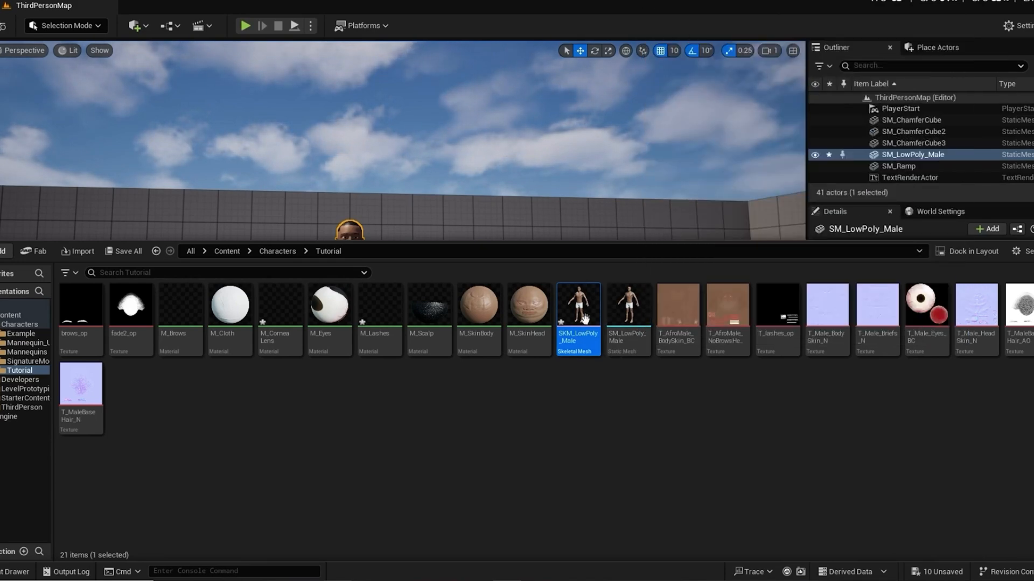
Step: Open the SKM_LowPoly_Male skeletal mesh and examine how the mannequin bones line up with the body
double_click(579, 311)
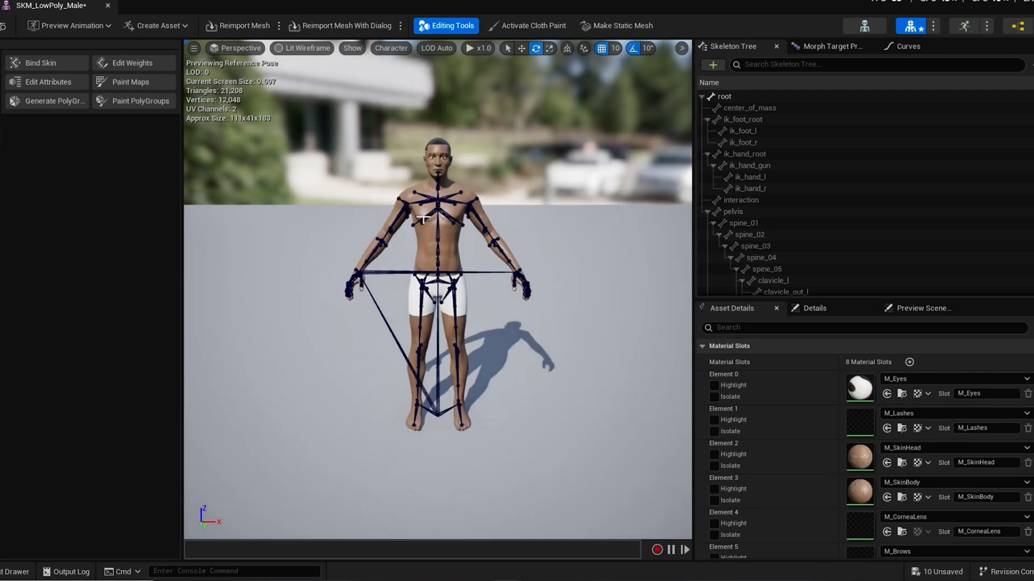
scroll(423, 218, up, 3)
mouse_move(398, 234)
mouse_down()
mouse_move(500, 231)
mouse_move(393, 233)
mouse_move(405, 231)
mouse_up()
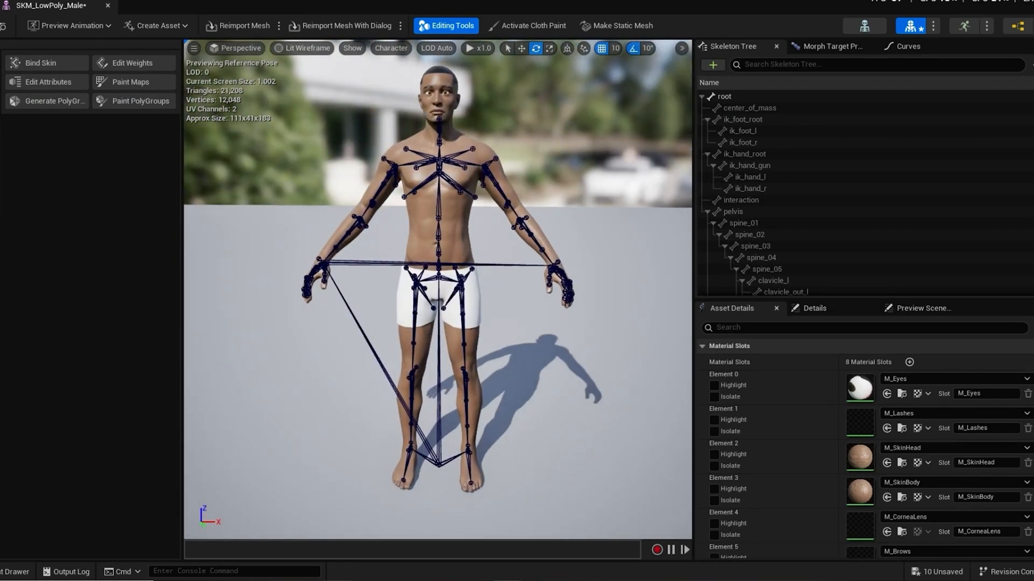
alt+middle_drag(404, 232, 393, 260)
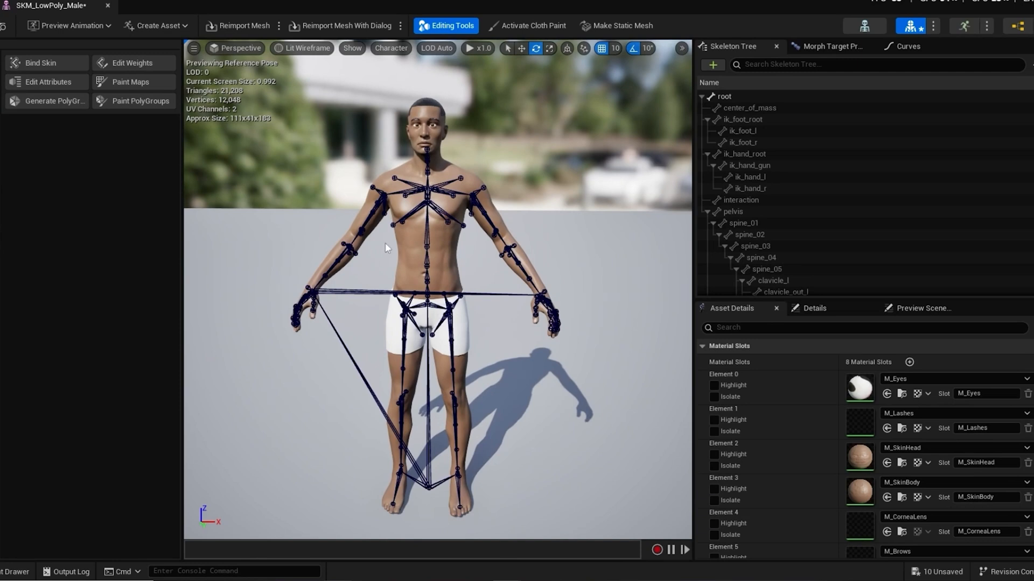
alt+drag(385, 247, 437, 254)
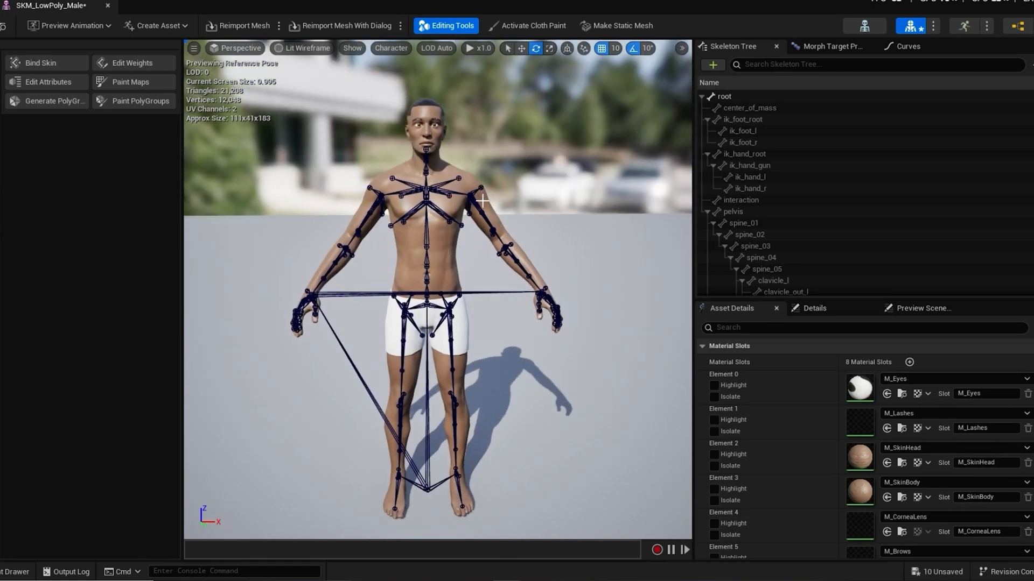
Step: Rotate the upperarm_l bone upward to test whether the unbound mesh follows, and undo the rotation
click(488, 219)
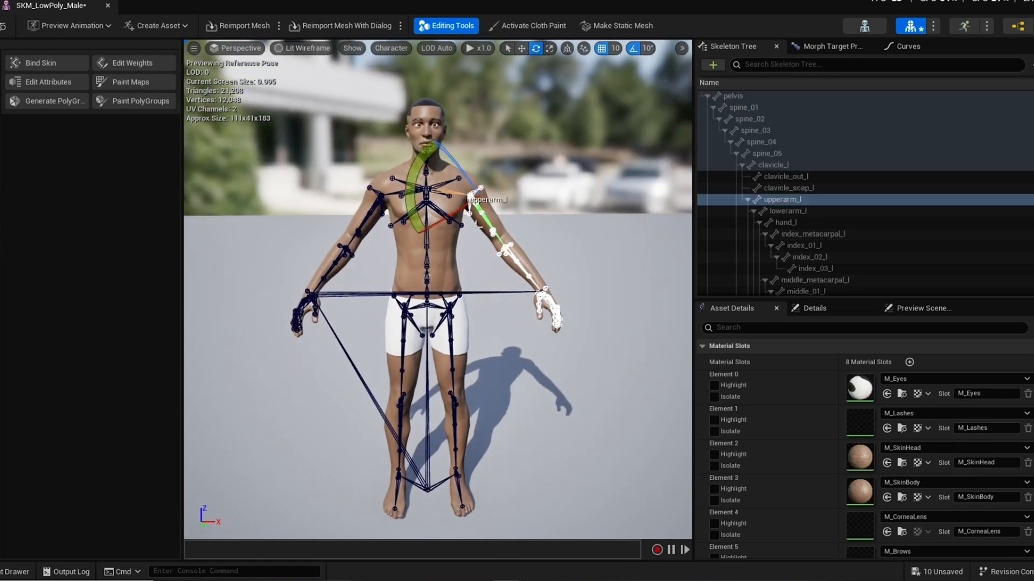
drag(415, 204, 422, 254)
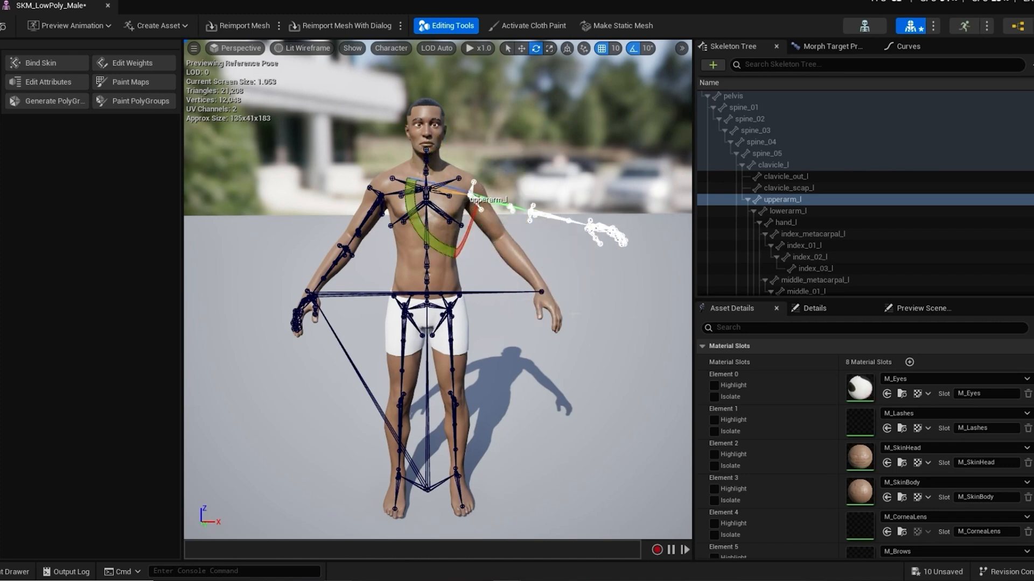
key(ctrl+z)
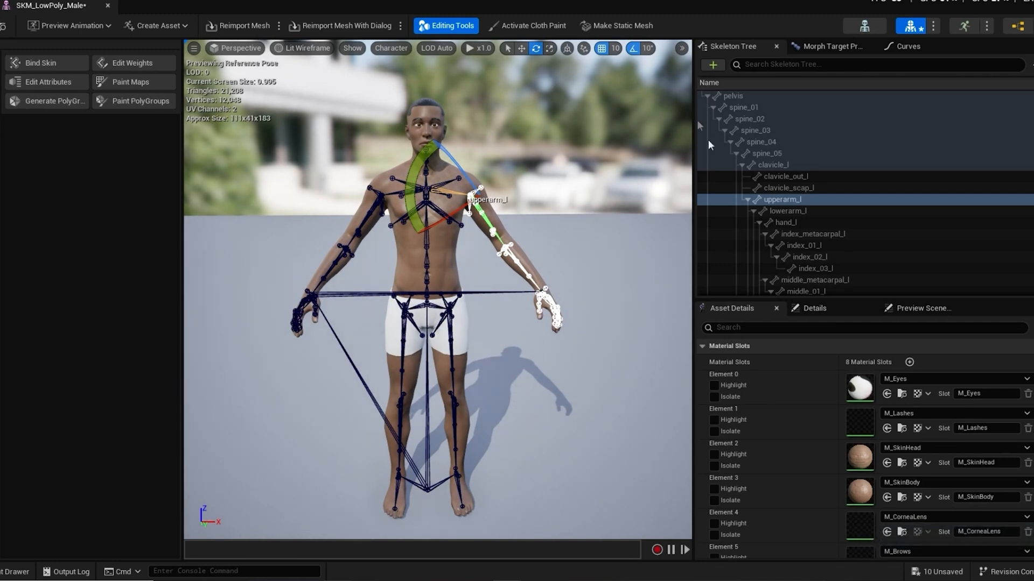
Step: Bind the skin of the low poly male mesh to its skeleton with the Direct Distance binding type
scroll(306, 175, down, 2)
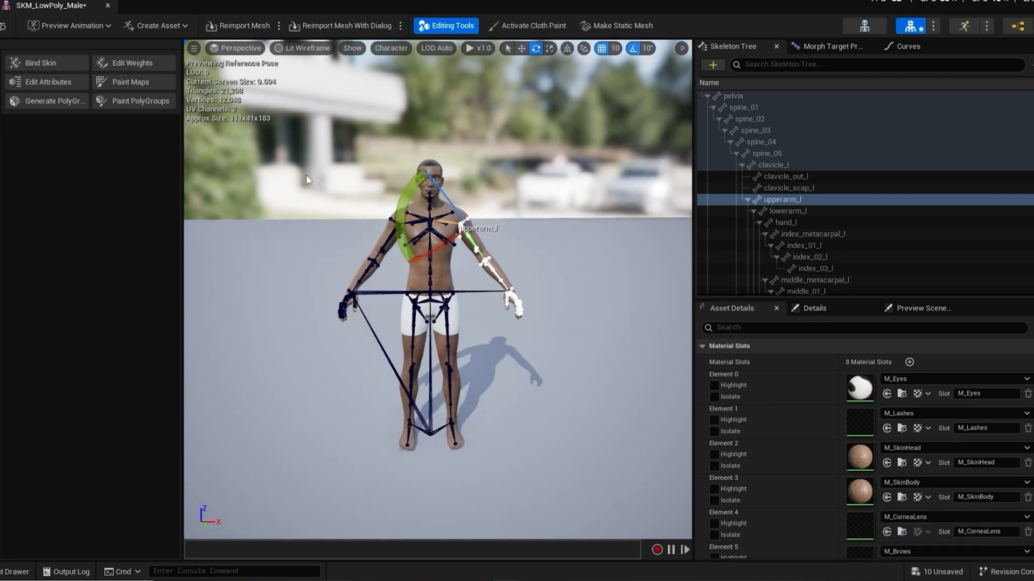
click(302, 219)
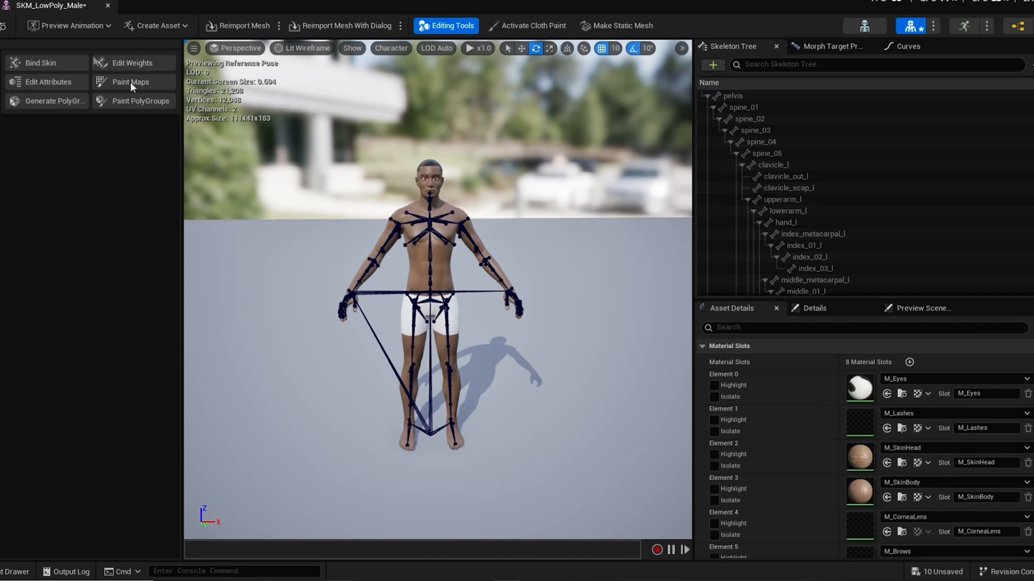
click(52, 64)
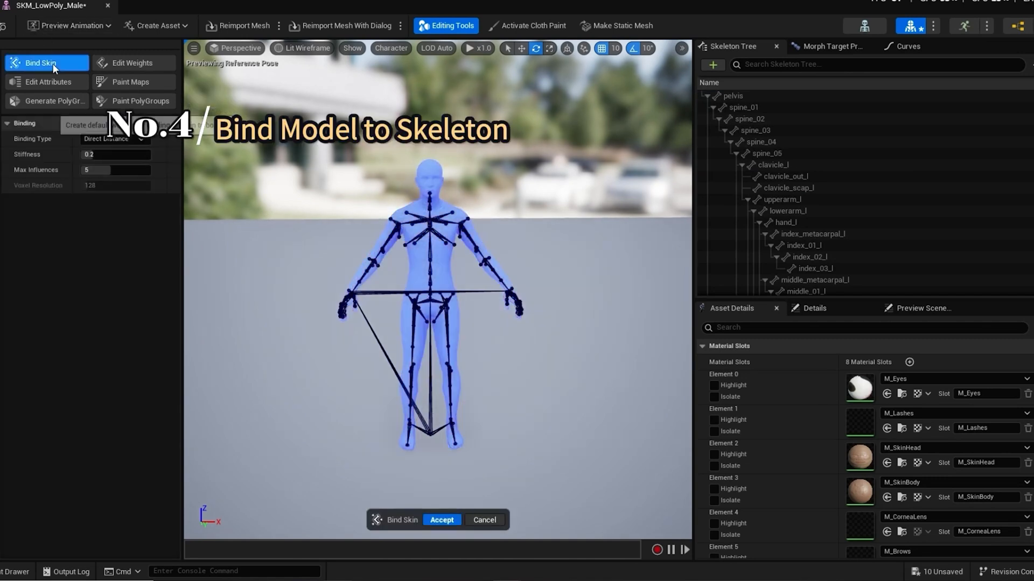
click(442, 521)
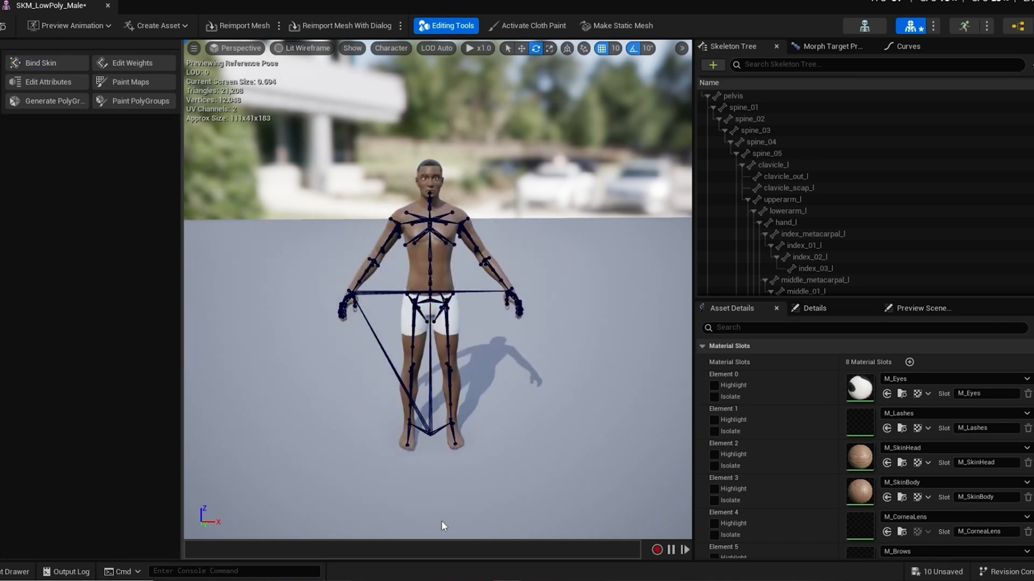
Step: Raise the upperarm_l bone to check how the newly bound arm deforms, and undo the rotation
scroll(293, 357, up, 3)
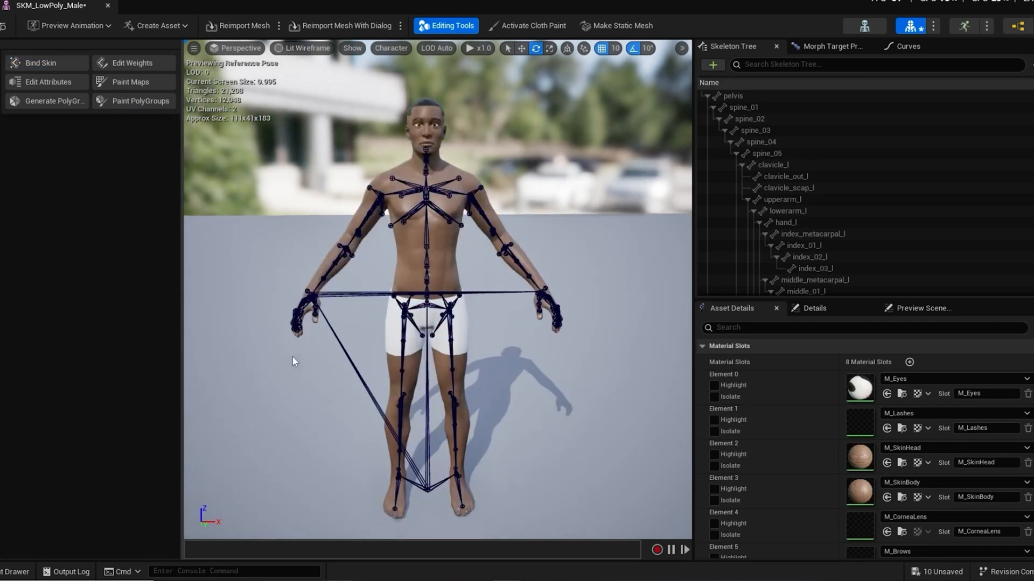
click(491, 221)
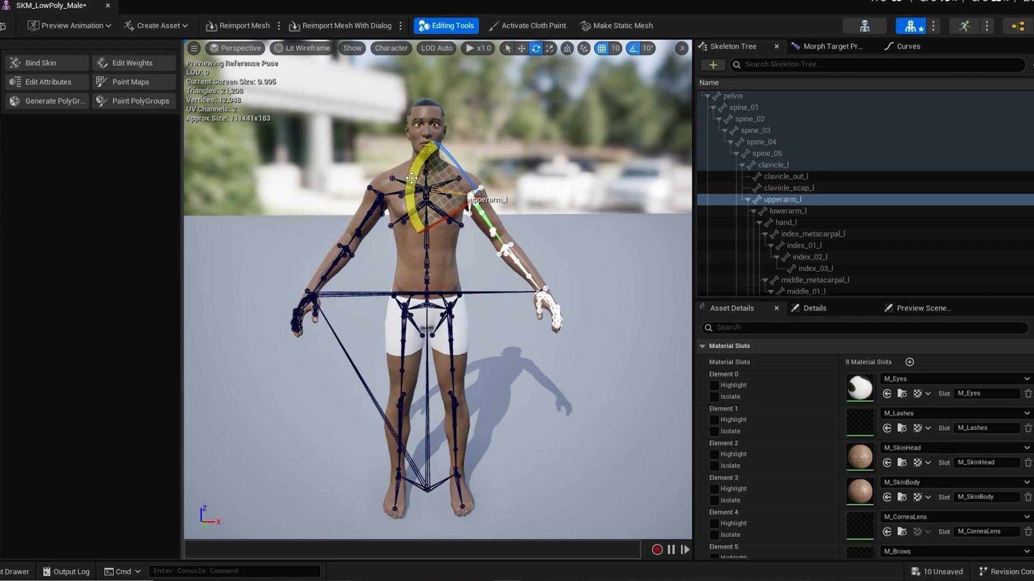
drag(412, 179, 534, 207)
mouse_move(506, 324)
alt+mouse_down()
mouse_move(412, 352)
mouse_move(280, 369)
mouse_move(468, 353)
mouse_move(506, 318)
mouse_move(516, 322)
alt+mouse_up()
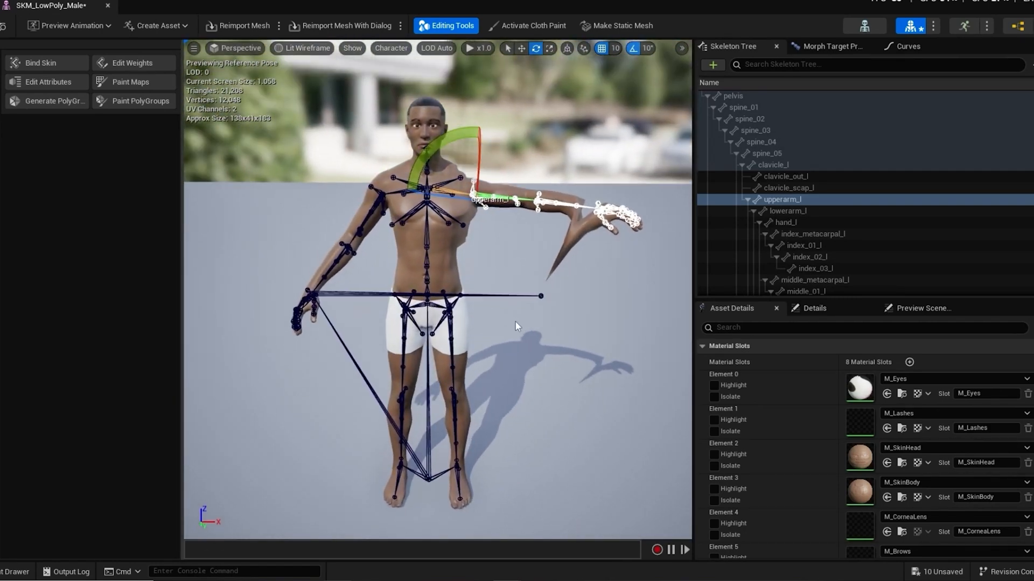
key(ctrl+z)
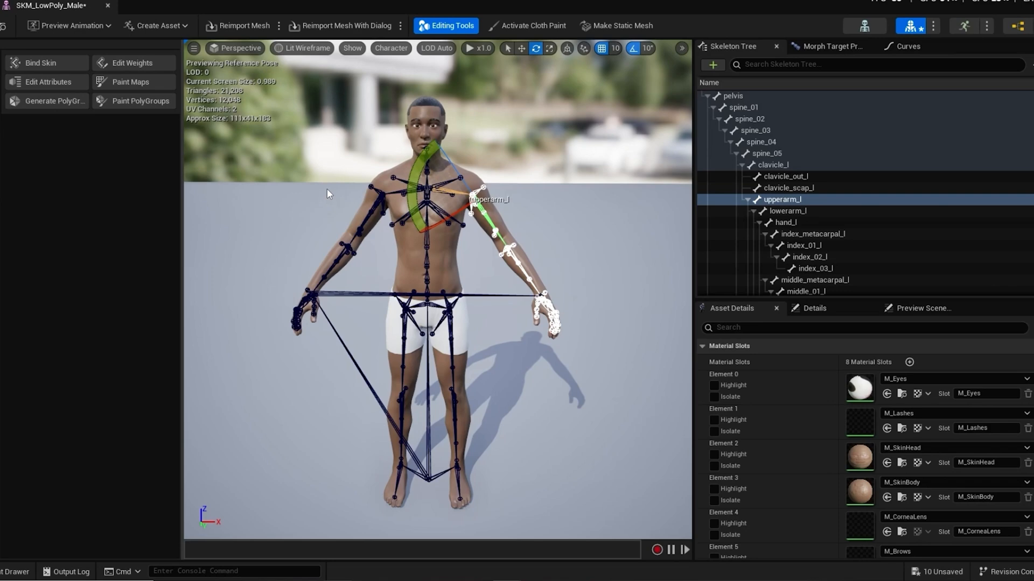
Step: Start editing the skin weights in Mesh mode and set SKM_Manny as the source skeletal mesh for the weight transfer
alt+drag(278, 218, 326, 232)
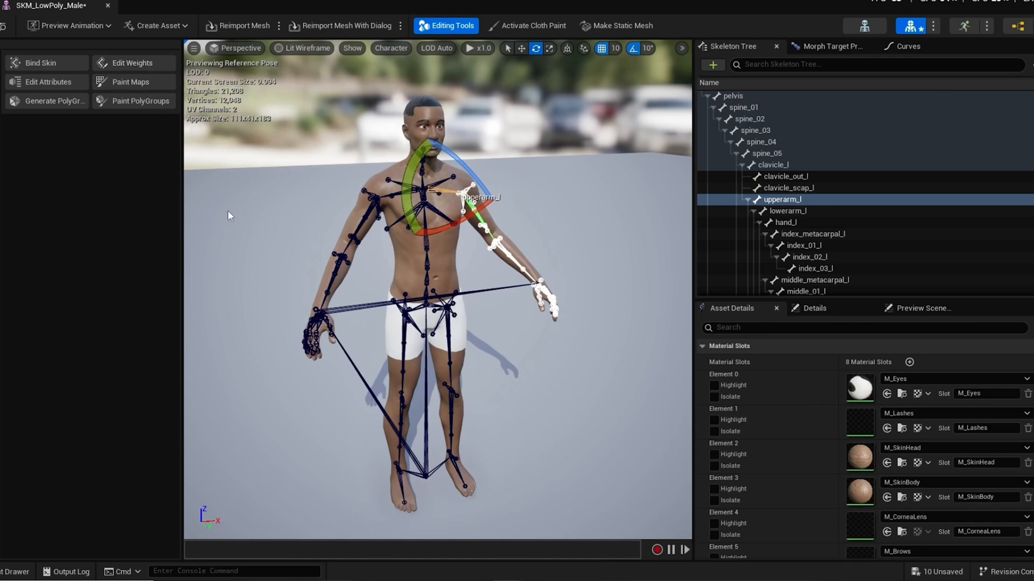
scroll(328, 224, up, 10)
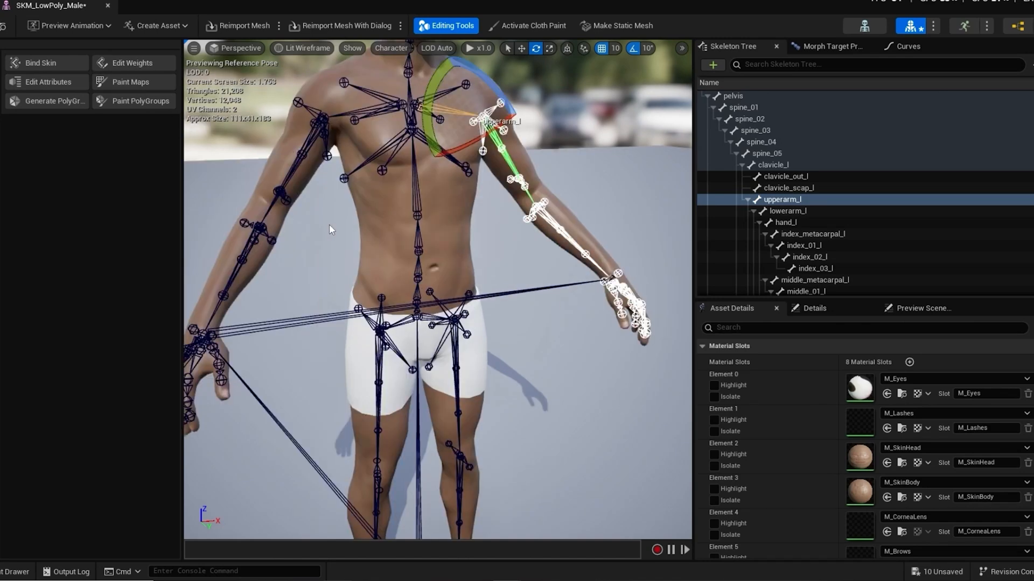
scroll(328, 224, down, 10)
alt+drag(300, 217, 345, 255)
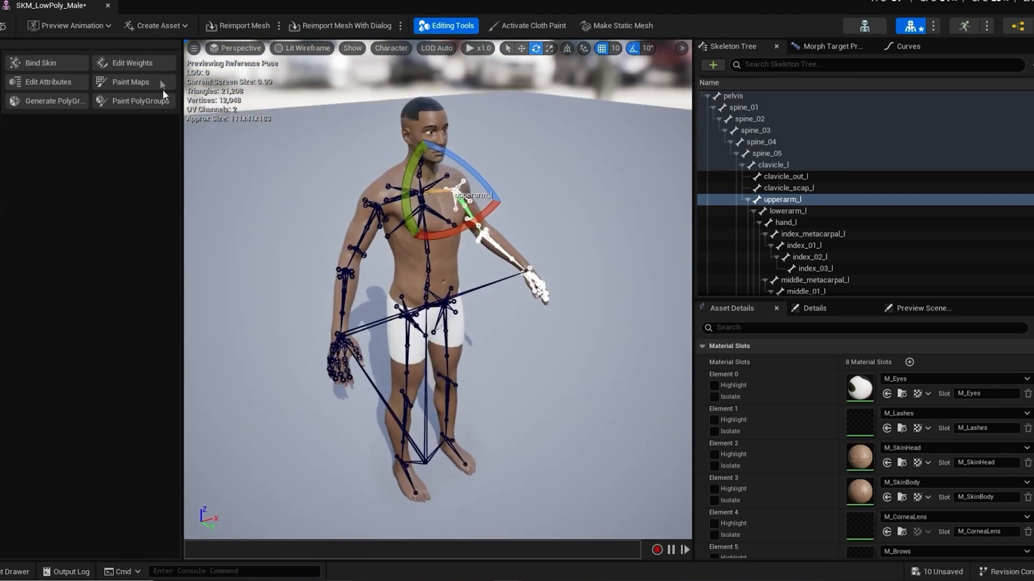
click(134, 64)
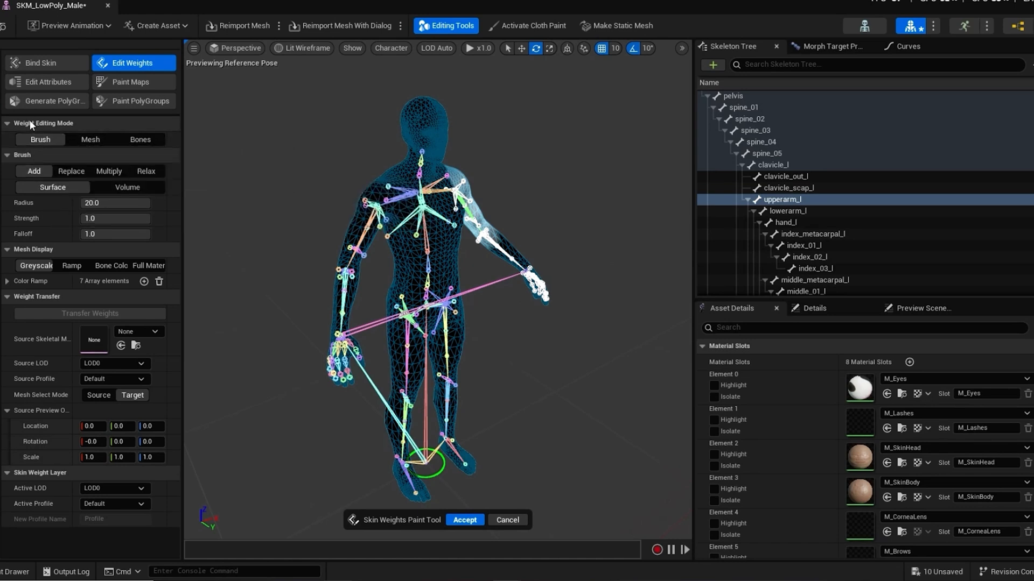
click(92, 140)
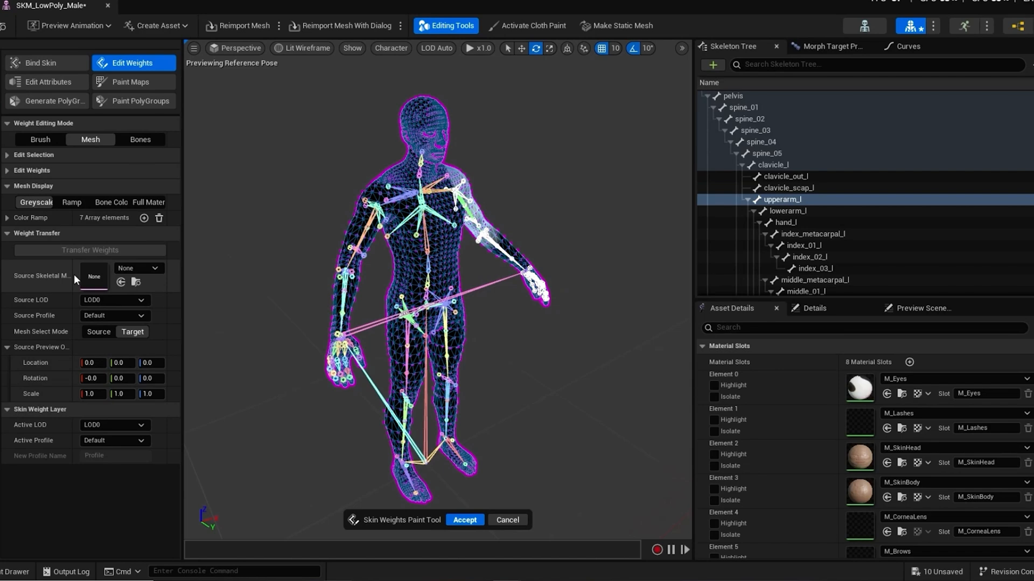
click(142, 267)
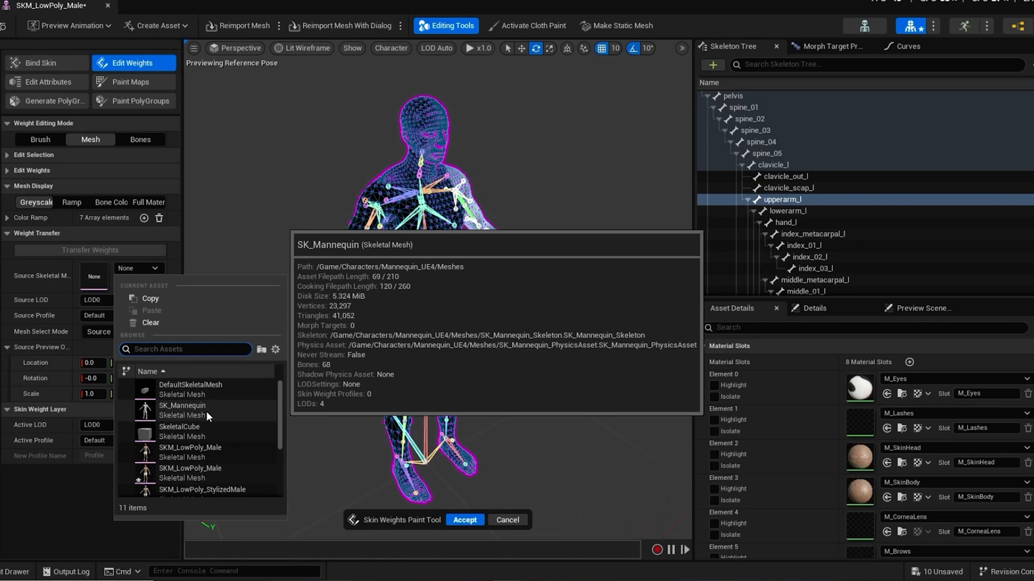
scroll(190, 428, down, 3)
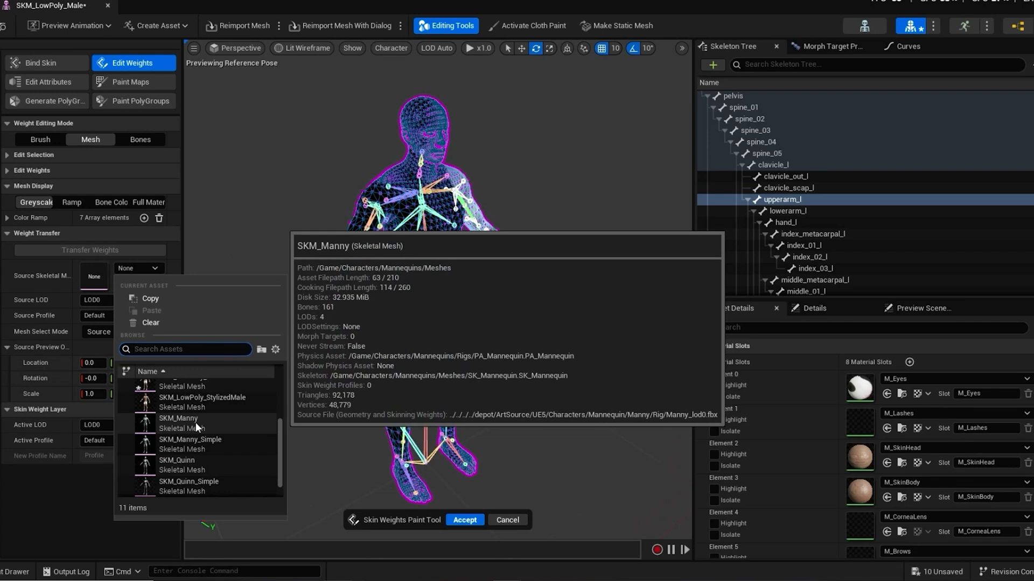
click(195, 425)
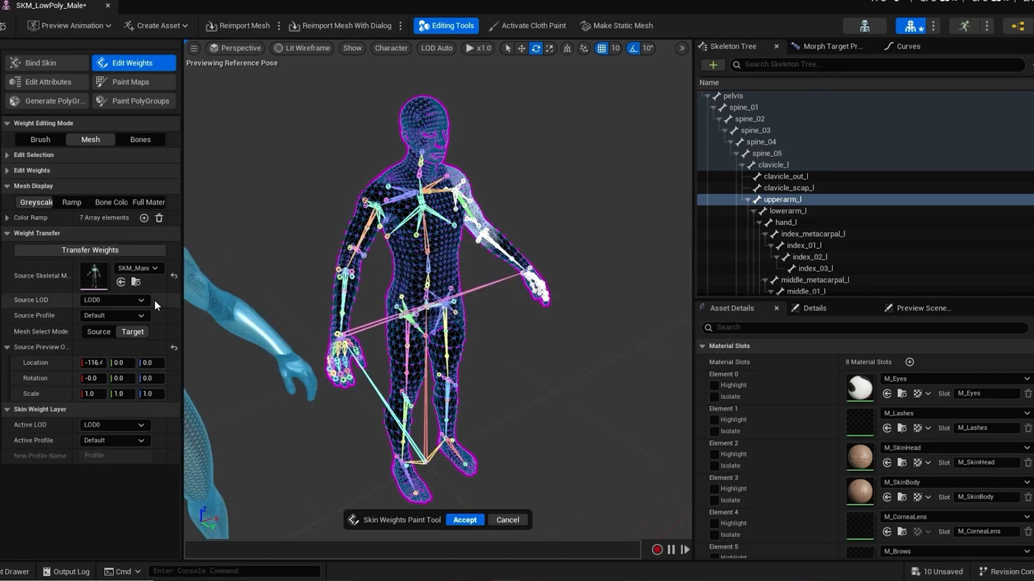
Step: Select all vertices of the low poly male target mesh beside the SKM_Manny source preview
scroll(364, 271, down, 5)
alt+drag(425, 345, 329, 347)
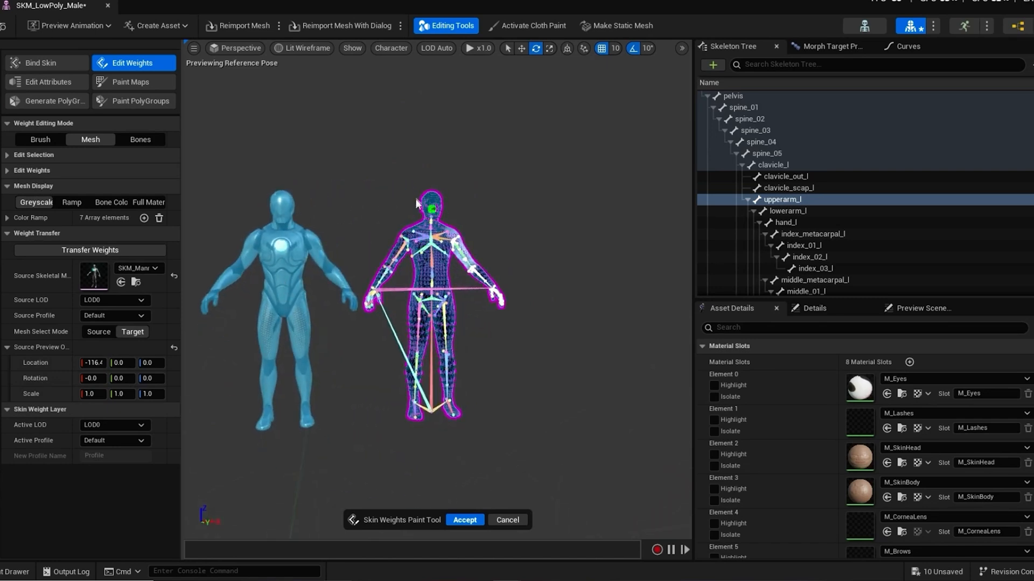
alt+drag(552, 346, 540, 350)
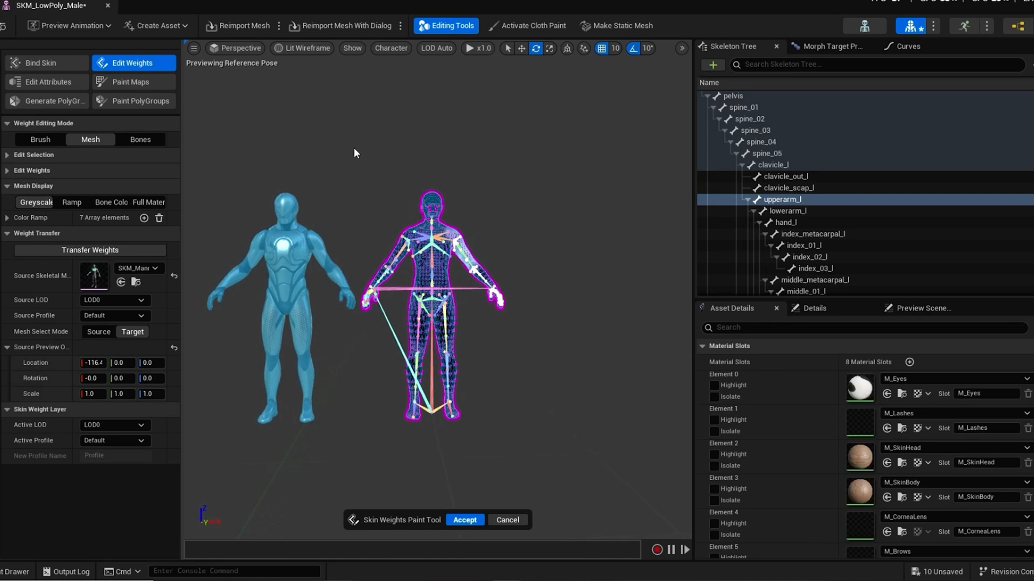
drag(354, 147, 573, 434)
key(f)
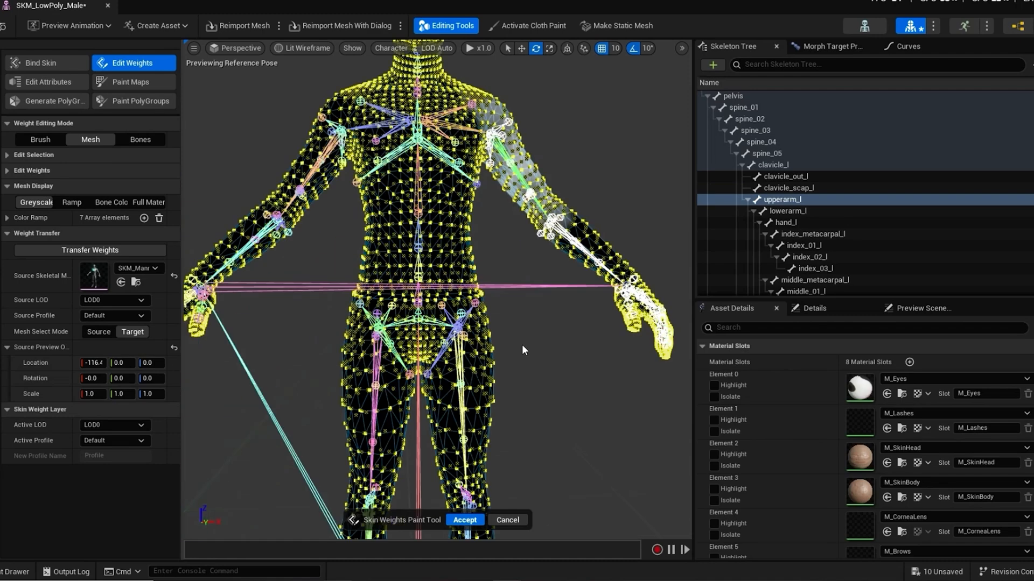
scroll(528, 348, down, 3)
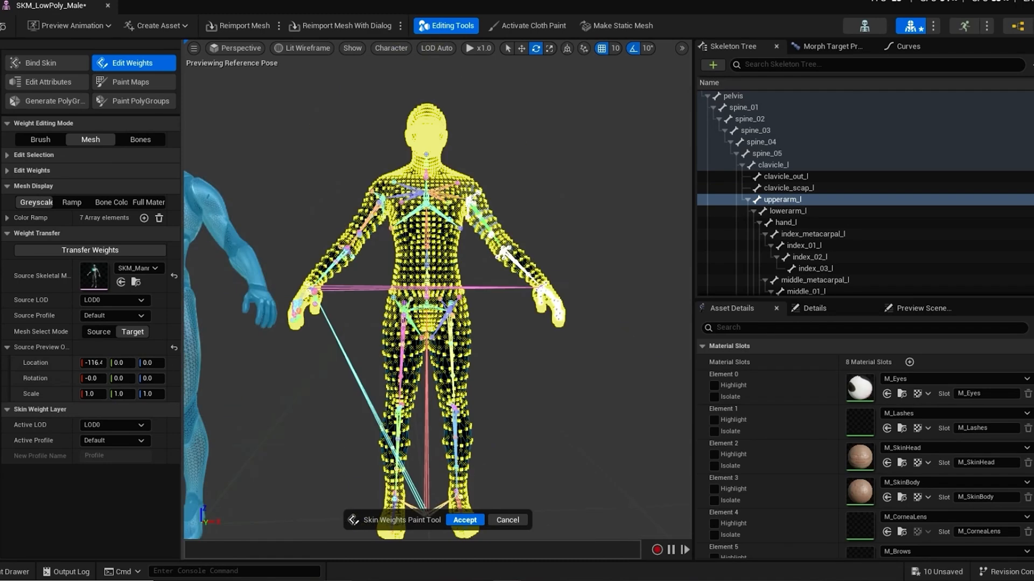
mouse_move(538, 361)
alt+mouse_down()
mouse_move(584, 377)
mouse_move(539, 360)
alt+mouse_up()
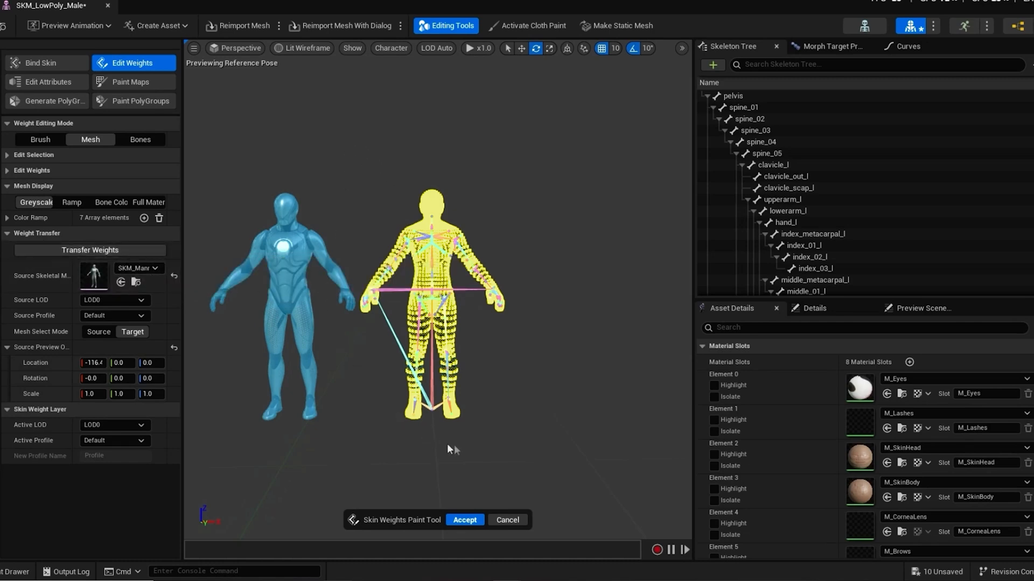
key(f)
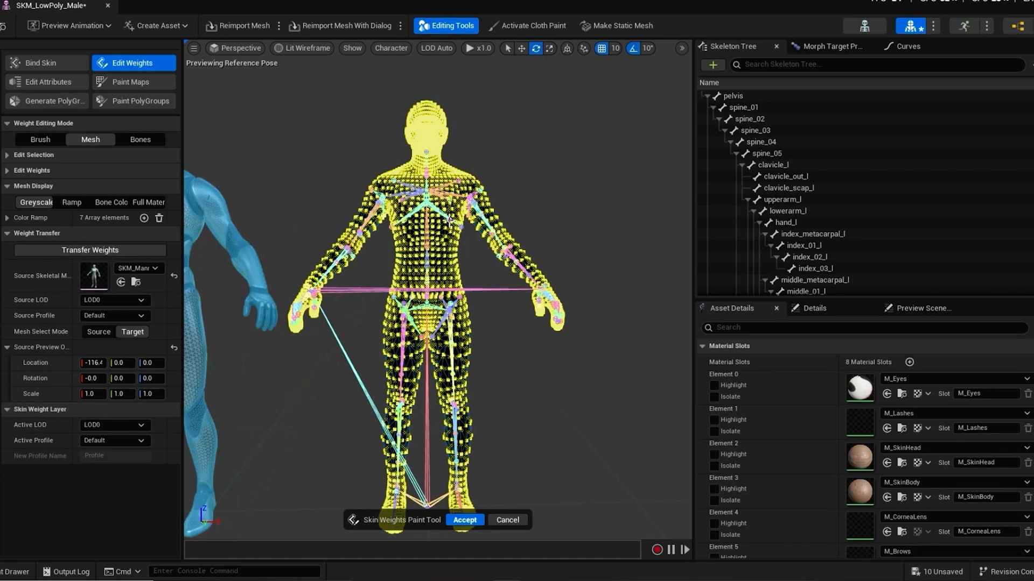
scroll(448, 221, down, 5)
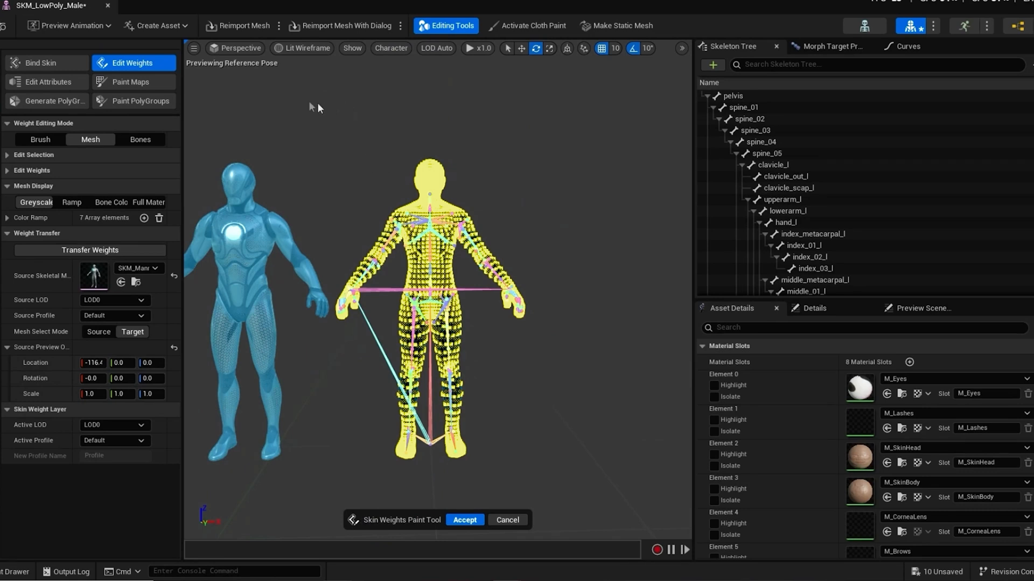
Step: Reselect the whole body's vertices, transfer the SKM_Manny skin weights to them and accept the weight edit
drag(293, 77, 603, 484)
click(77, 249)
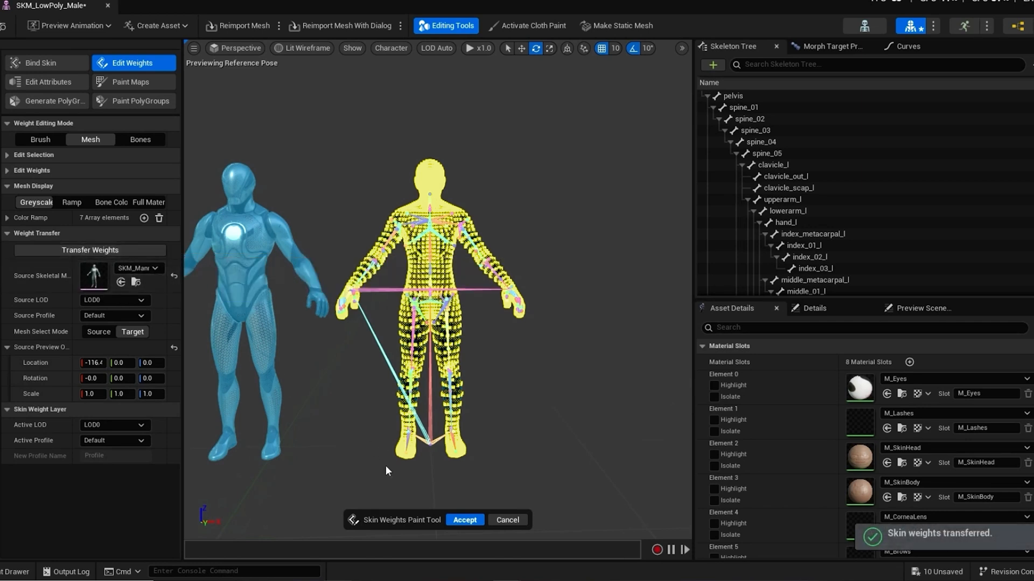
click(464, 520)
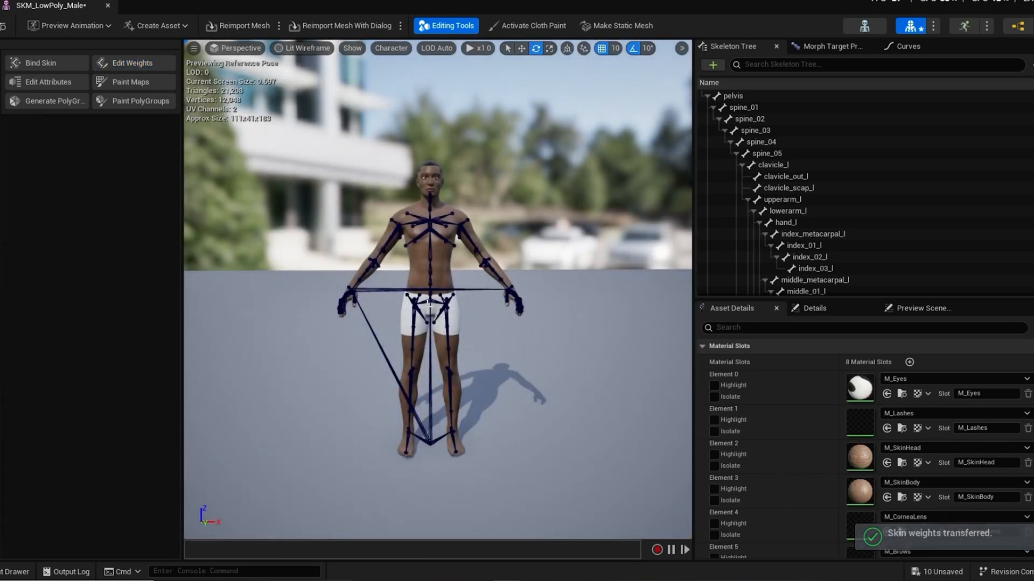
Step: Rotate the upperarm_l bone to test the arm's deformation with the transferred weights, and undo the bone rotation
scroll(451, 209, up, 3)
scroll(451, 210, up, 3)
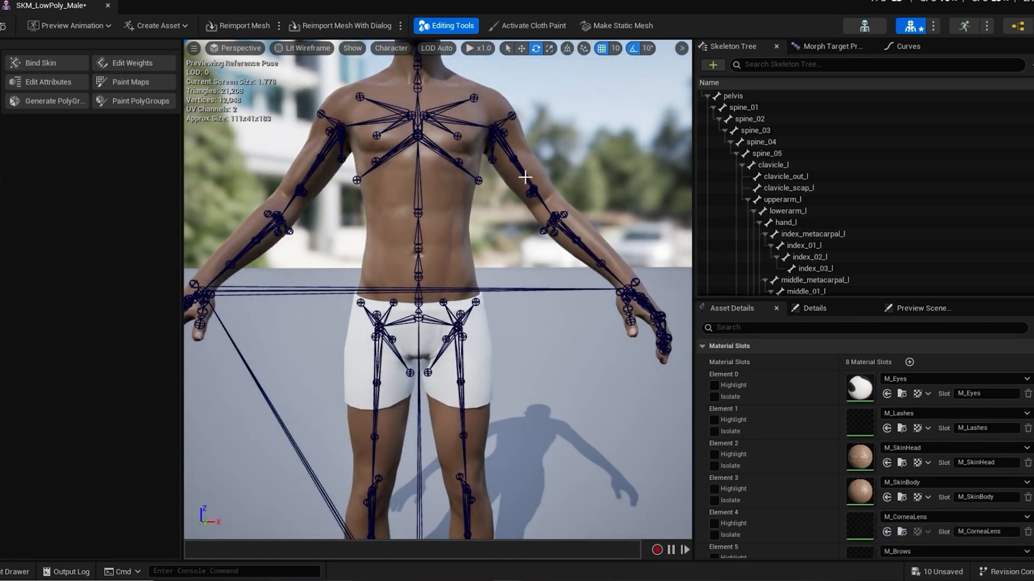
click(489, 233)
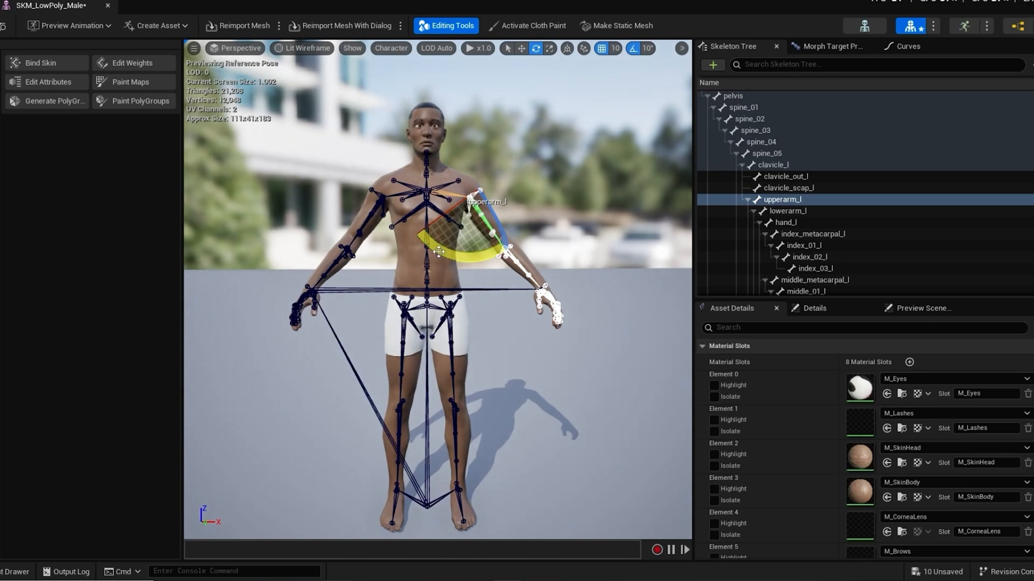
drag(439, 249, 463, 287)
key(ctrl+z)
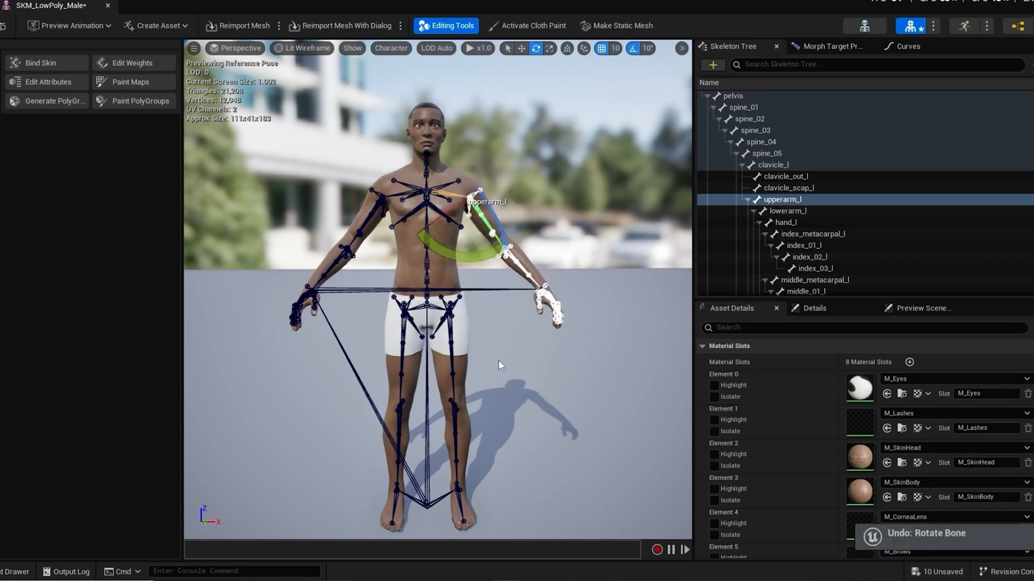
scroll(496, 360, down, 3)
scroll(495, 359, up, 3)
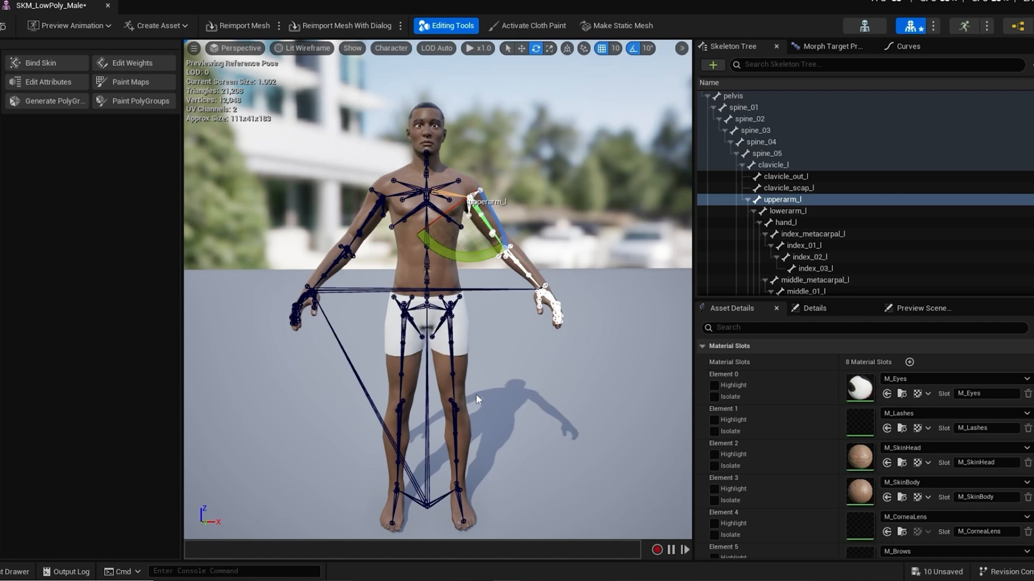
Step: Switch to the skeleton's animations and preview MM_T_Pose and MM_Run_Fwd
click(964, 24)
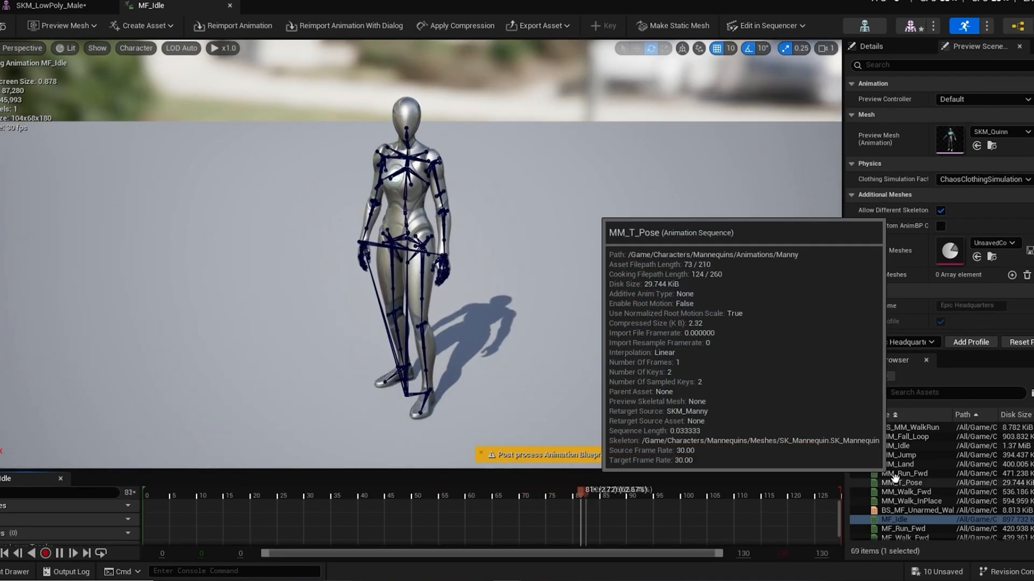
click(899, 481)
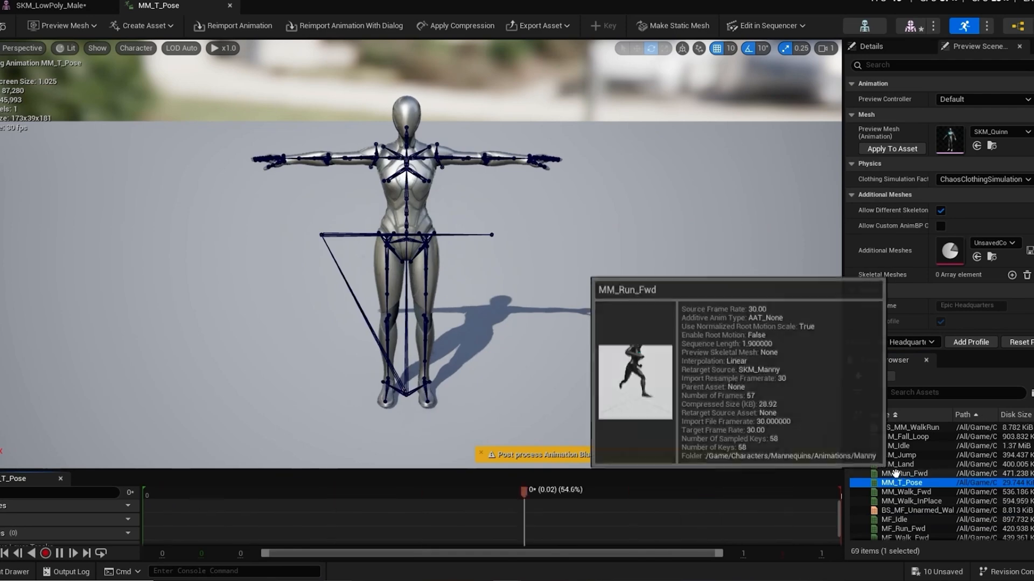
click(895, 474)
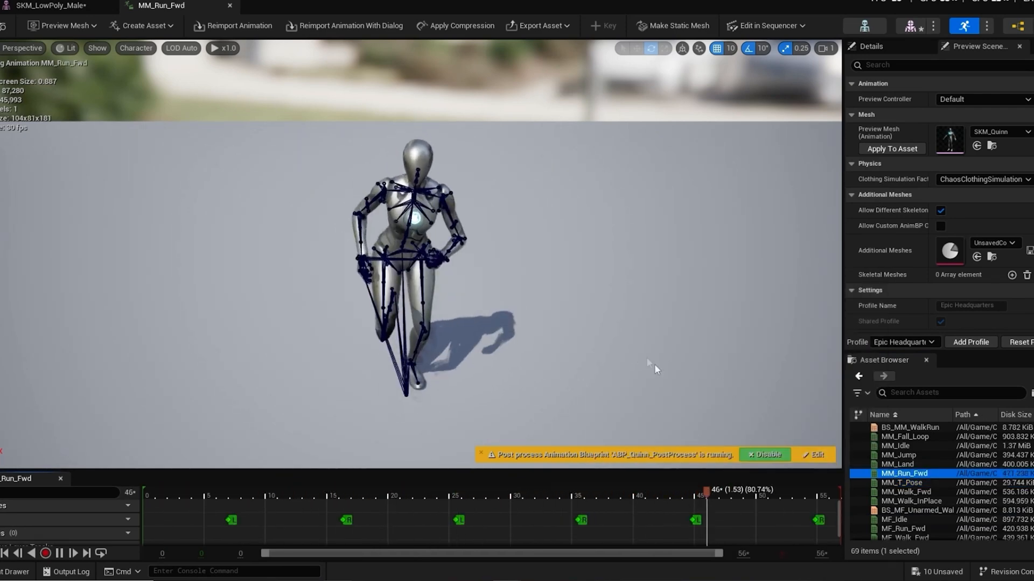
Step: Set the MM_Run_Fwd animation's preview mesh to SKM_LowPoly_Male, inspect the run cycle on it and pause playback
alt+drag(654, 364, 654, 308)
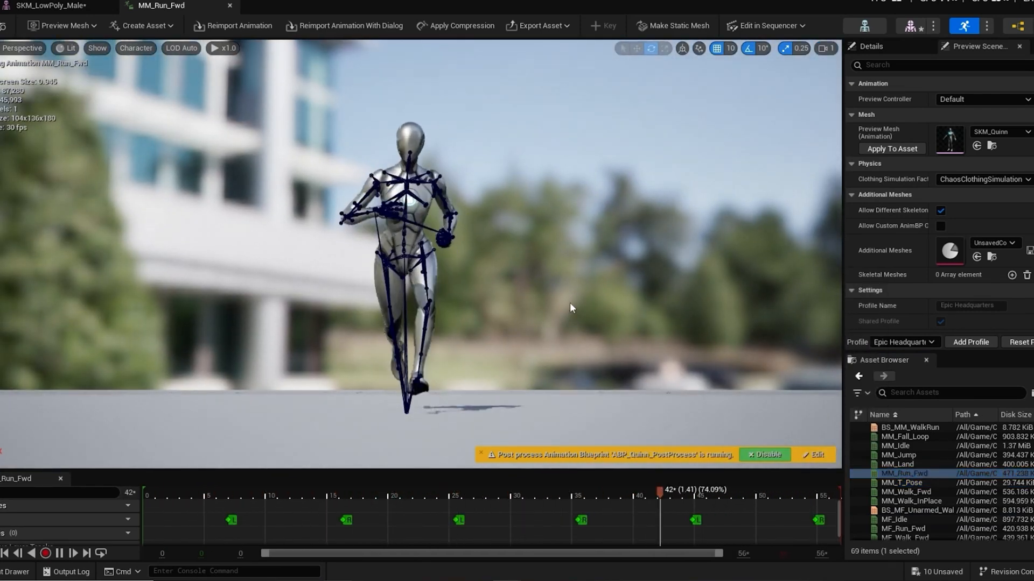
click(1001, 133)
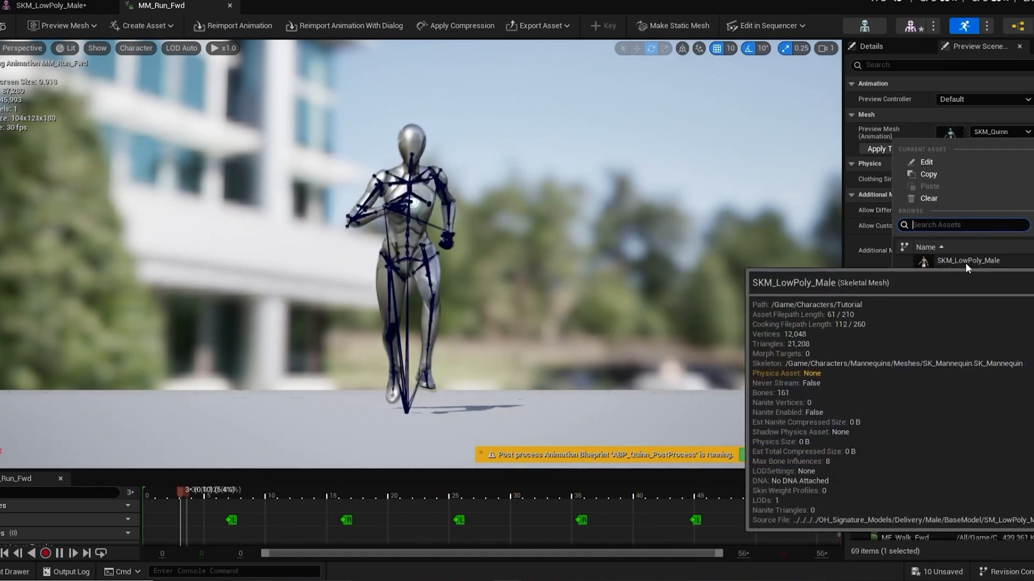
click(965, 262)
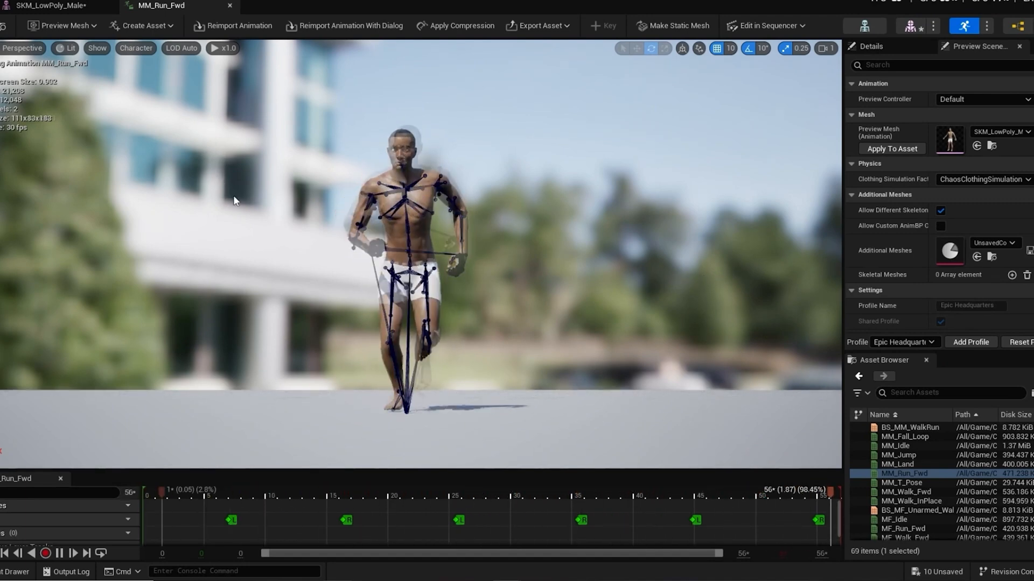
alt+drag(241, 240, 216, 270)
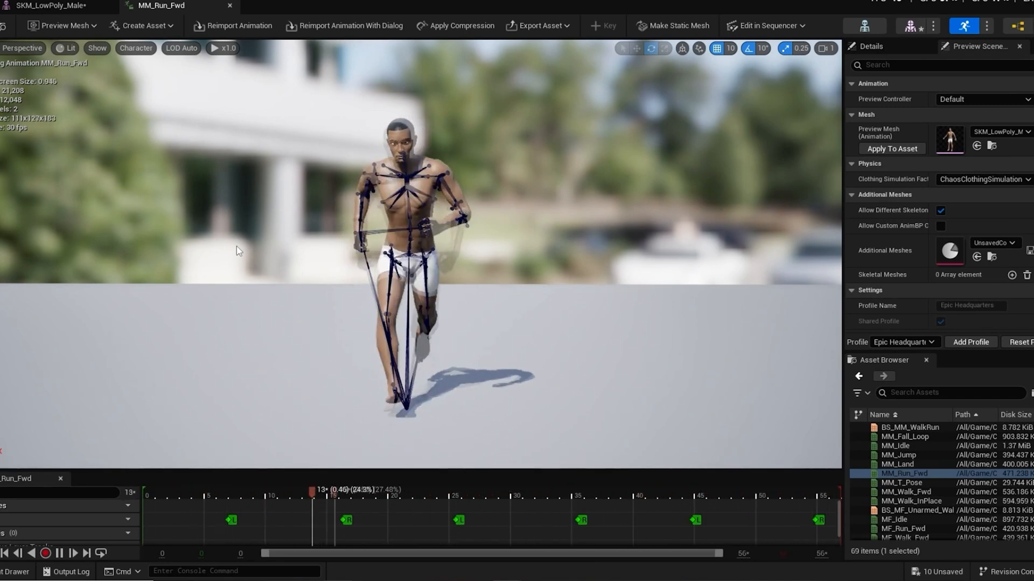
click(59, 553)
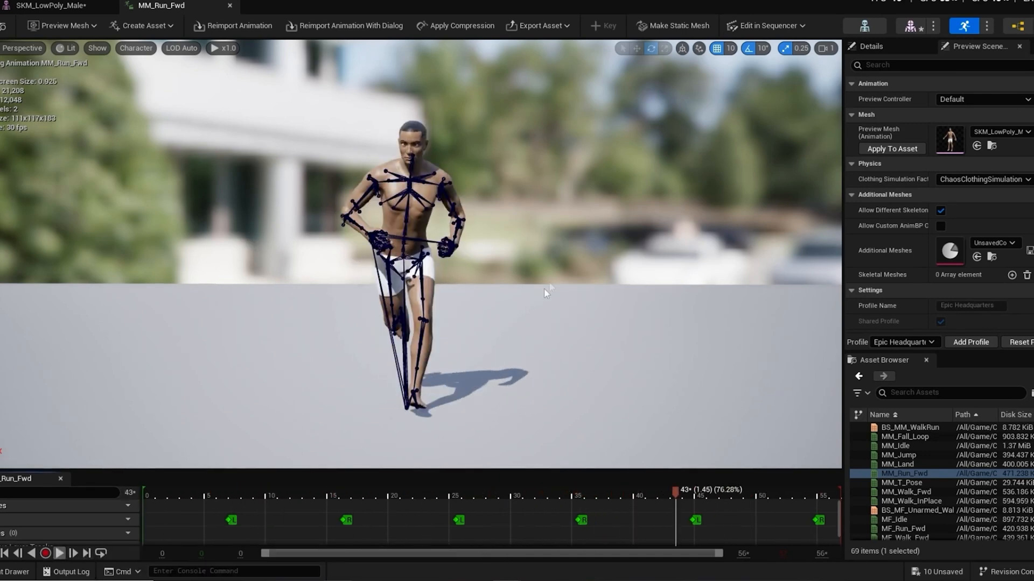
Step: Return from the animation to the SKM_LowPoly_Male skeletal mesh, inspect the body in its reference pose and save the asset
click(865, 26)
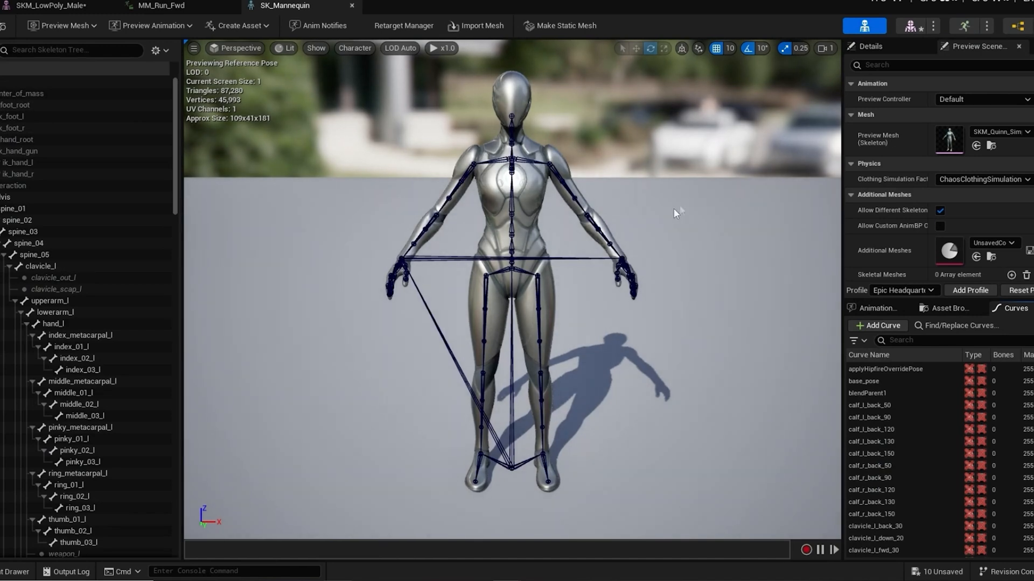
click(909, 26)
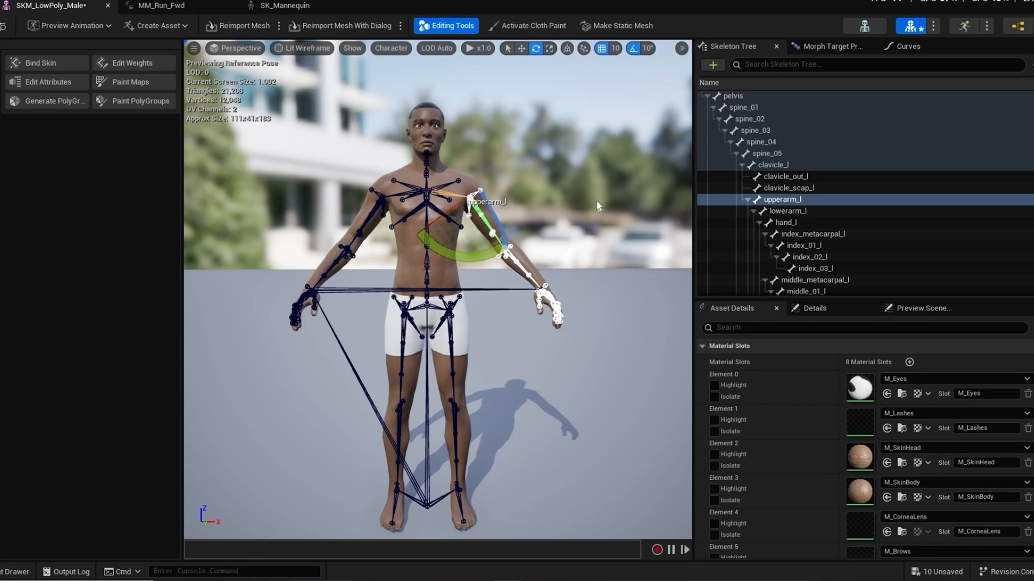
scroll(594, 214, down, 3)
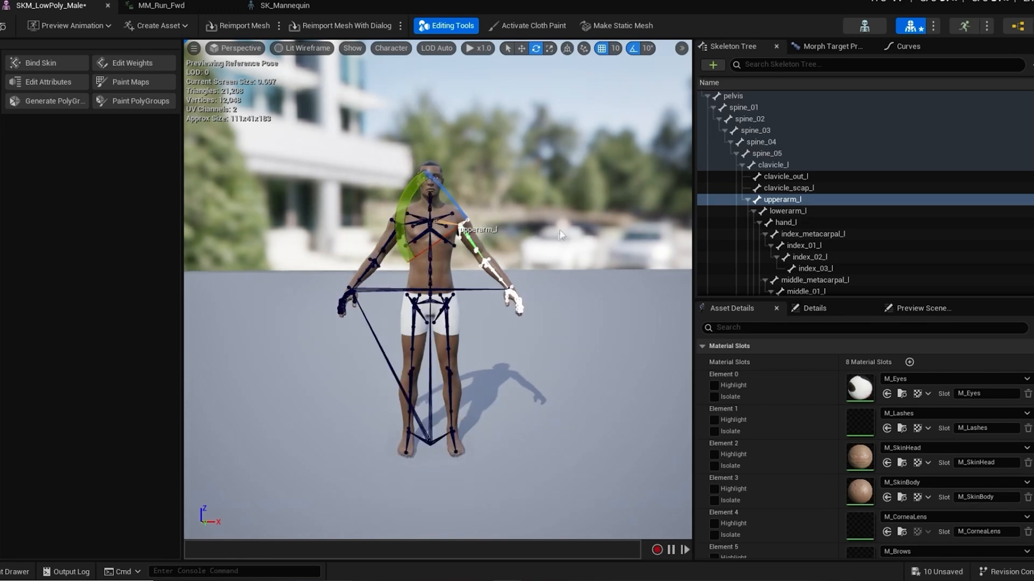
scroll(555, 232, up, 3)
mouse_move(559, 205)
alt+mouse_down()
mouse_move(559, 222)
mouse_move(584, 226)
mouse_move(589, 261)
mouse_move(605, 242)
mouse_move(573, 218)
mouse_move(563, 231)
mouse_move(572, 232)
mouse_move(556, 220)
alt+mouse_up()
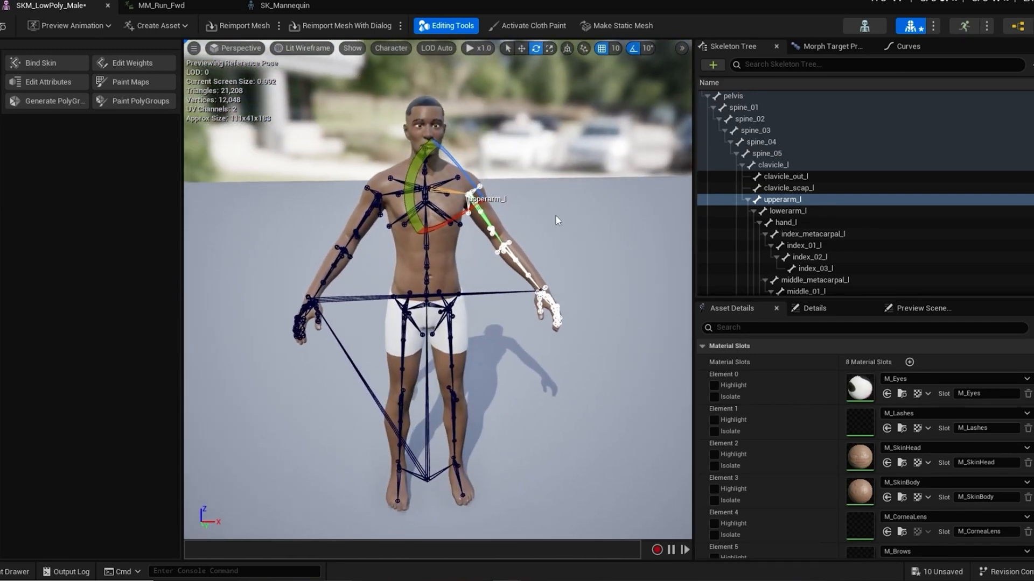
click(3, 25)
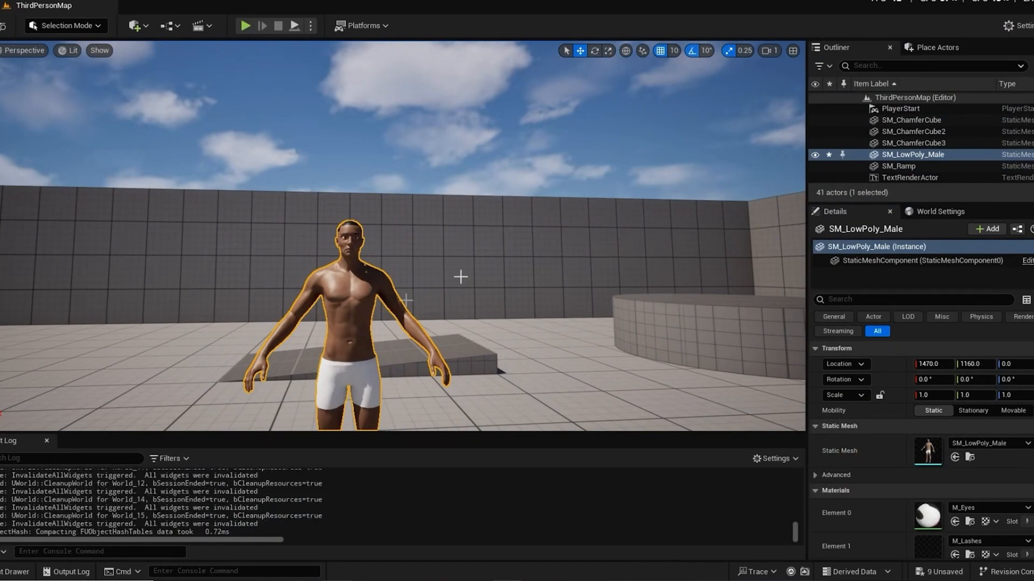
Step: Open the project's content and save all remaining unsaved assets
click(2, 574)
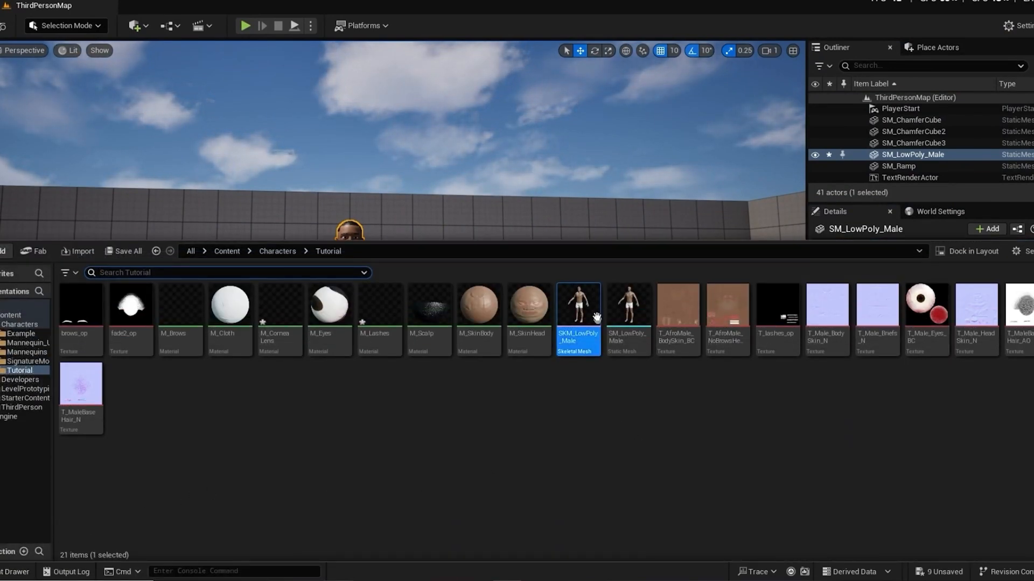
click(131, 250)
click(604, 418)
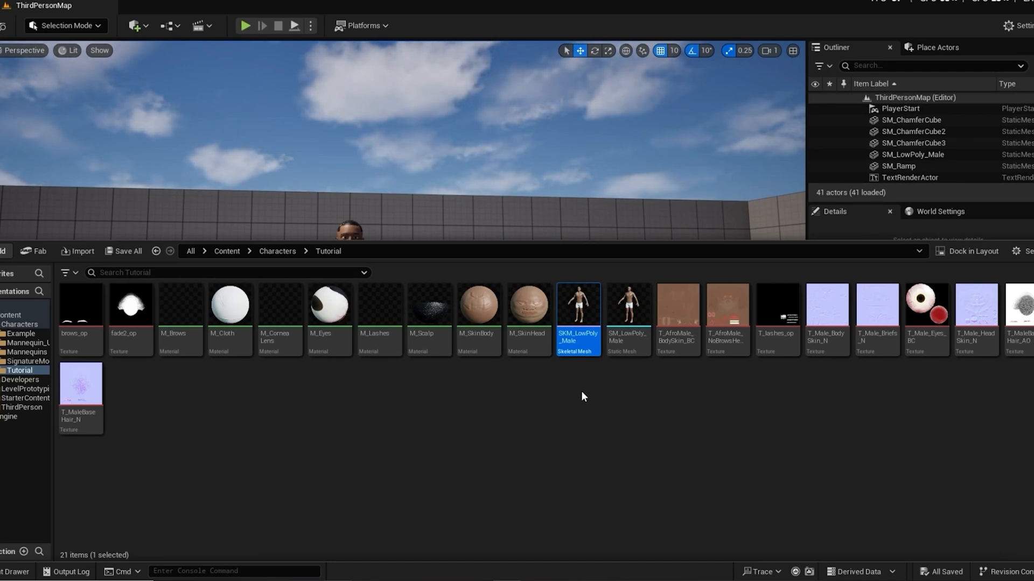
Step: Create a Modular Rig from the SKM_LowPoly_Male skeletal mesh in the Tutorial folder and open the rig for editing
mouse_move(578, 312)
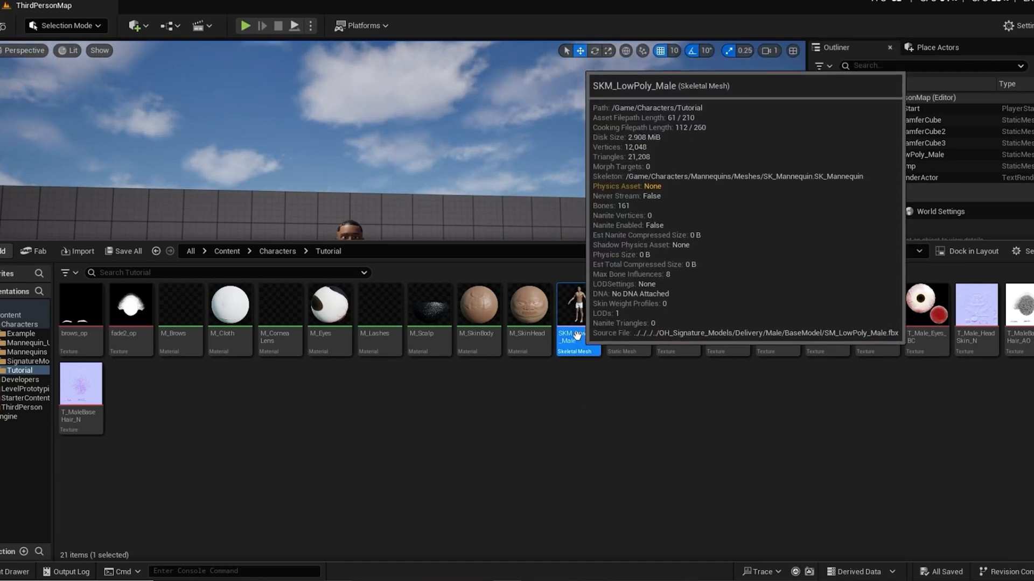
right_click(575, 323)
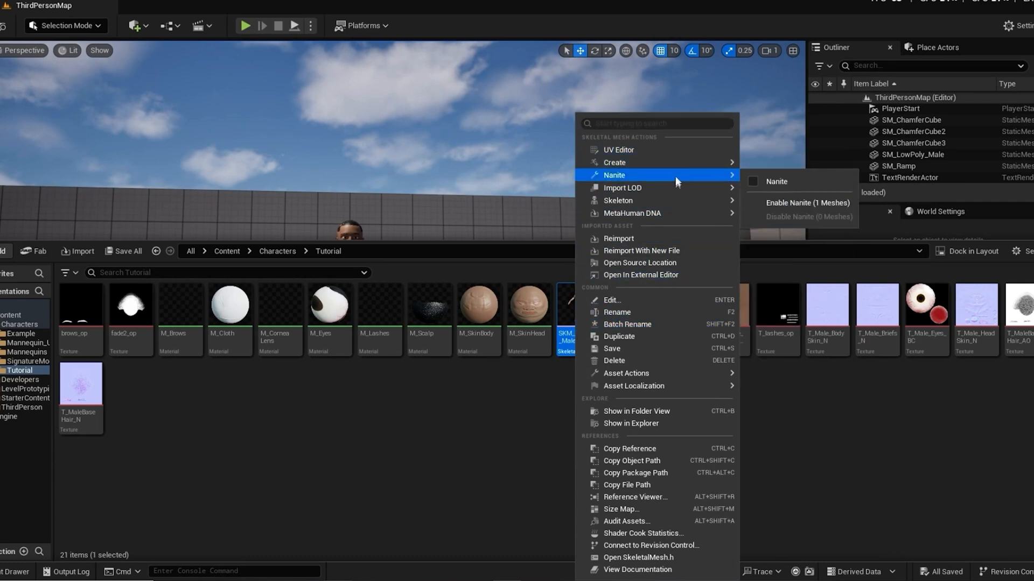
mouse_move(676, 198)
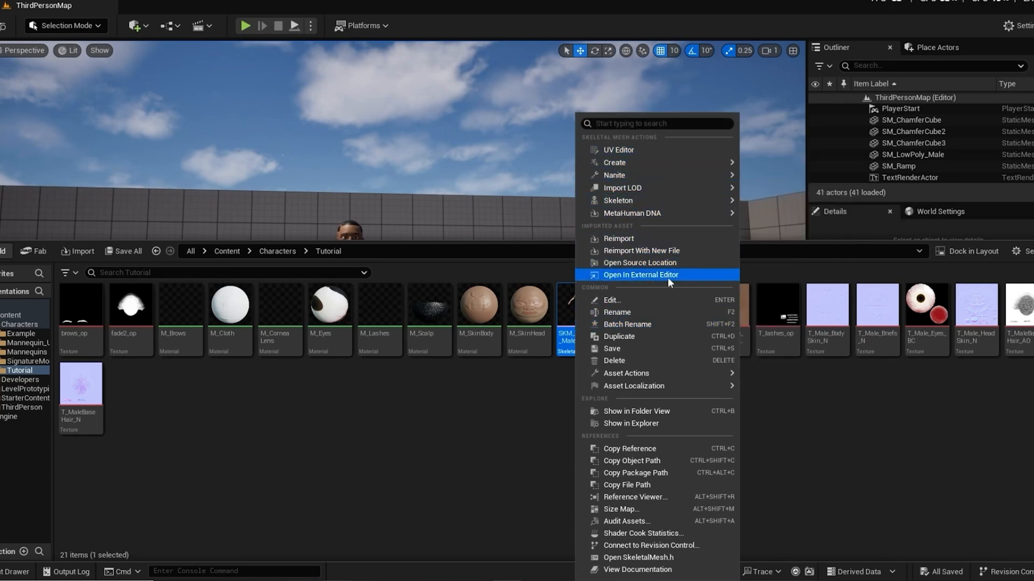
mouse_move(658, 171)
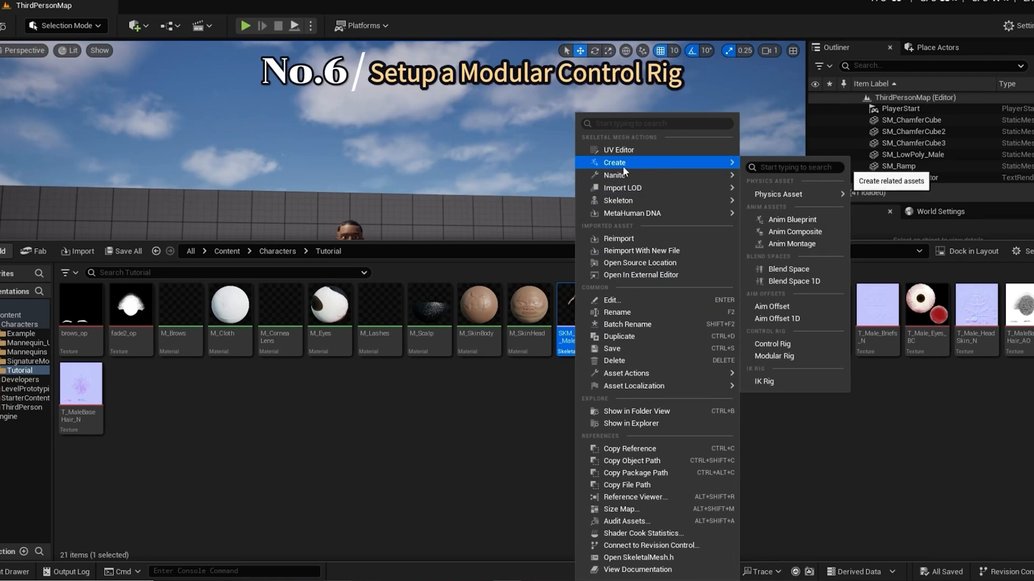
click(773, 356)
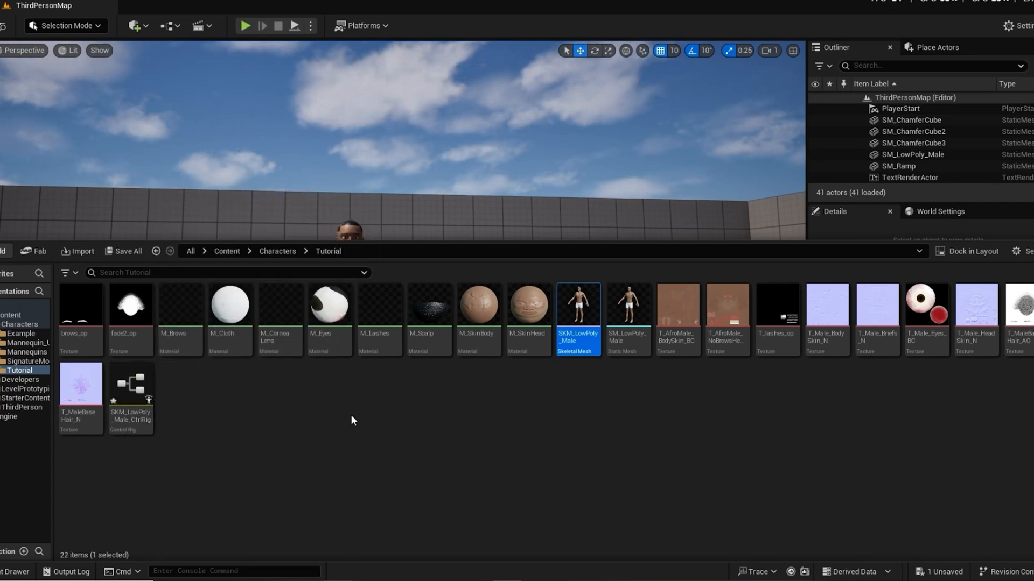
click(132, 395)
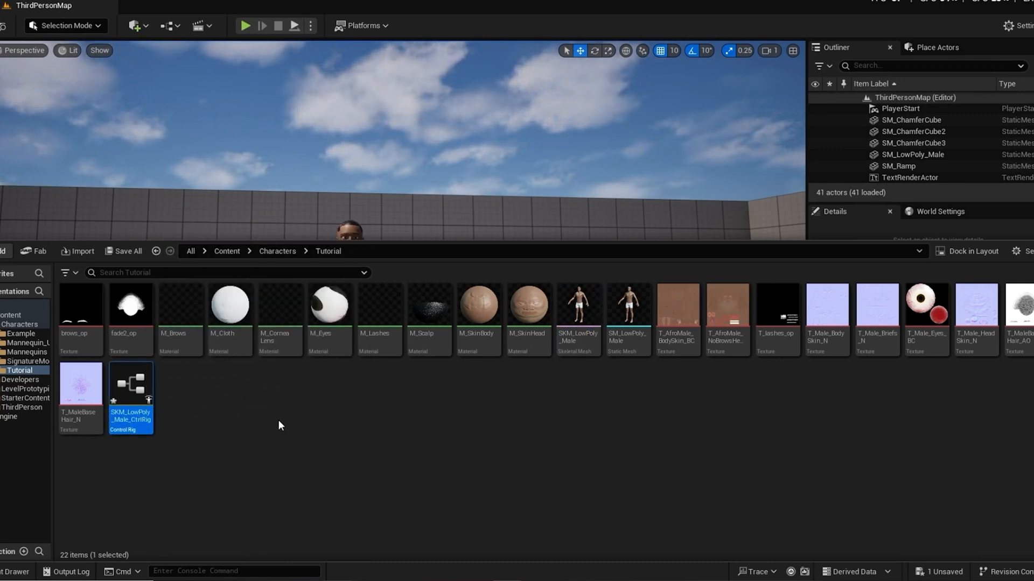
mouse_move(132, 389)
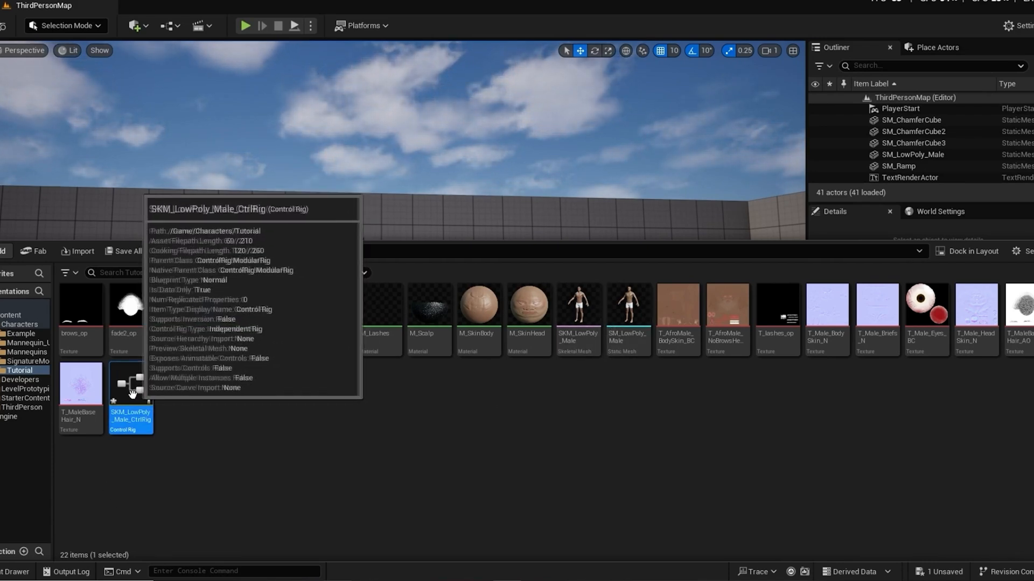
double_click(132, 394)
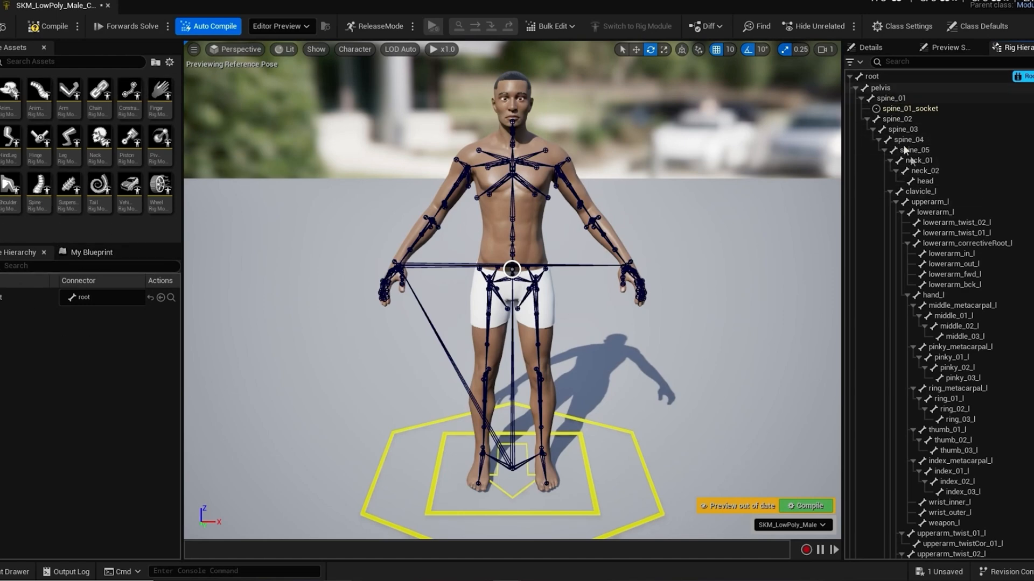
Step: Review the rig hierarchy, rotate global_ctrl to test the root module, and undo the rotation
scroll(937, 423, down, 10)
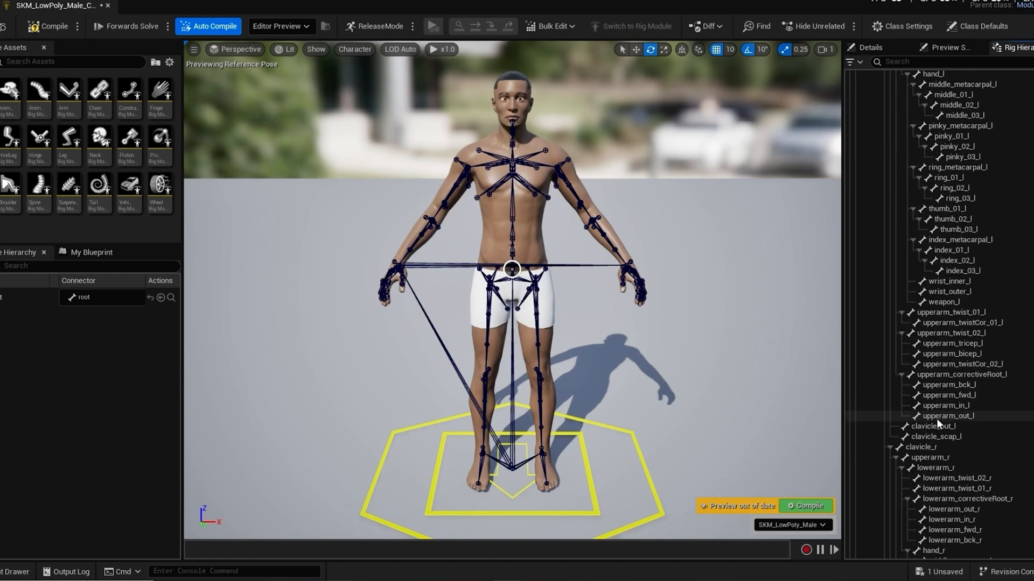
scroll(936, 416, down, 10)
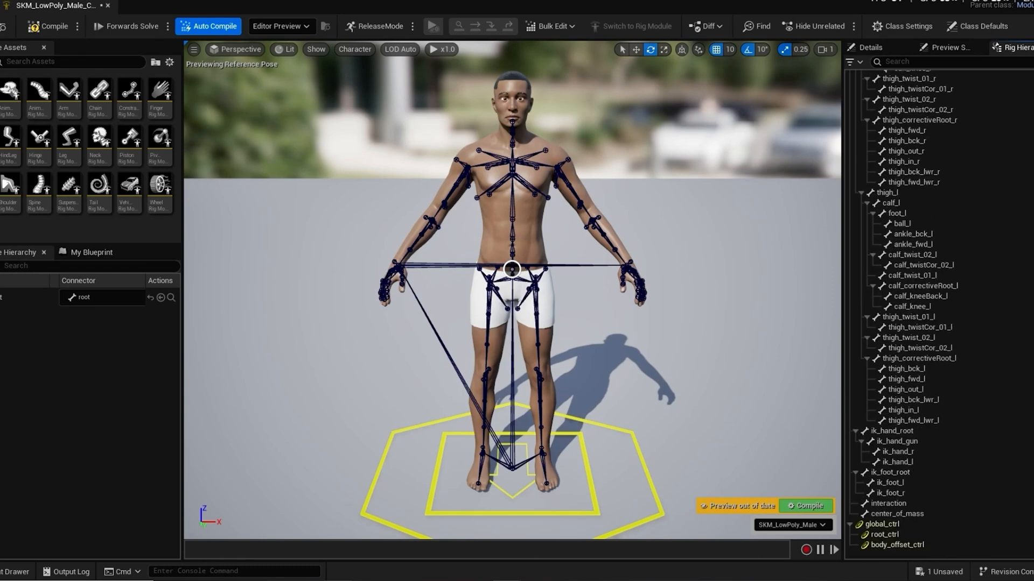
scroll(891, 106, up, 20)
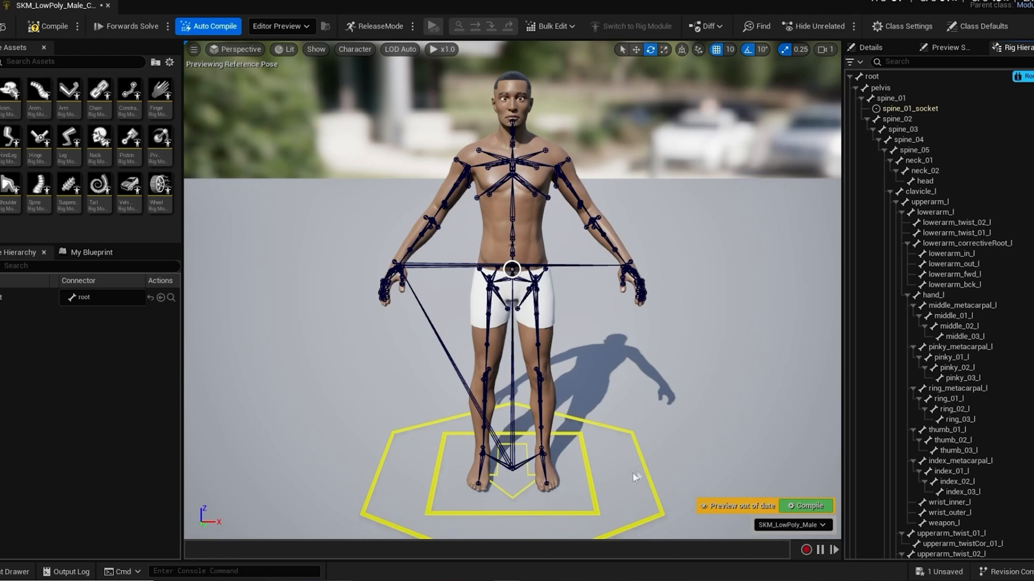
click(639, 454)
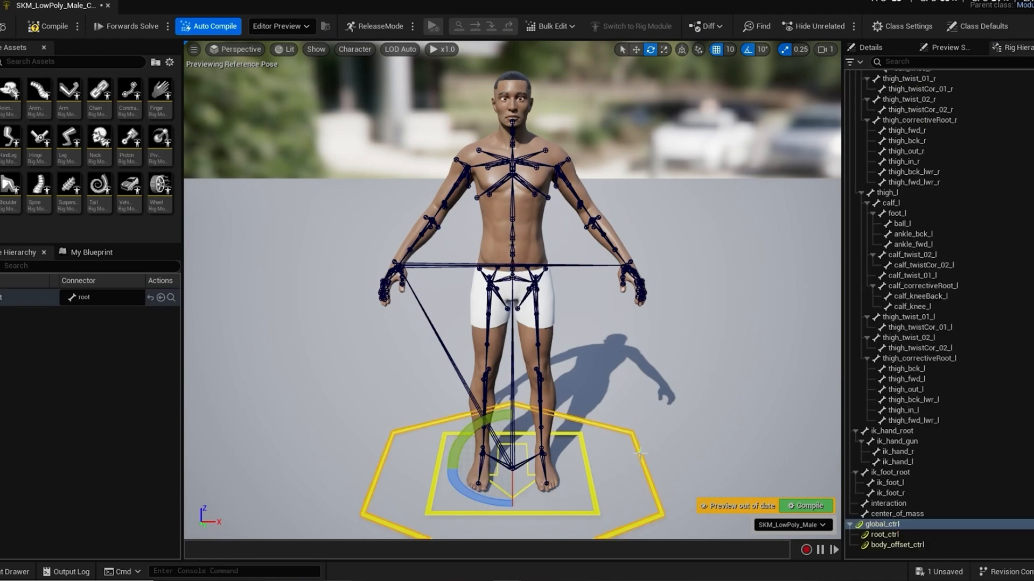
drag(476, 501, 584, 466)
key(ctrl+z)
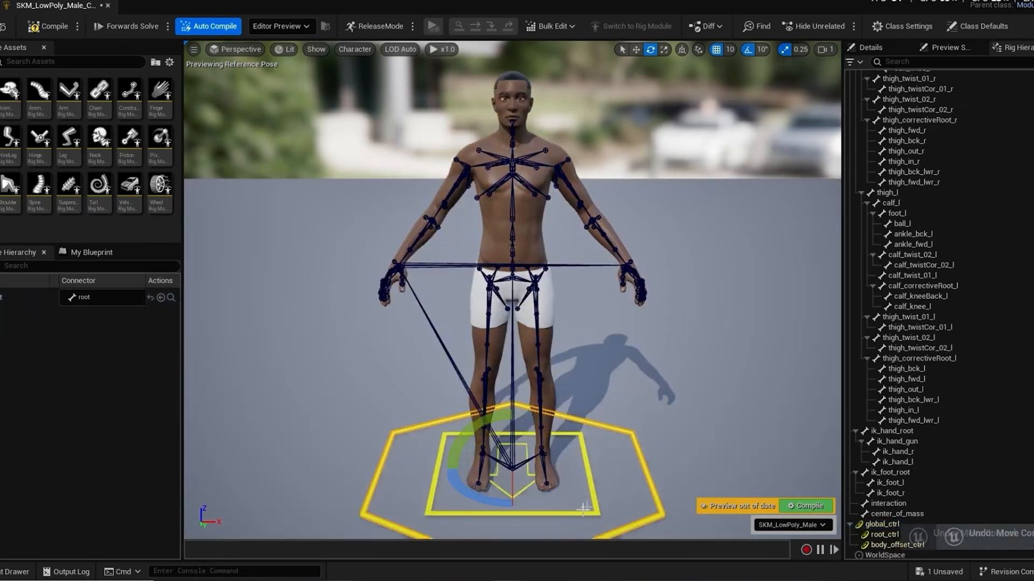
Step: Scale global_ctrl down to test how the character follows, undo the scaling and deselect the control
scroll(913, 508, down, 1)
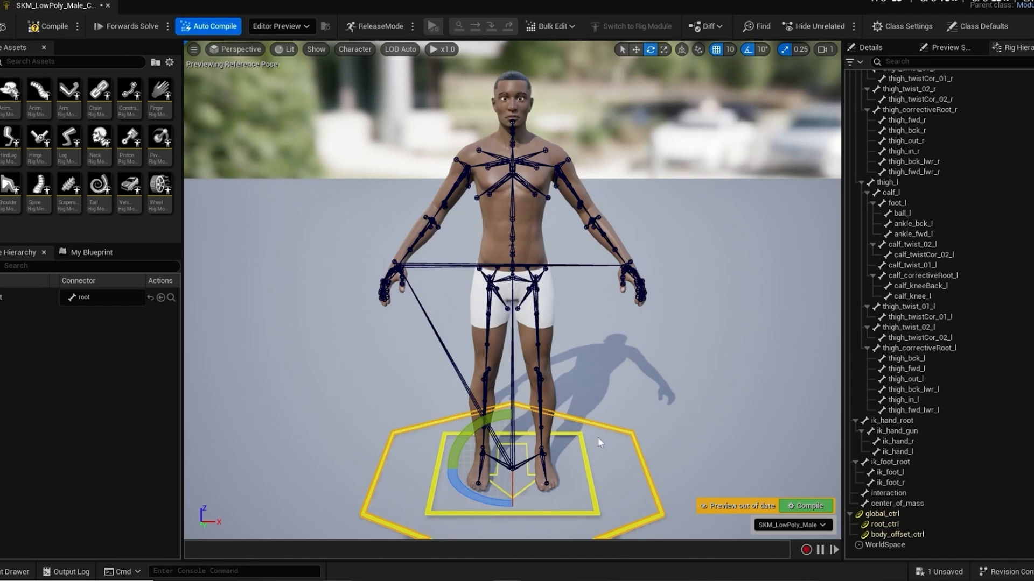
key(r)
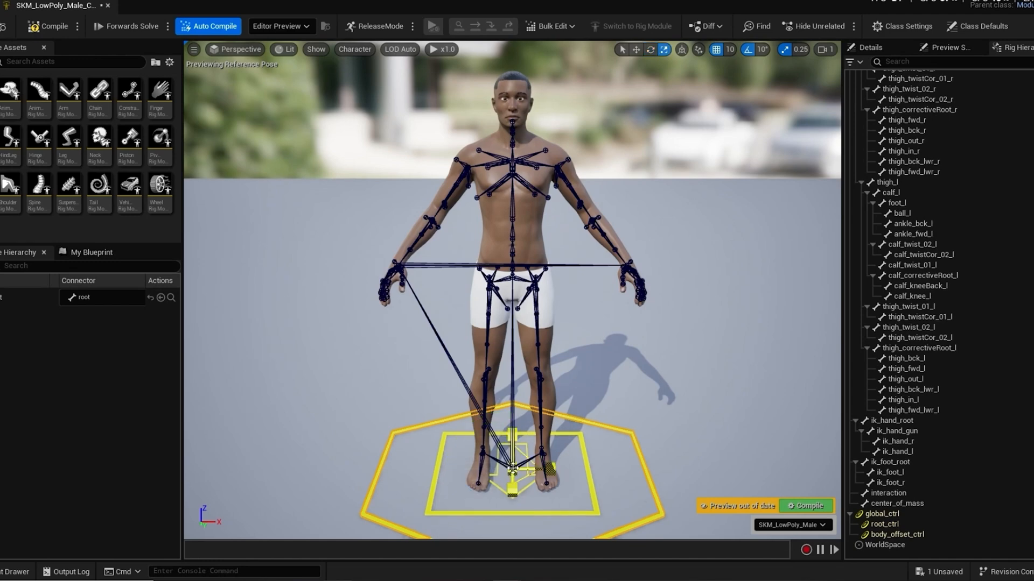
scroll(491, 475, up, 5)
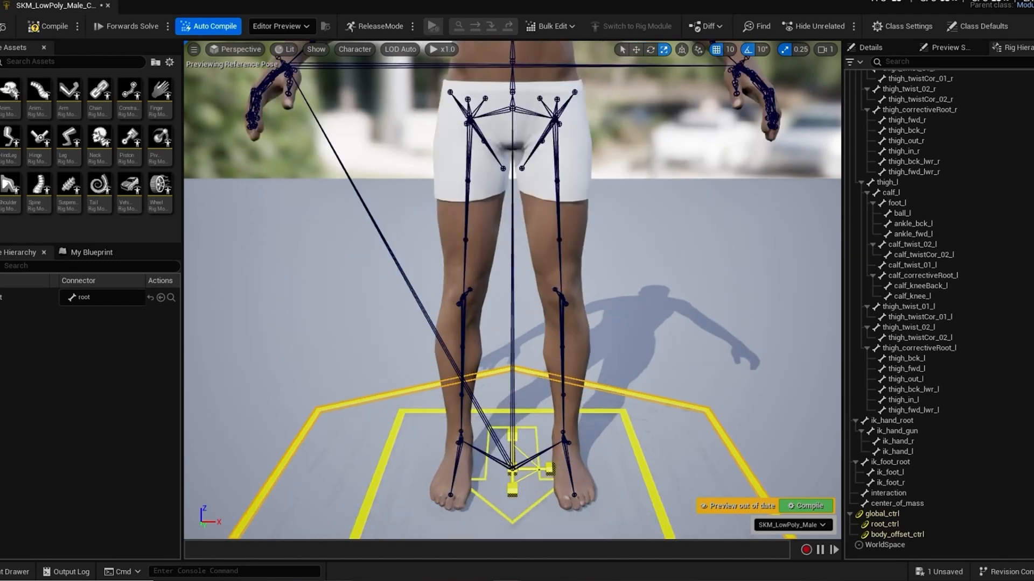
scroll(491, 475, down, 6)
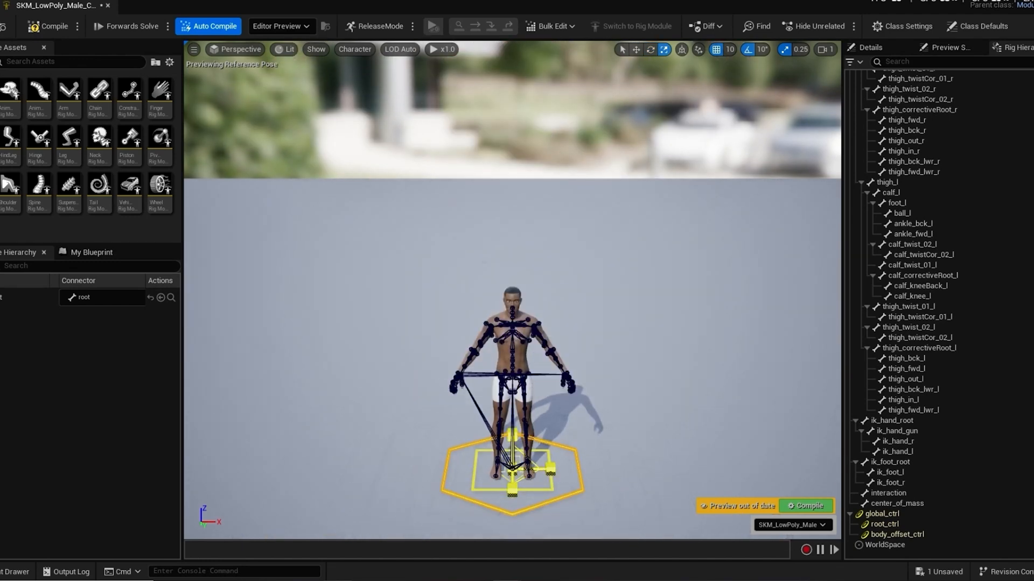
key(w)
key(ctrl+z)
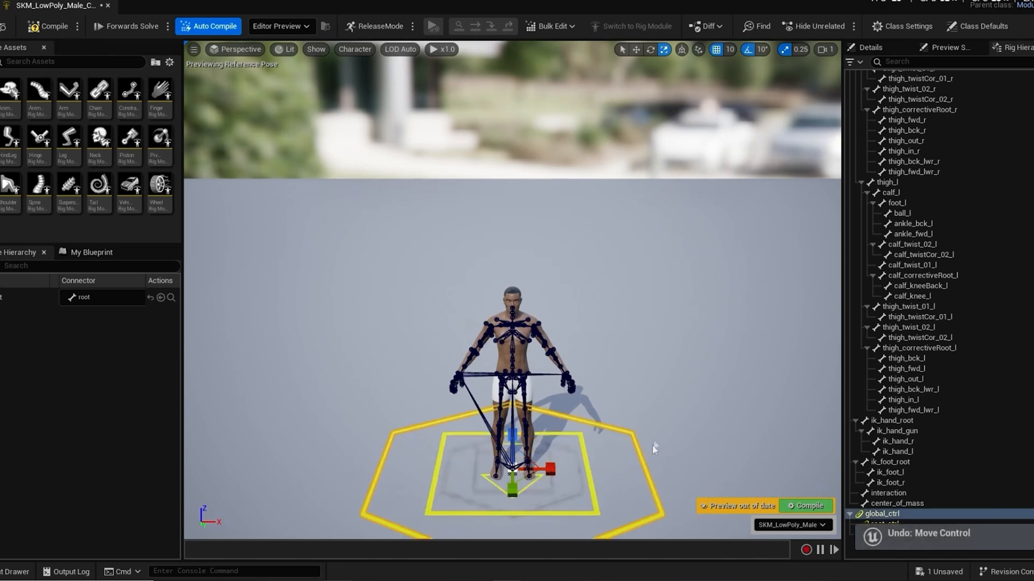
key(ctrl+z)
scroll(656, 386, down, 3)
scroll(656, 387, up, 3)
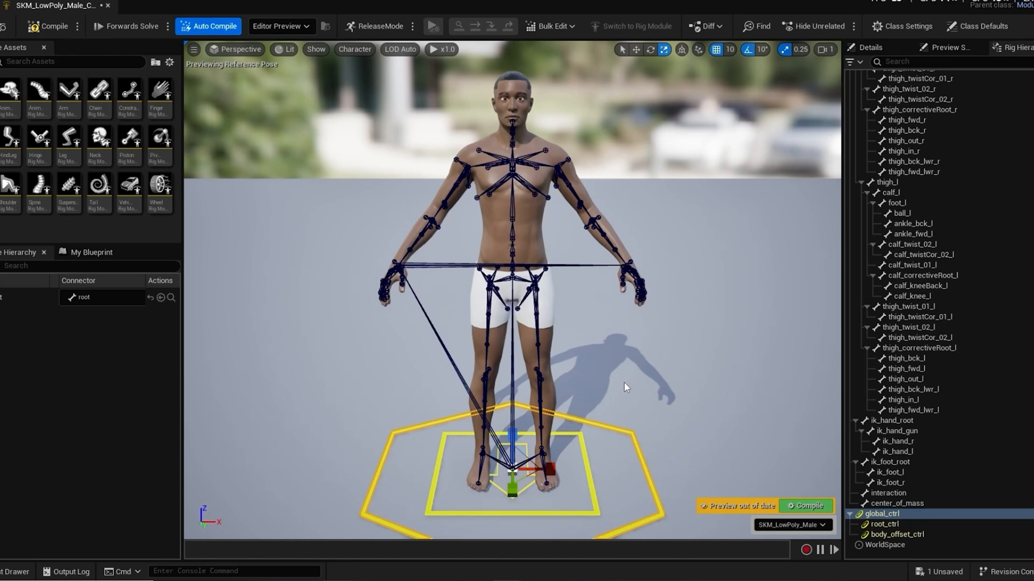
click(682, 210)
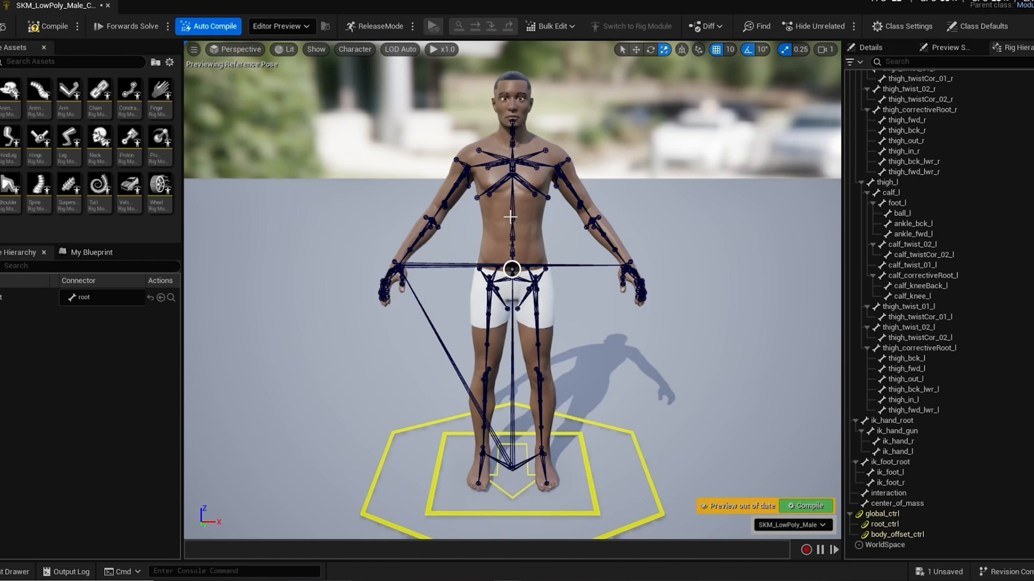
Step: Add the Spine rig module to the spine_01_socket at the character's pelvis
click(510, 217)
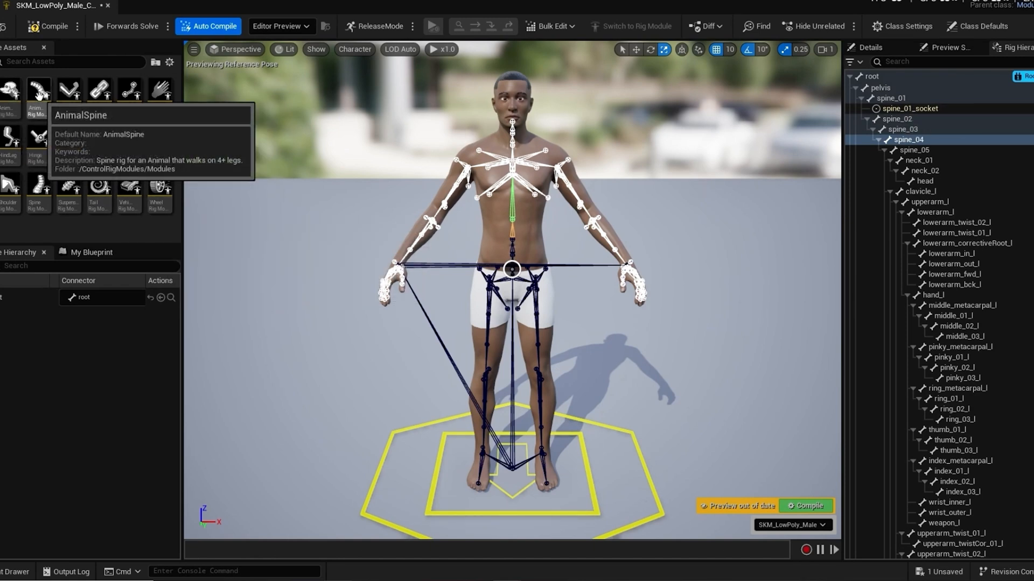
click(39, 186)
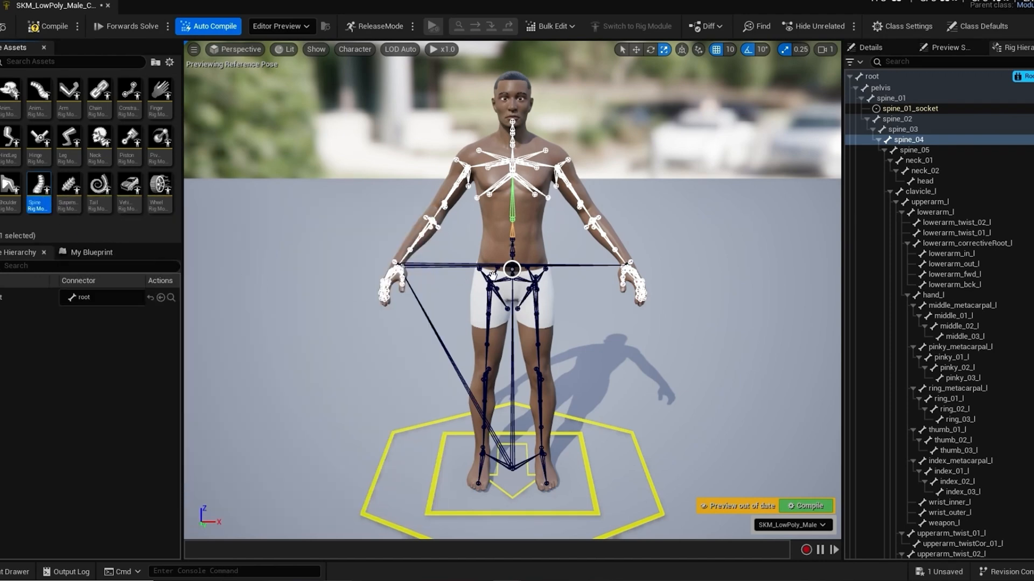
drag(512, 269, 512, 269)
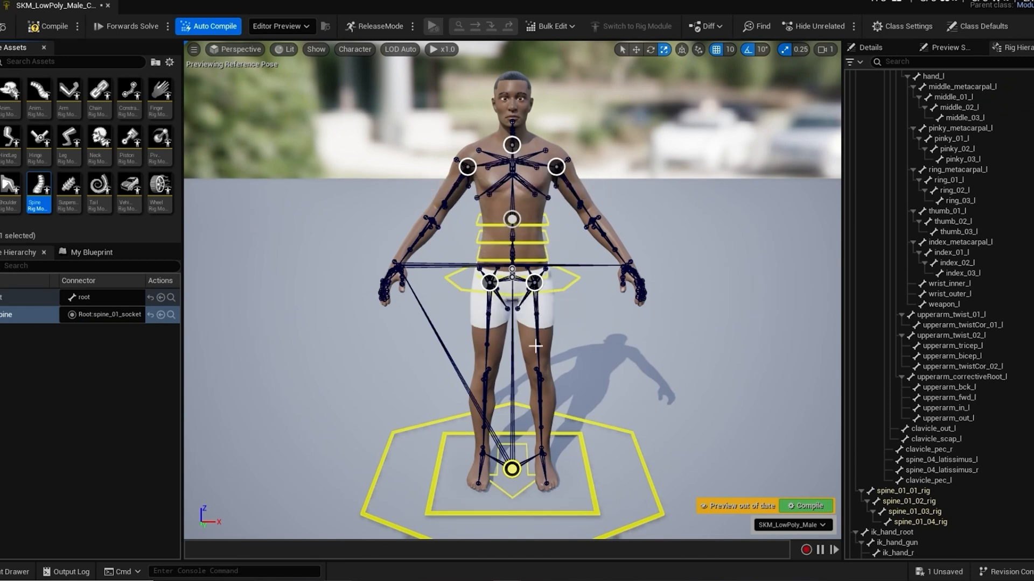
scroll(939, 356, up, 5)
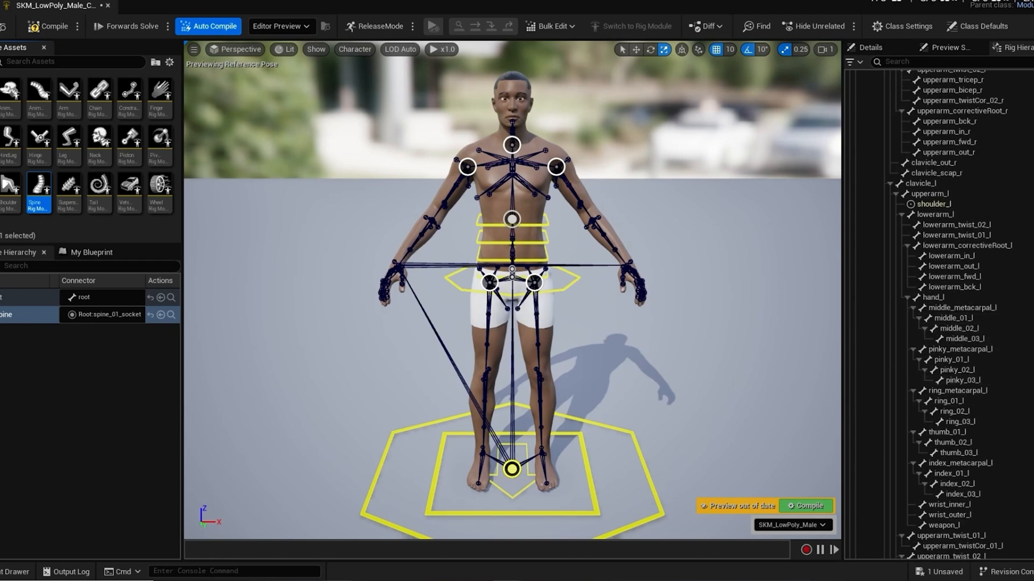
Step: Attach the Neck rig module to the neck_socket at the base of the character's neck
scroll(939, 356, up, 15)
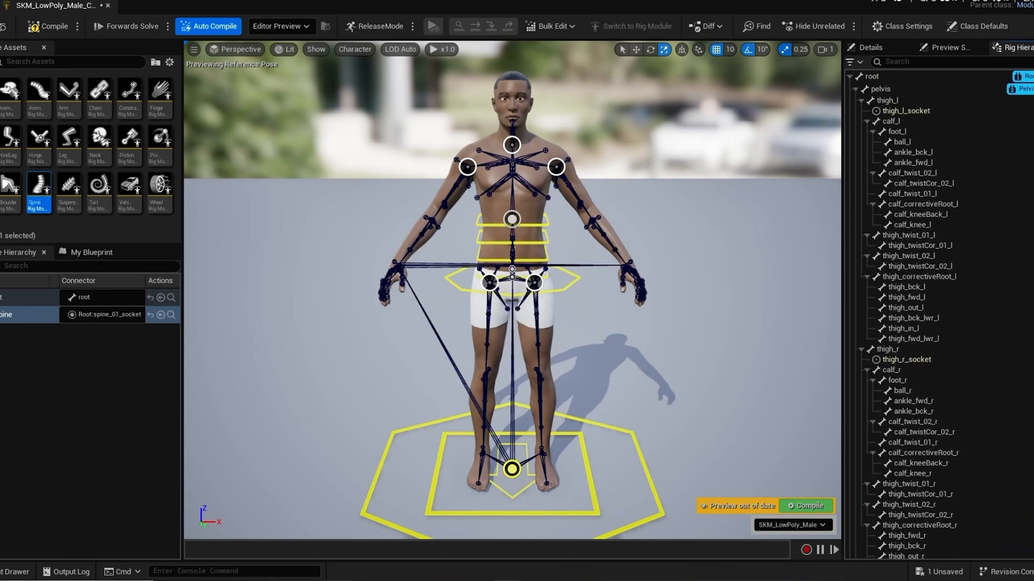
scroll(930, 305, down, 2)
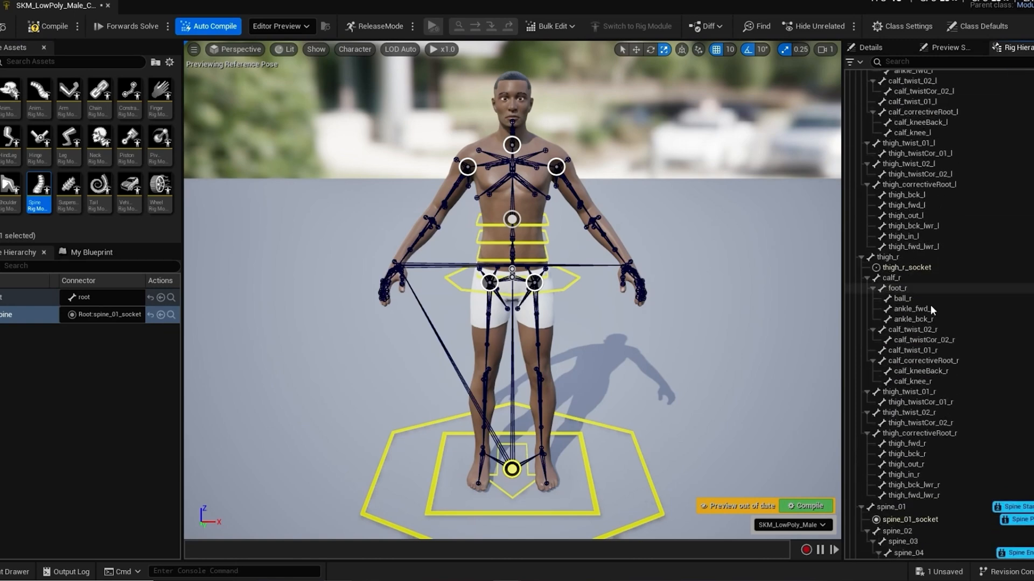
scroll(930, 305, down, 5)
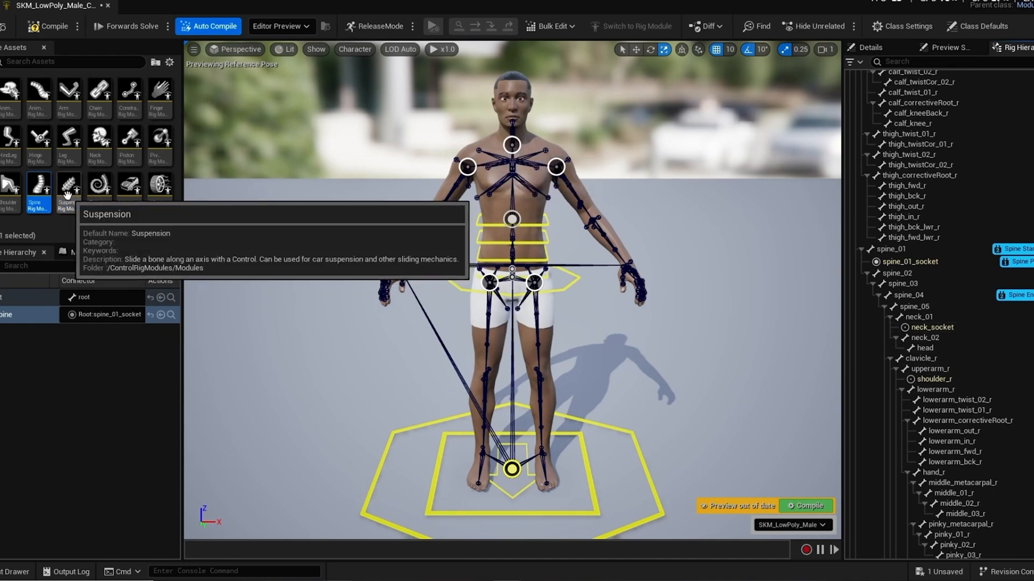
click(99, 143)
drag(99, 143, 184, 155)
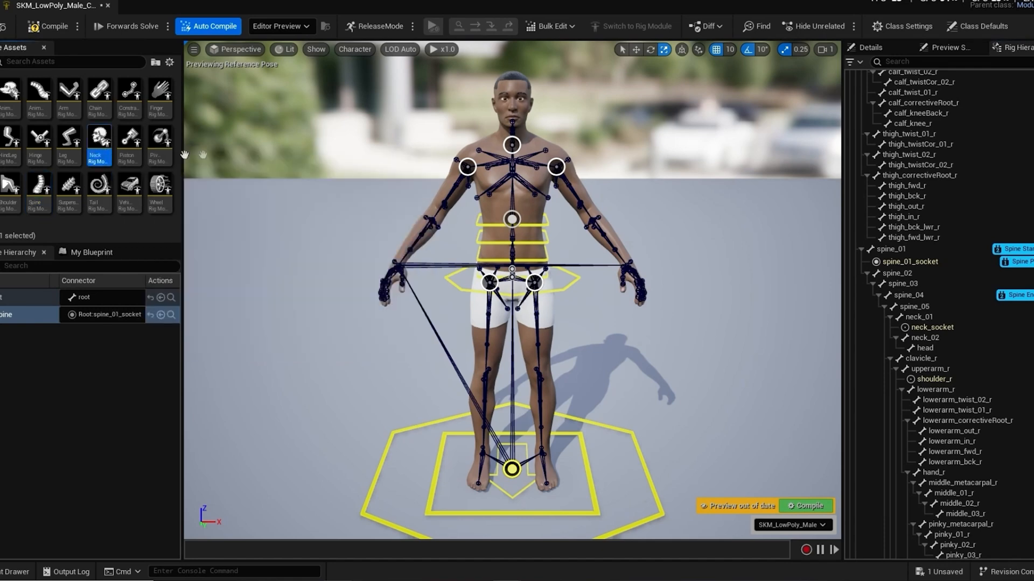
drag(512, 144, 512, 144)
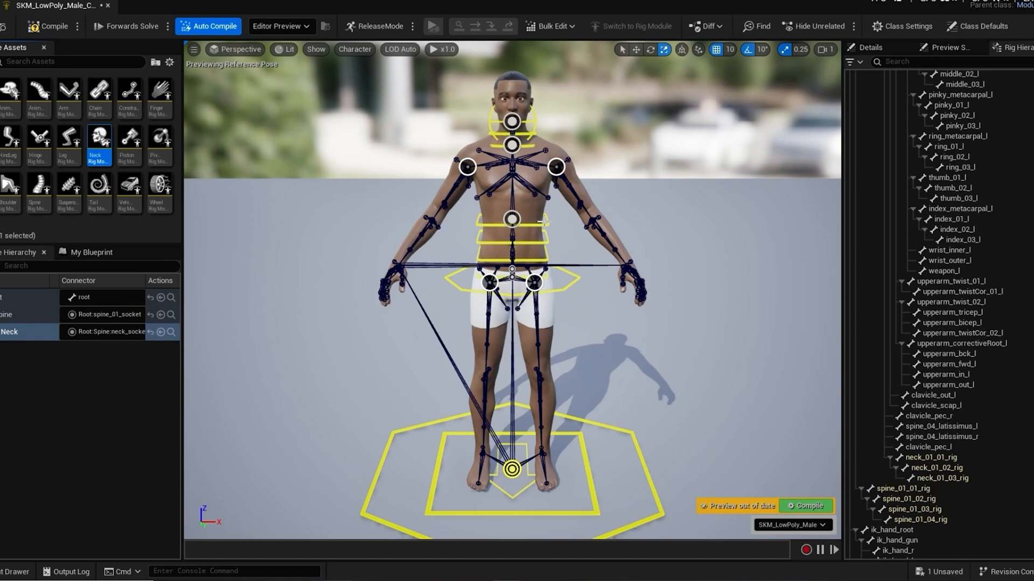
Step: Rotate spine_04_ctrl sideways to test how the upper body and neck follow, and undo the rotation
scroll(544, 223, up, 3)
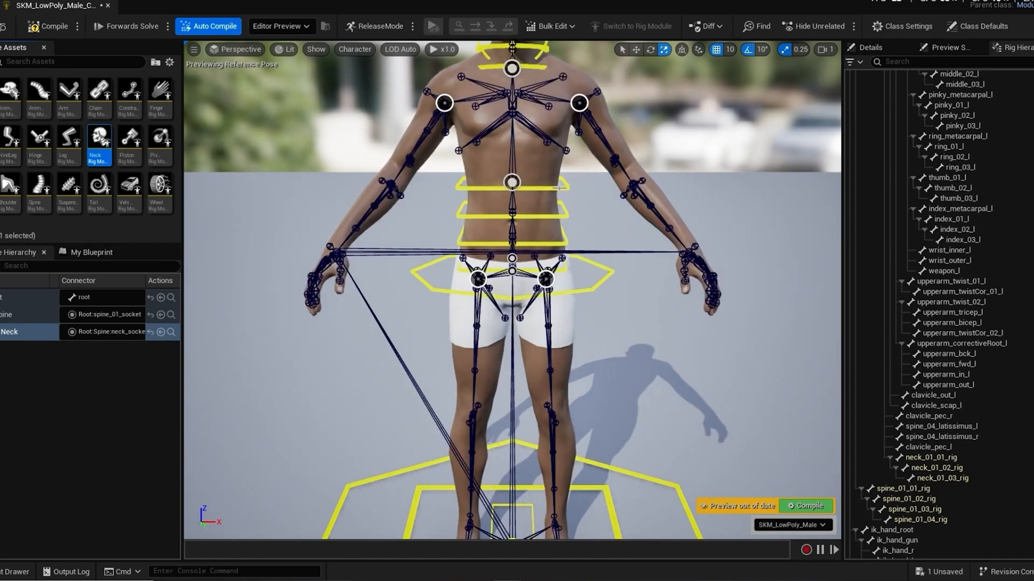
click(559, 187)
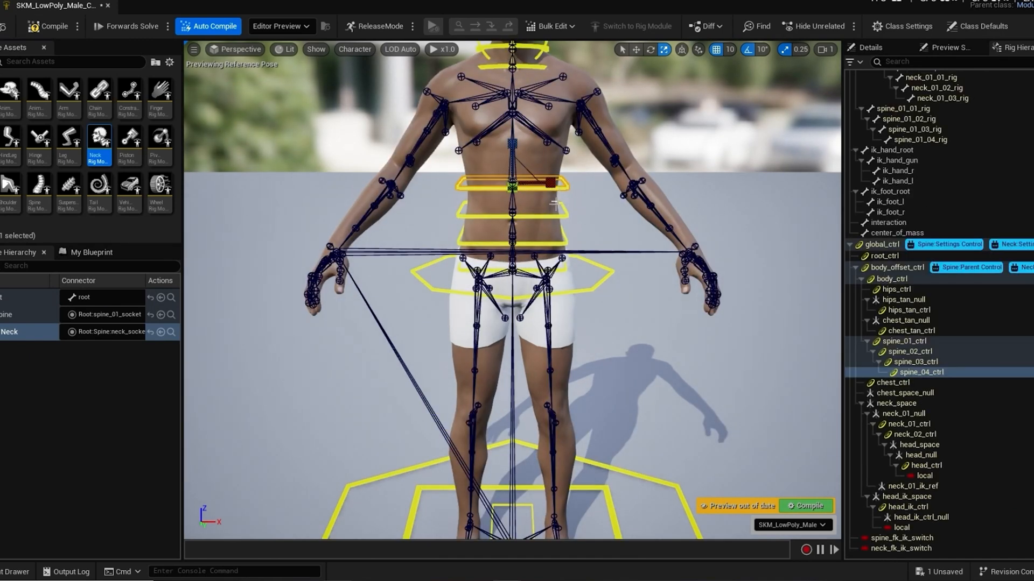
key(e)
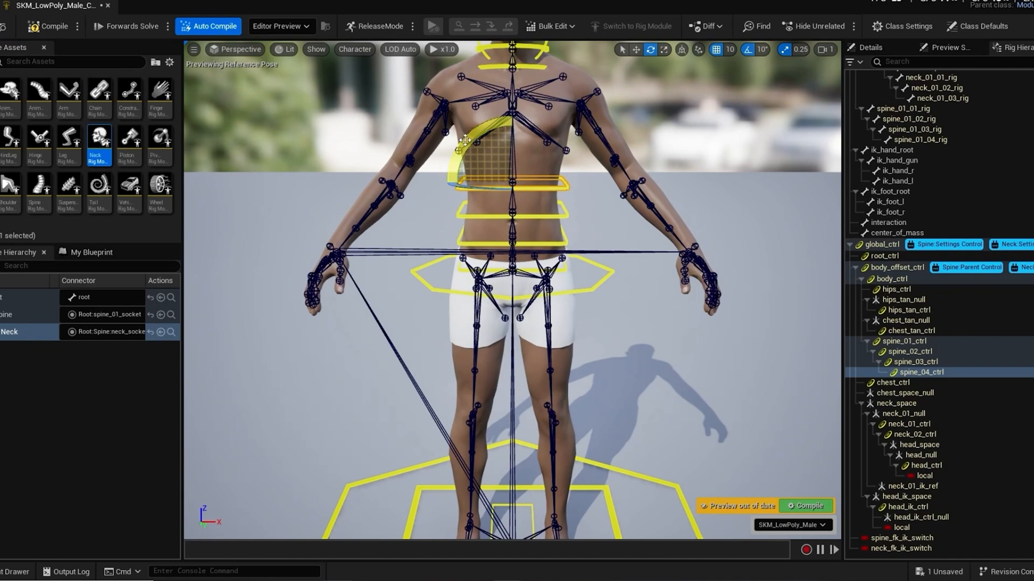
drag(576, 184, 572, 150)
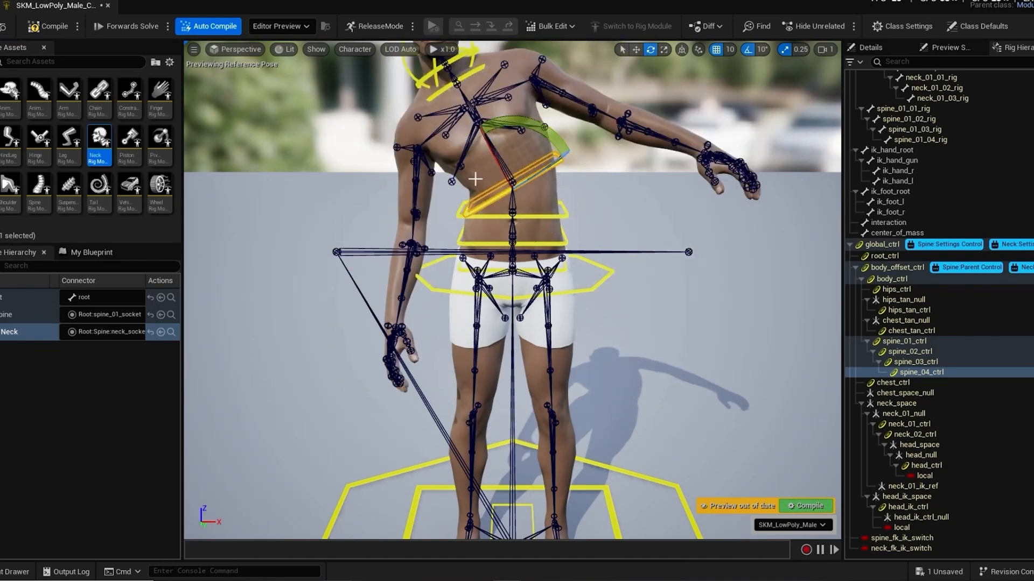
key(ctrl+z)
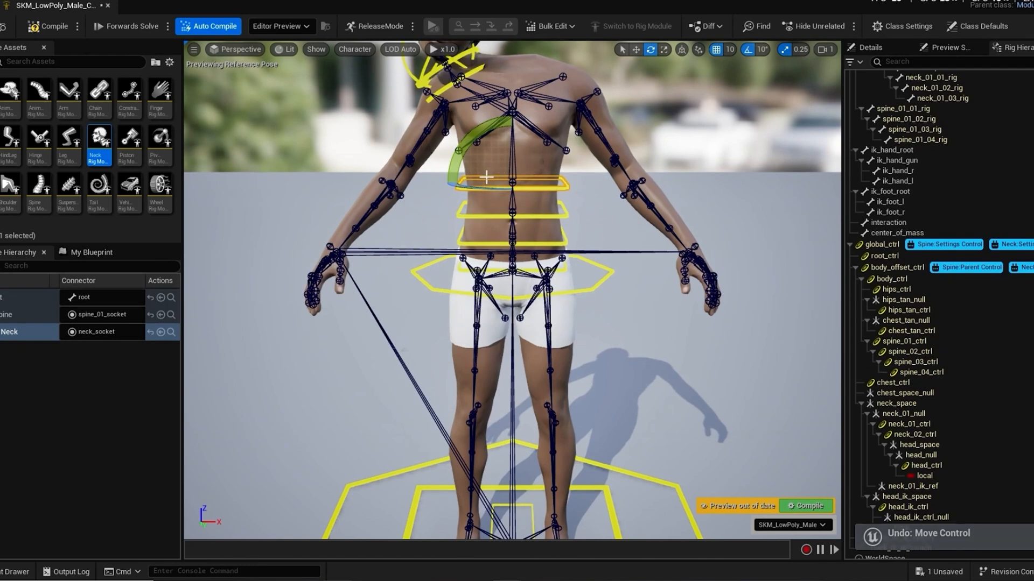
Step: Undo the addition of the Neck module
scroll(476, 194, down, 5)
scroll(475, 194, up, 2)
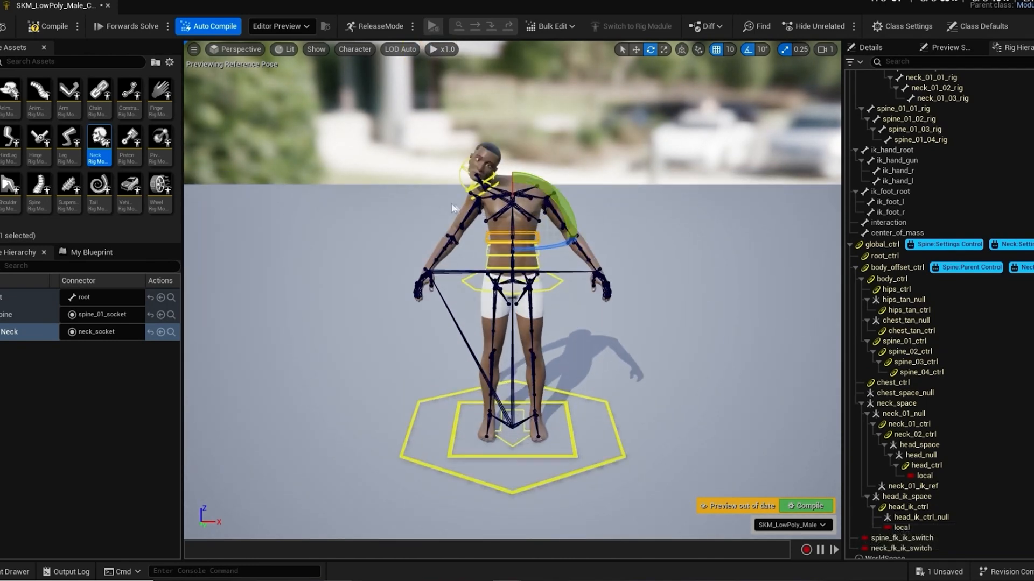
key(ctrl+z)
scroll(464, 198, up, 2)
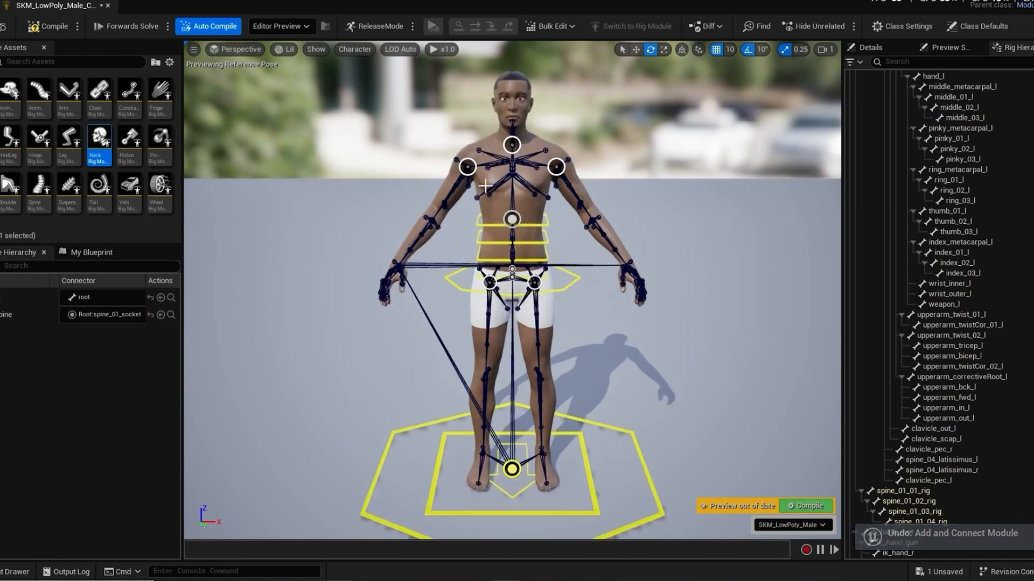
scroll(464, 197, down, 1)
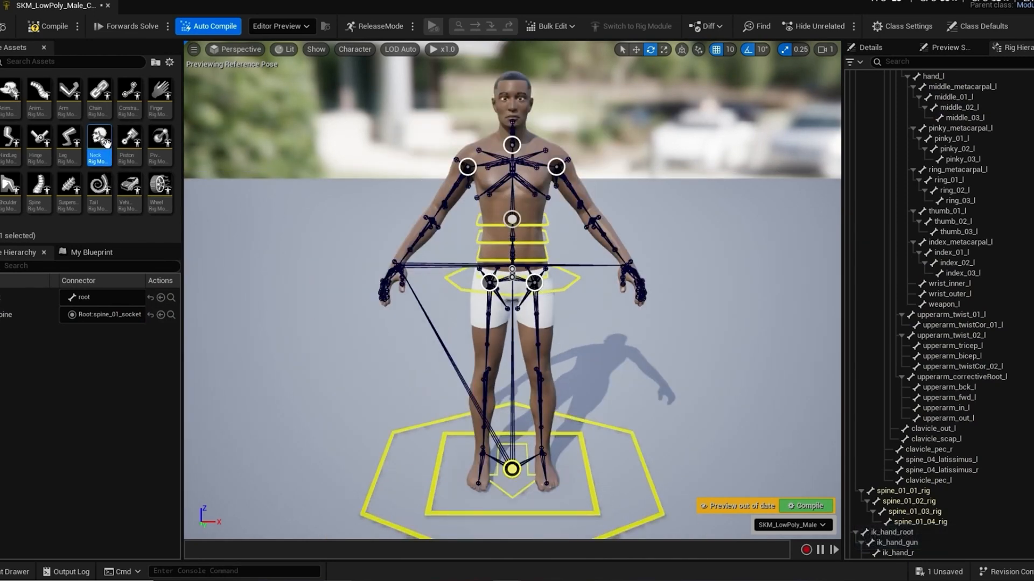
Step: Add the Neck module to the neck_socket again
mouse_move(100, 142)
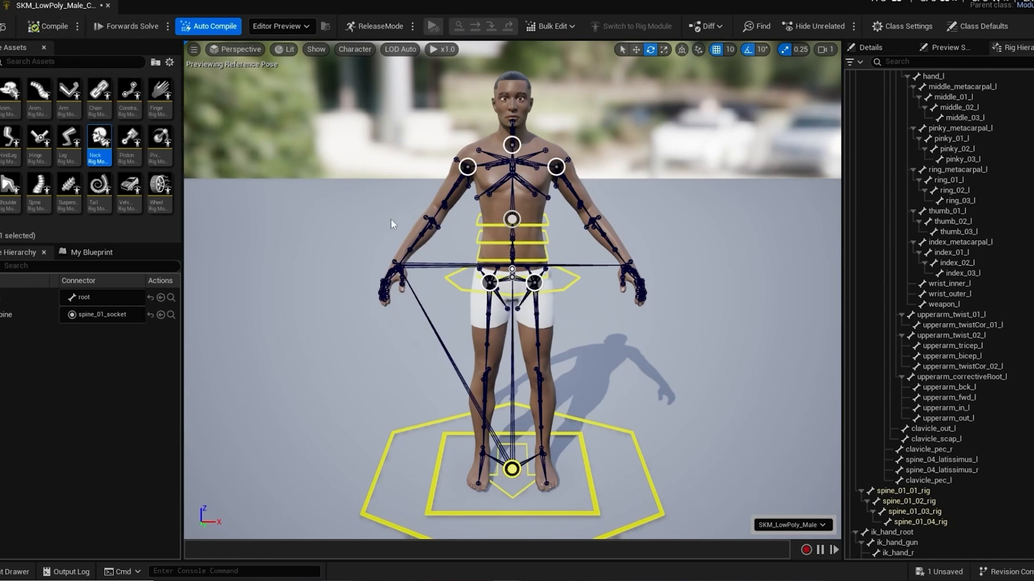
alt+drag(344, 222, 302, 223)
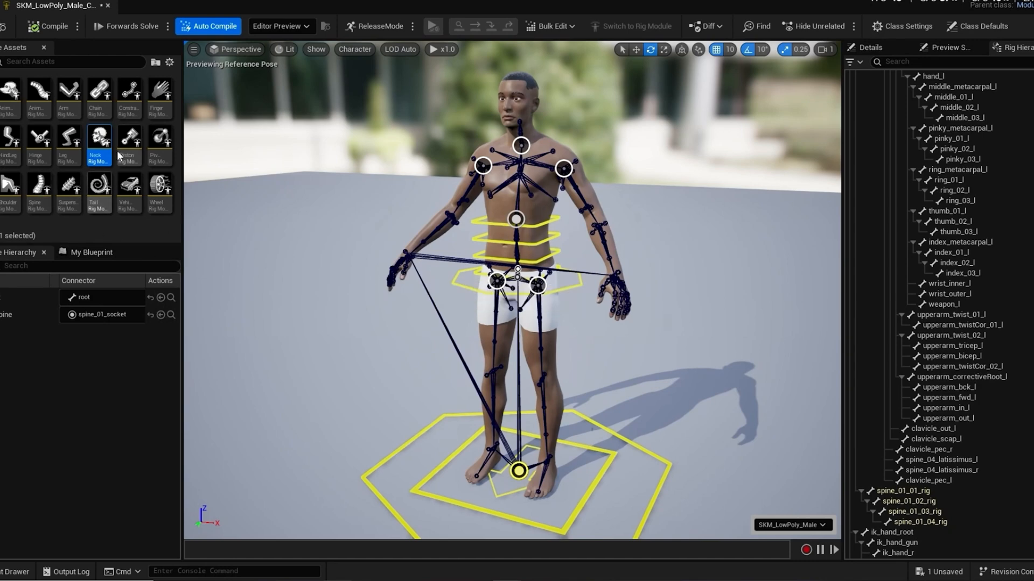
drag(99, 140, 521, 145)
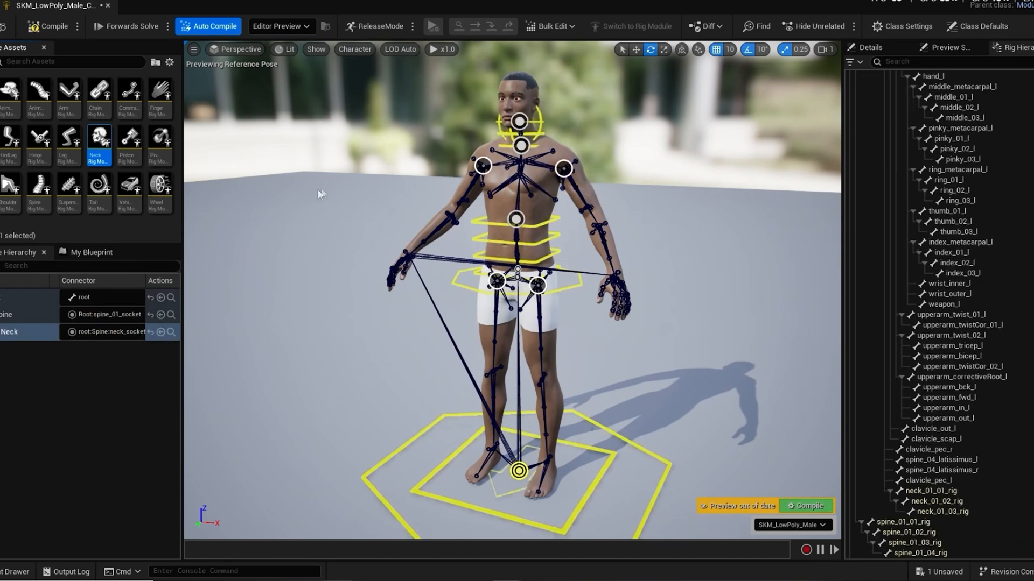
Step: Rotate spine_04_ctrl to bend the torso forward as a test of the neck, and undo the rotation
scroll(321, 192, down, 2)
scroll(316, 196, up, 2)
click(544, 223)
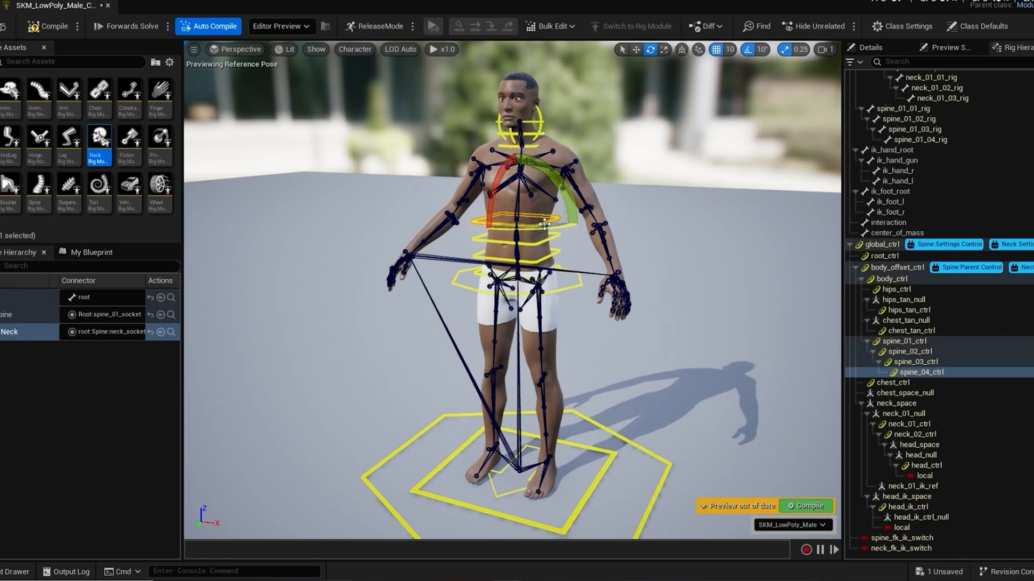
drag(494, 192, 487, 224)
key(ctrl+z)
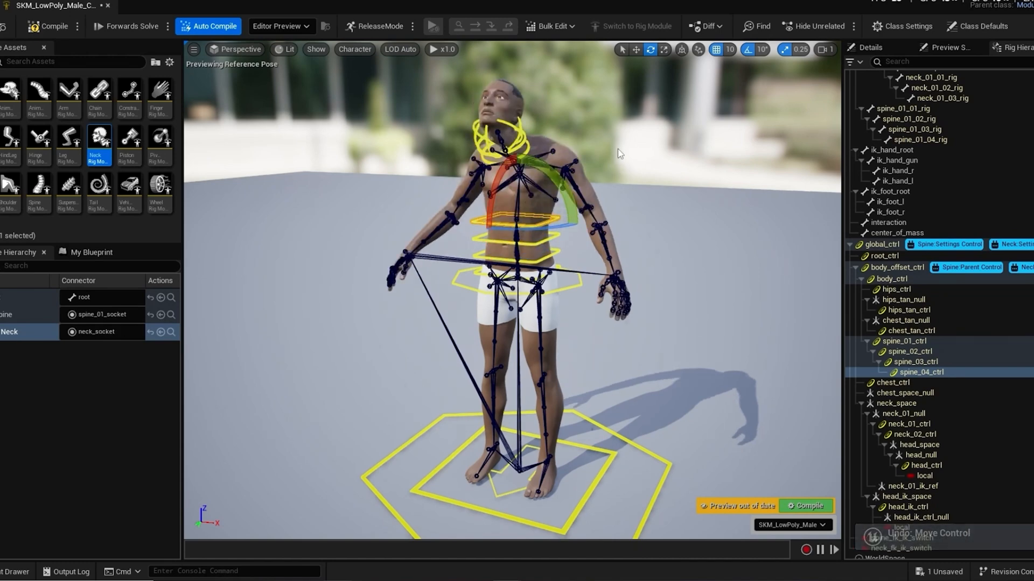
Step: Inspect the neck pose from the side and undo the Neck module's attachment
scroll(618, 148, down, 4)
scroll(611, 160, up, 2)
scroll(611, 157, up, 2)
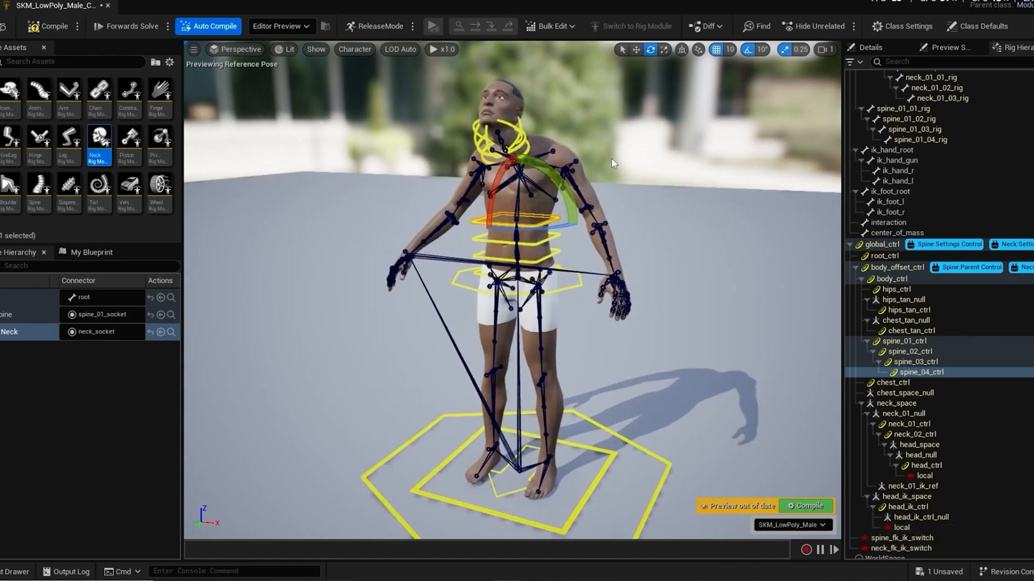
mouse_move(677, 158)
alt+mouse_down()
mouse_move(650, 166)
mouse_move(666, 164)
alt+mouse_up()
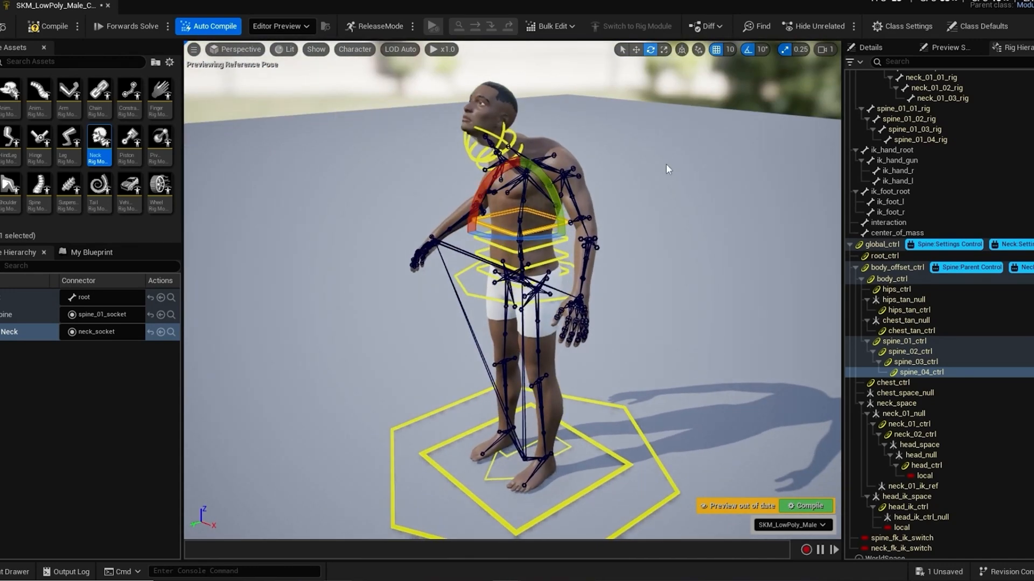
key(ctrl+z)
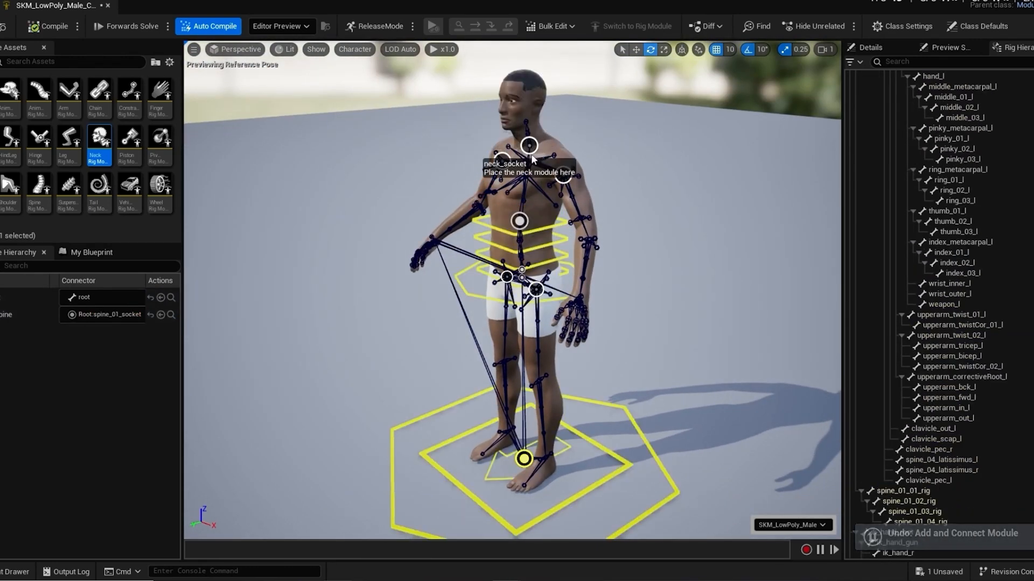
Step: Place the Neck rig module on the neck_socket once more
mouse_move(102, 142)
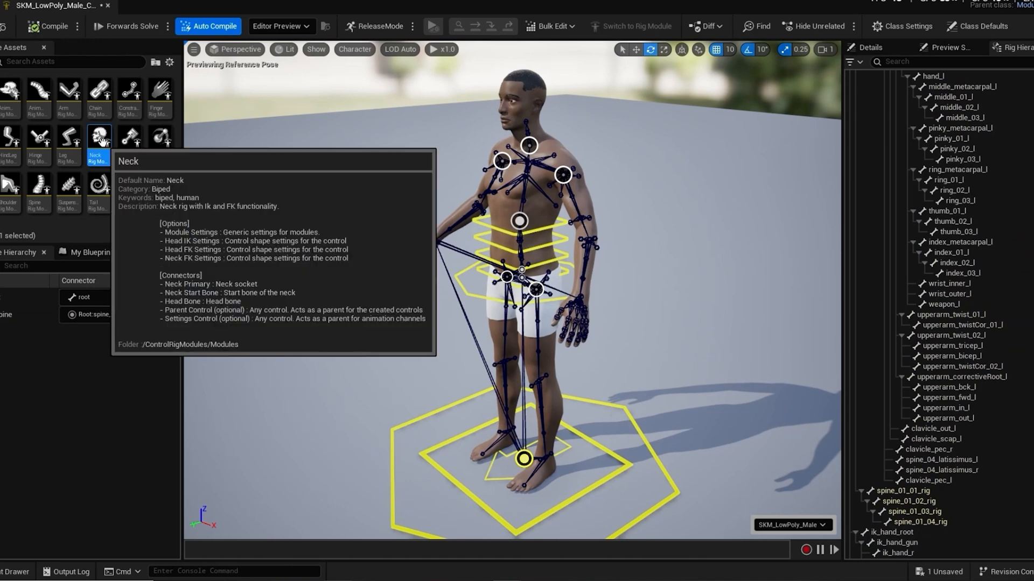
drag(102, 142, 533, 146)
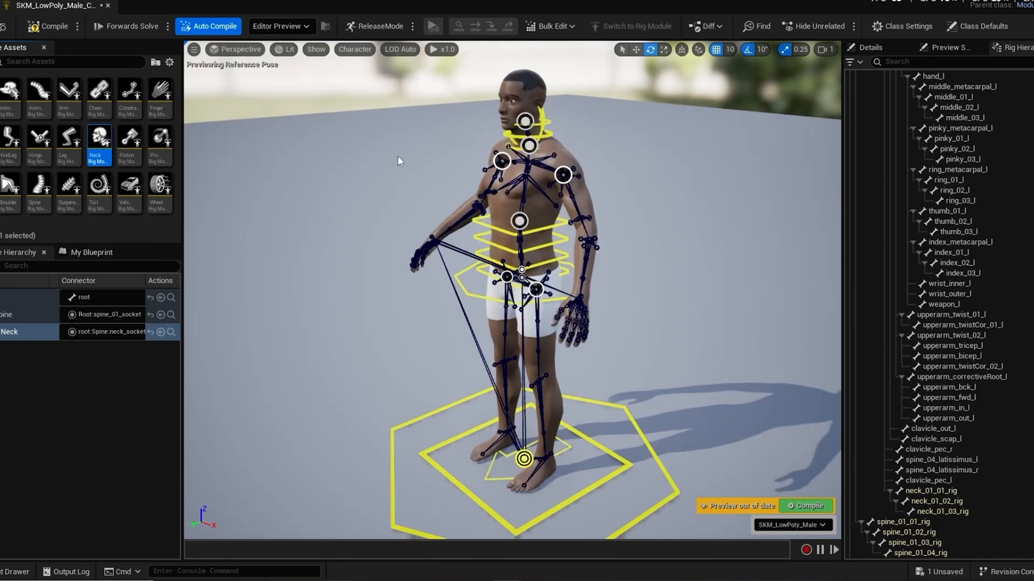
Step: Add Shoulder rig modules to the shoulder_l and shoulder_r sockets
alt+drag(370, 181, 458, 168)
middle_drag(373, 168, 409, 130)
scroll(513, 291, up, 10)
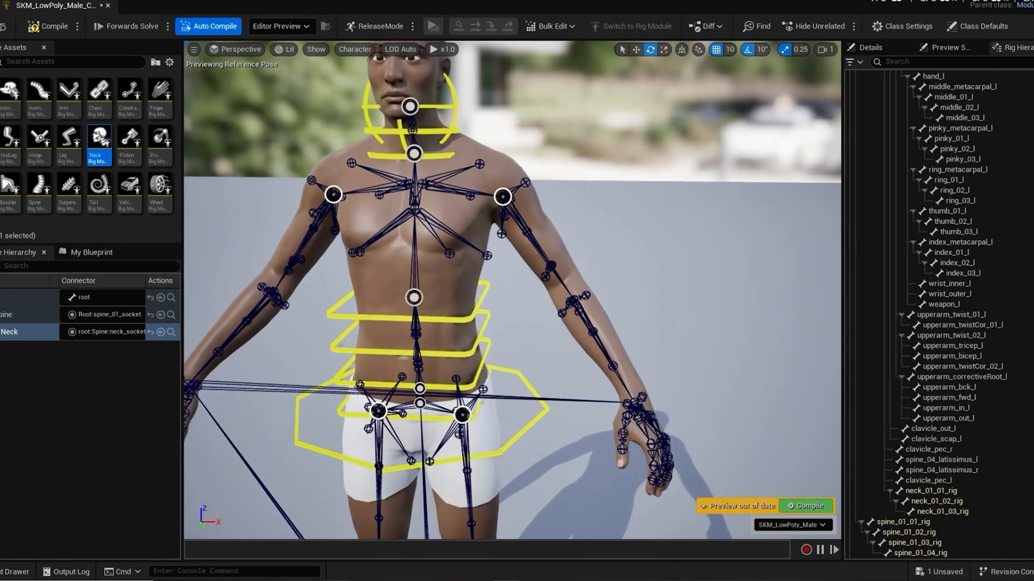
alt+right_drag(512, 291, 471, 315)
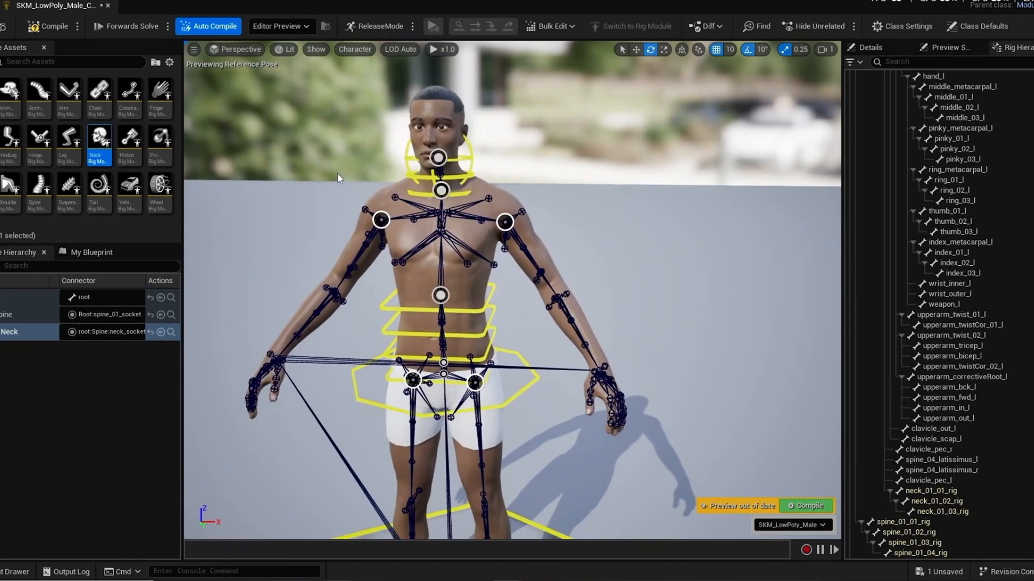
alt+drag(472, 314, 560, 310)
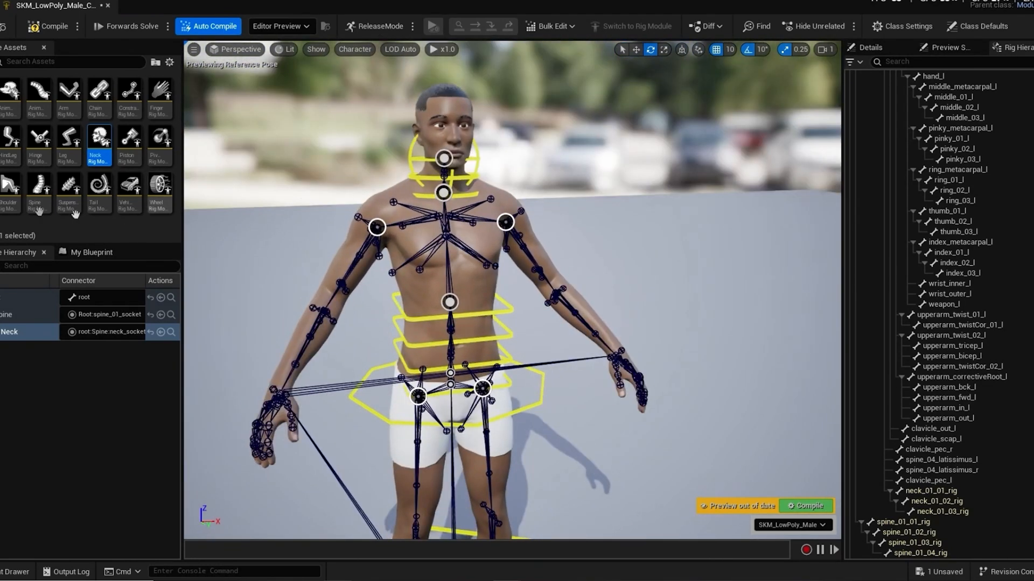
click(10, 188)
drag(201, 240, 506, 222)
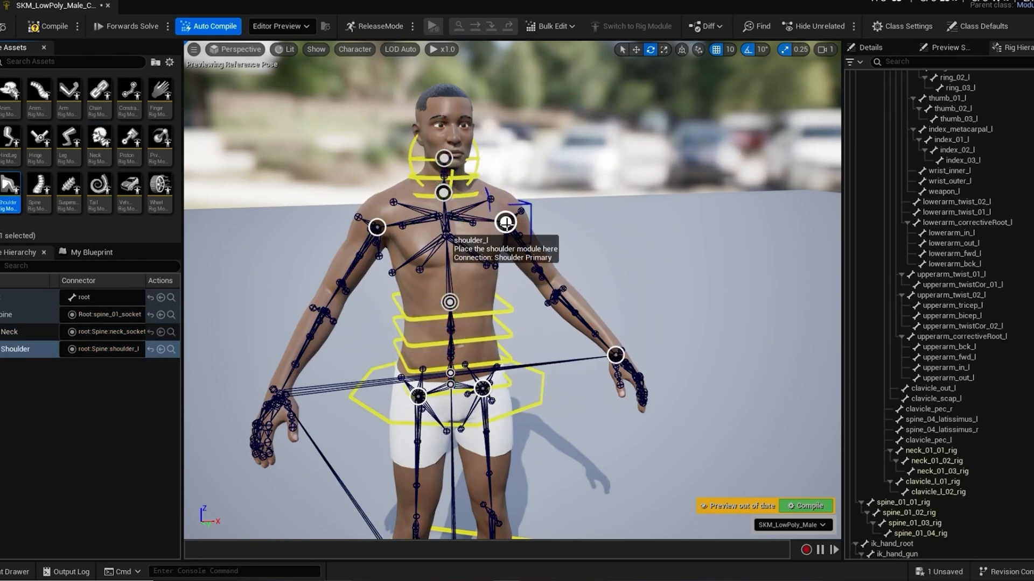
drag(8, 186, 376, 229)
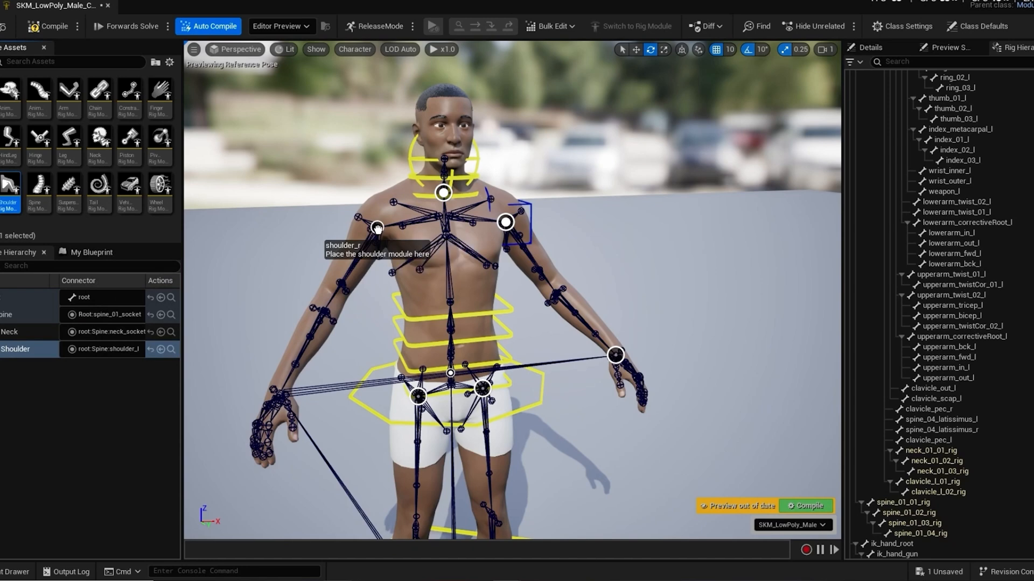
Step: Examine both Shoulder modules on the character and the Auto Resolve option for their secondary connectors, leaving the module selection cleared
scroll(279, 238, down, 5)
scroll(280, 238, up, 1)
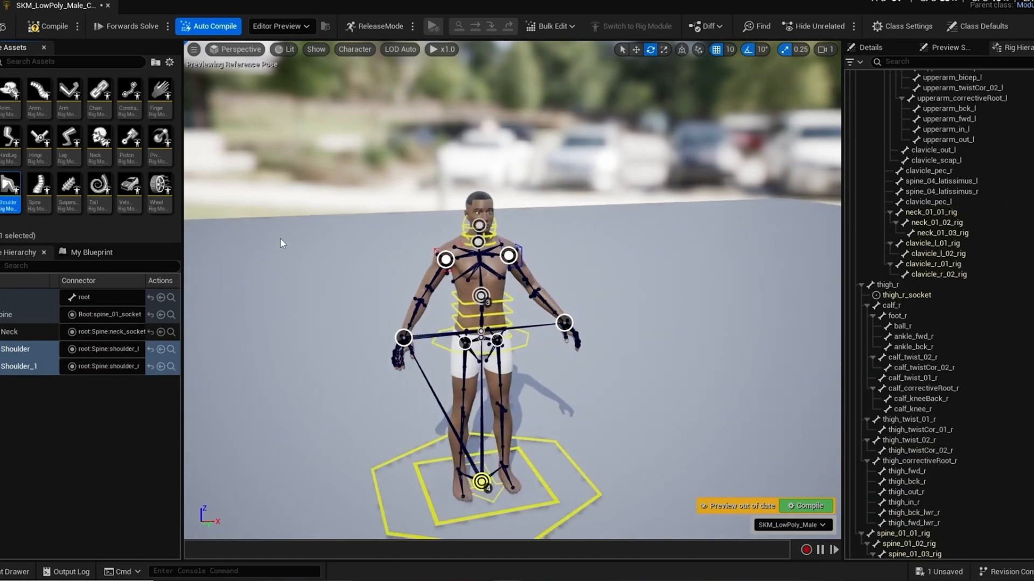
scroll(327, 251, up, 3)
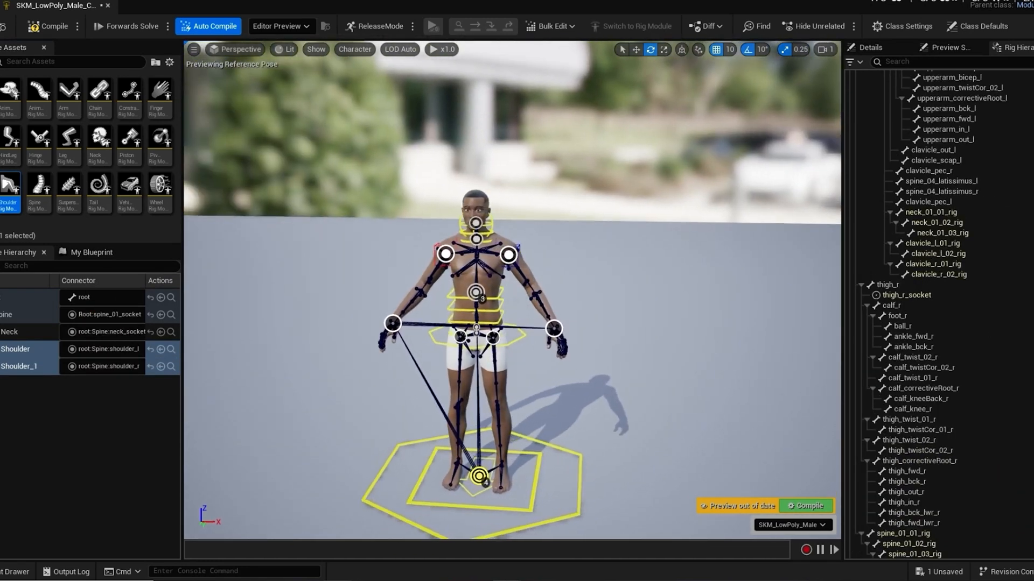
scroll(375, 284, up, 2)
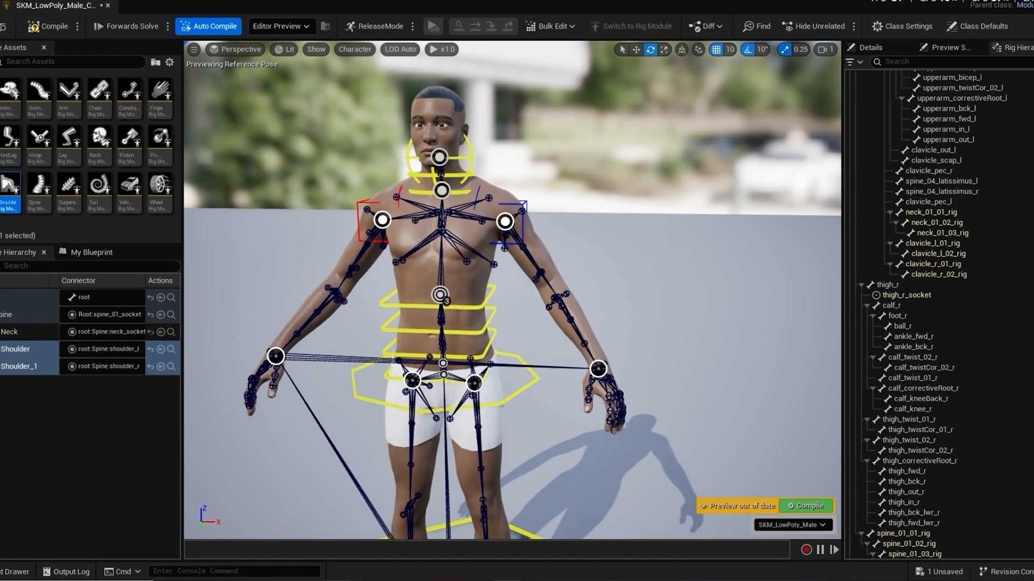
scroll(434, 291, down, 2)
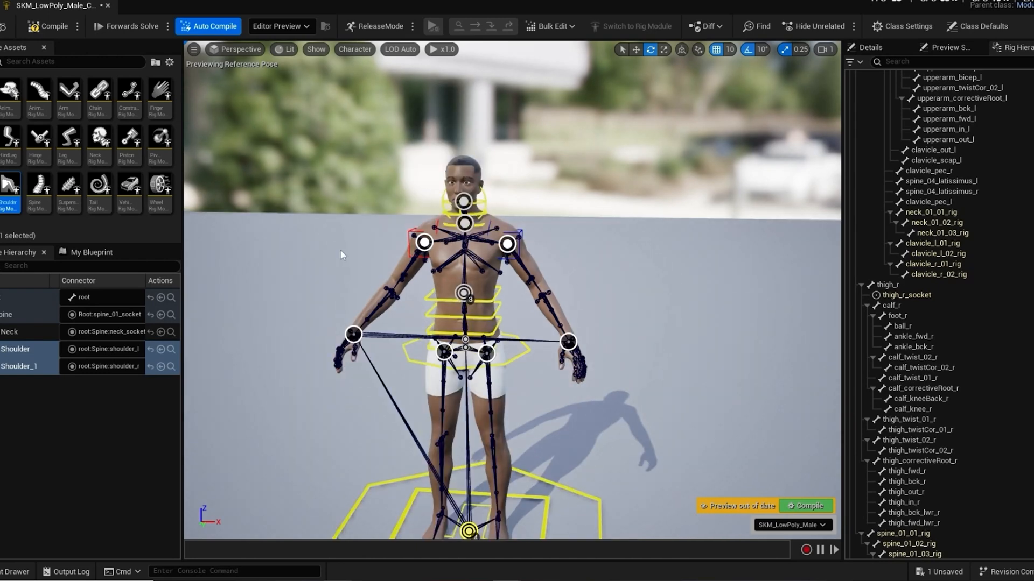
alt+drag(340, 250, 329, 266)
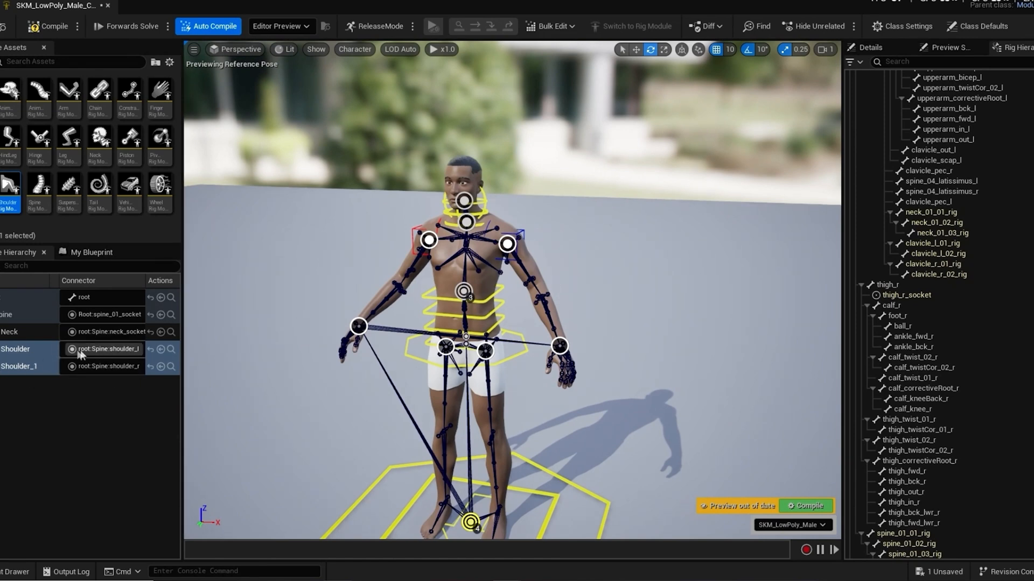
right_click(15, 350)
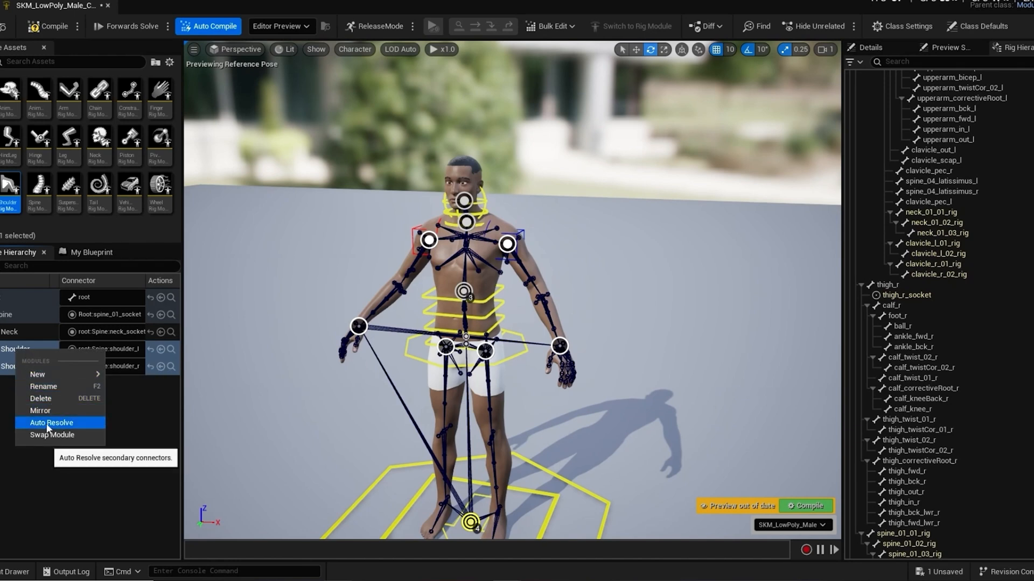
click(147, 443)
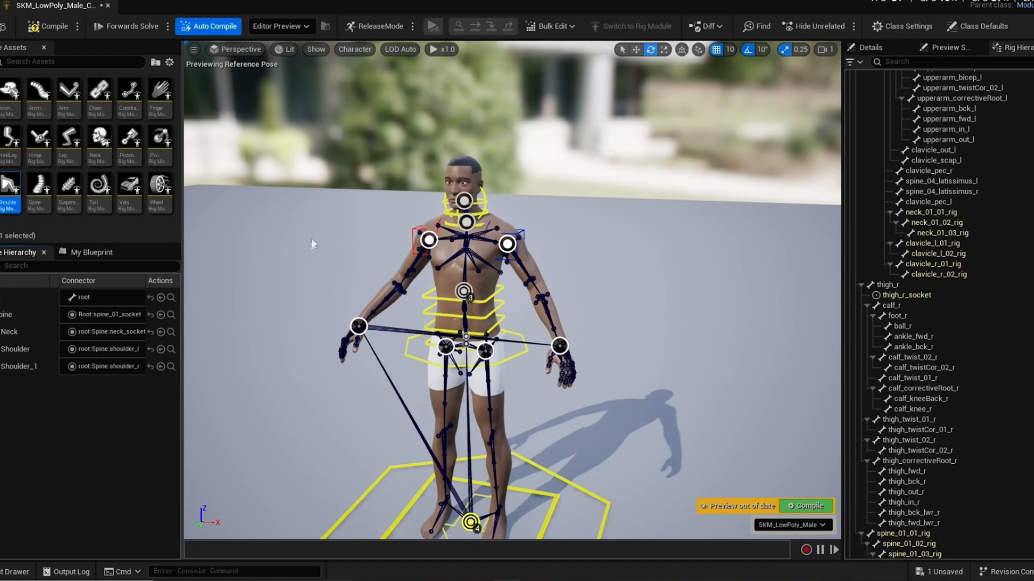
Step: Add Arm rig modules to the hand_r_socket and hand_l_socket
alt+drag(308, 241, 307, 252)
alt+middle_drag(305, 251, 292, 255)
alt+drag(292, 254, 289, 253)
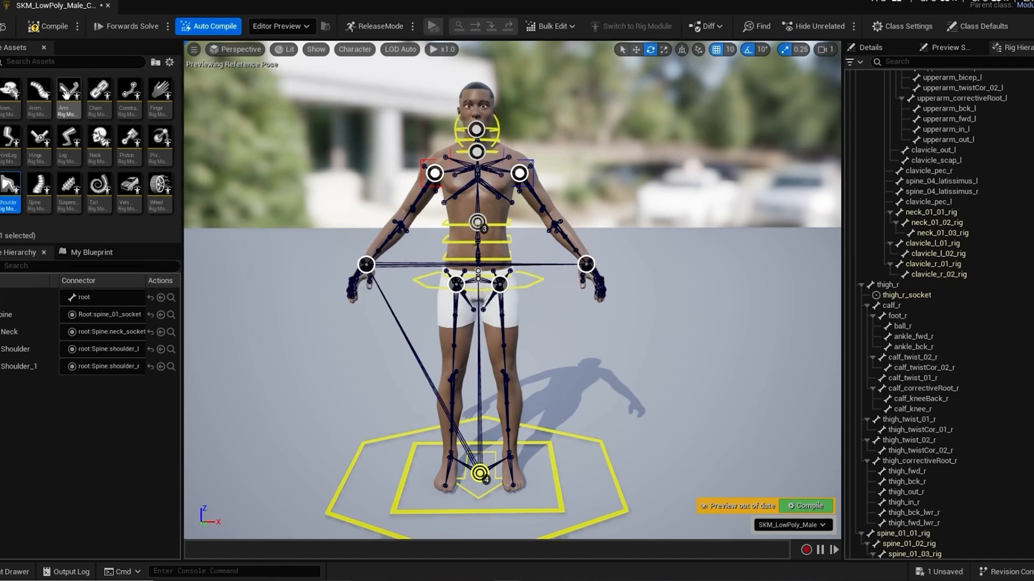
mouse_move(66, 95)
drag(65, 95, 367, 265)
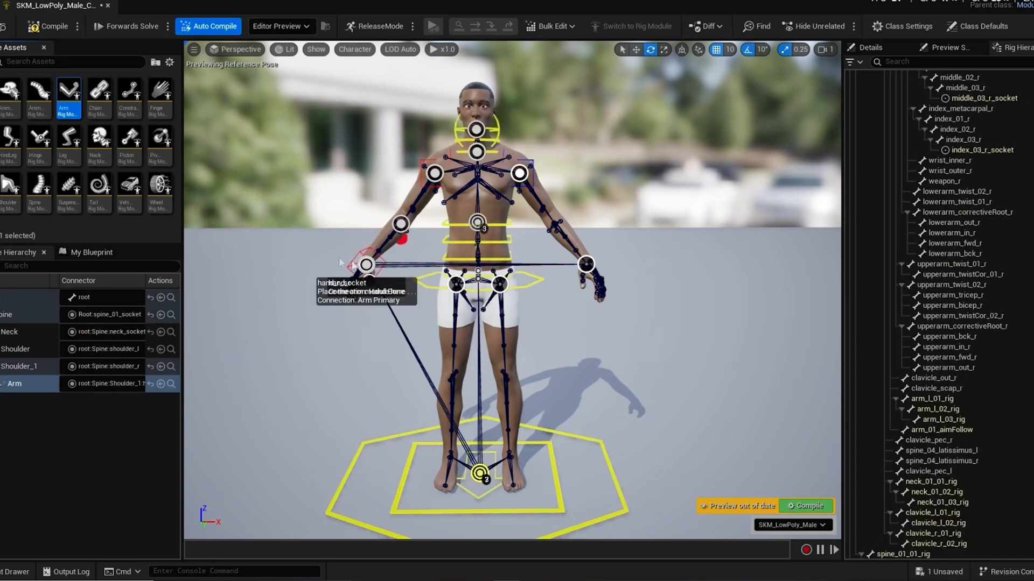
mouse_move(69, 95)
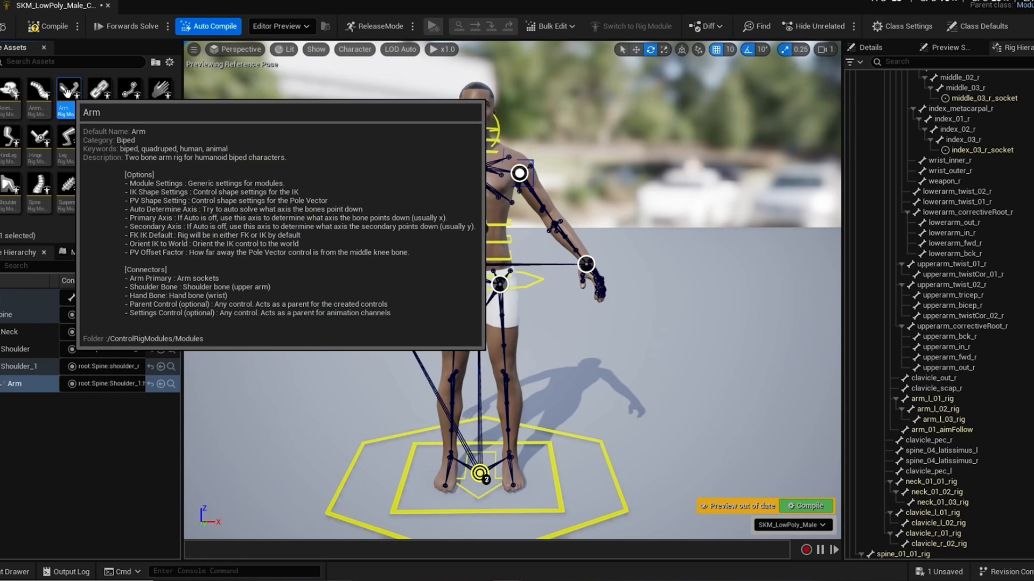
drag(67, 91, 588, 265)
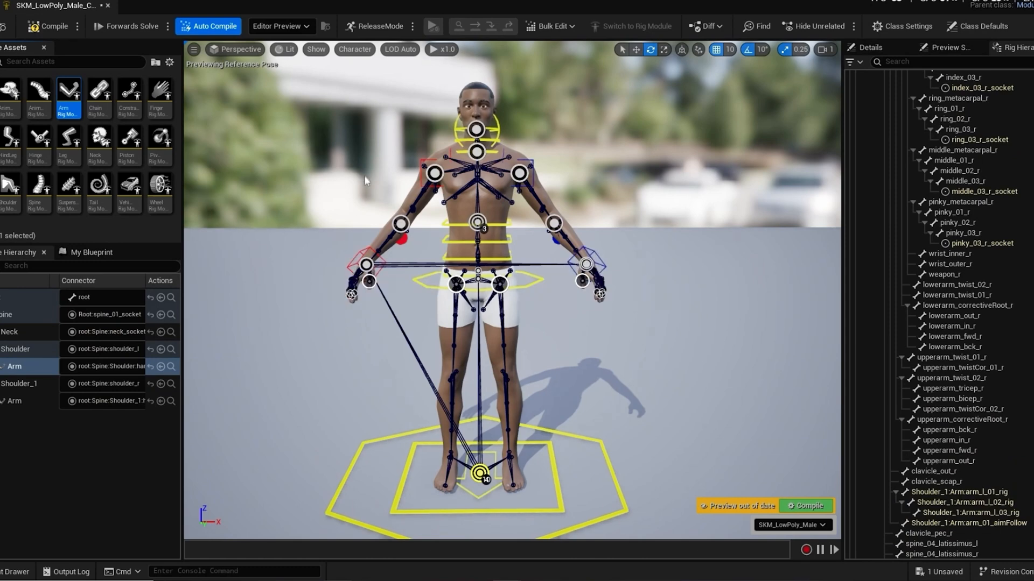
Step: Select the left hand's five finger sockets: thumb_03_l_socket, index_03_l_socket, middle_03_l_socket, ring_03_l_socket and pinky_03_l_socket
scroll(361, 145, up, 3)
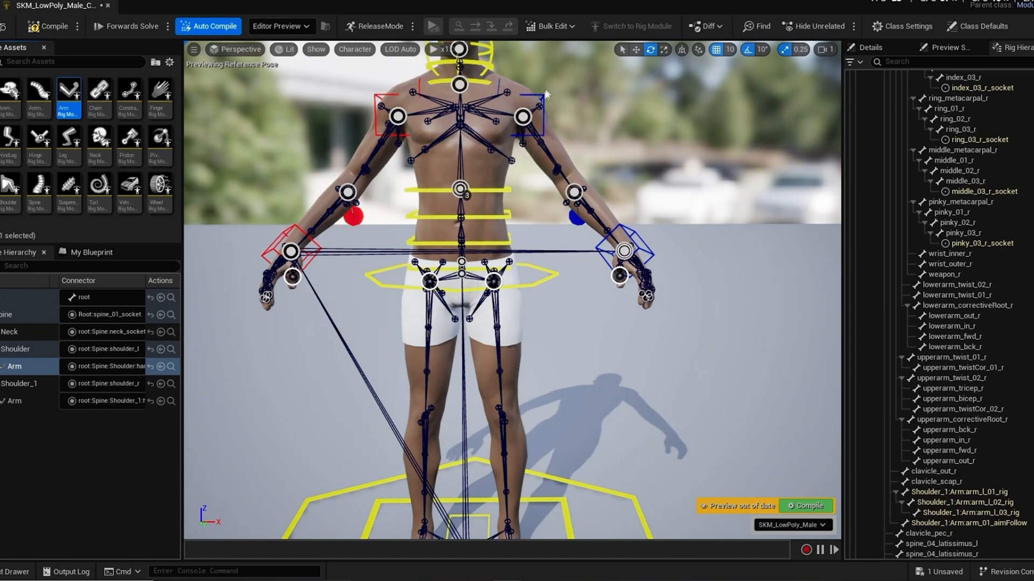
scroll(409, 339, down, 3)
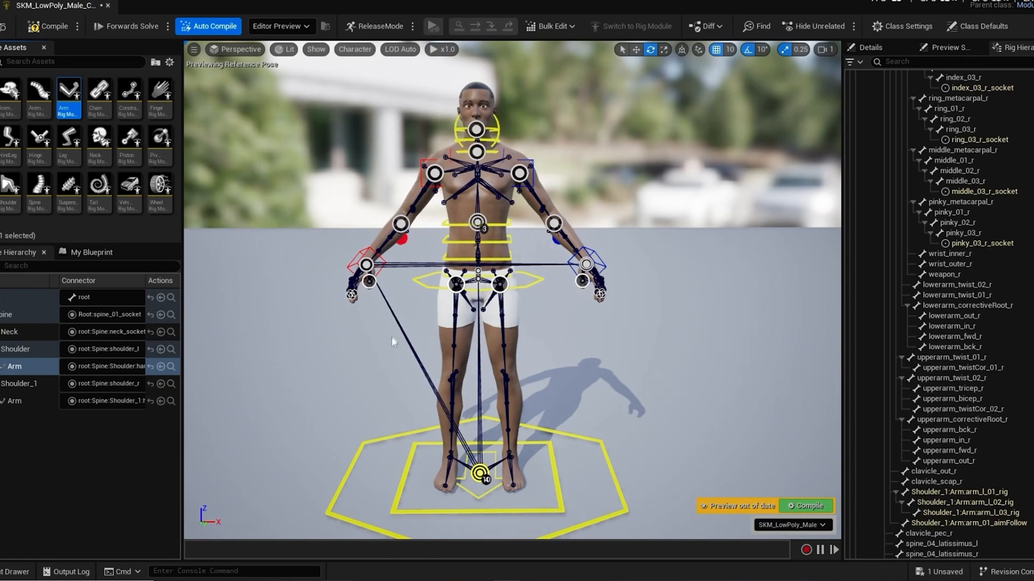
alt+drag(602, 334, 485, 314)
scroll(603, 333, up, 5)
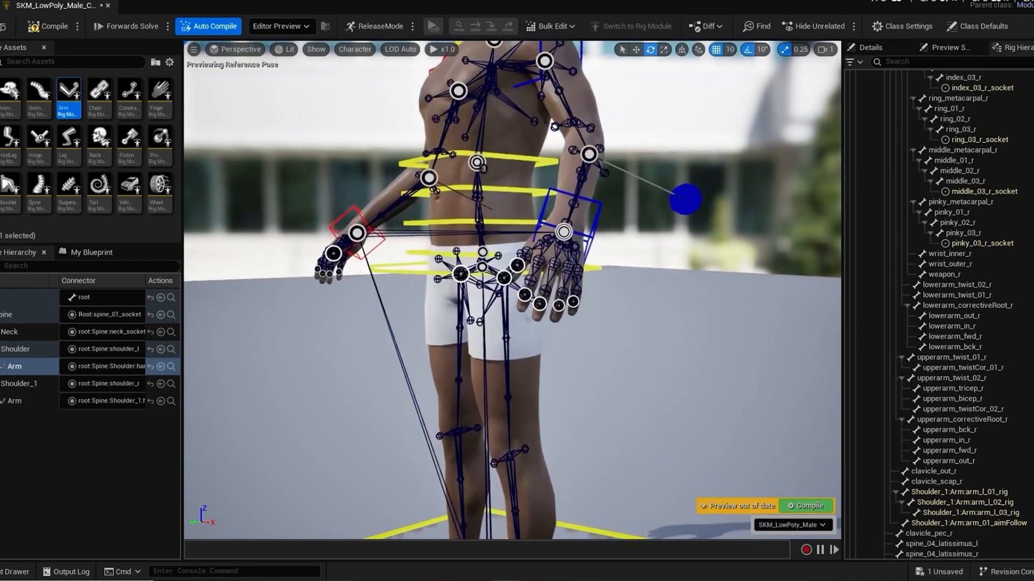
scroll(606, 334, down, 3)
mouse_move(607, 334)
alt+mouse_down()
mouse_move(630, 329)
mouse_move(660, 347)
mouse_move(603, 346)
alt+mouse_up()
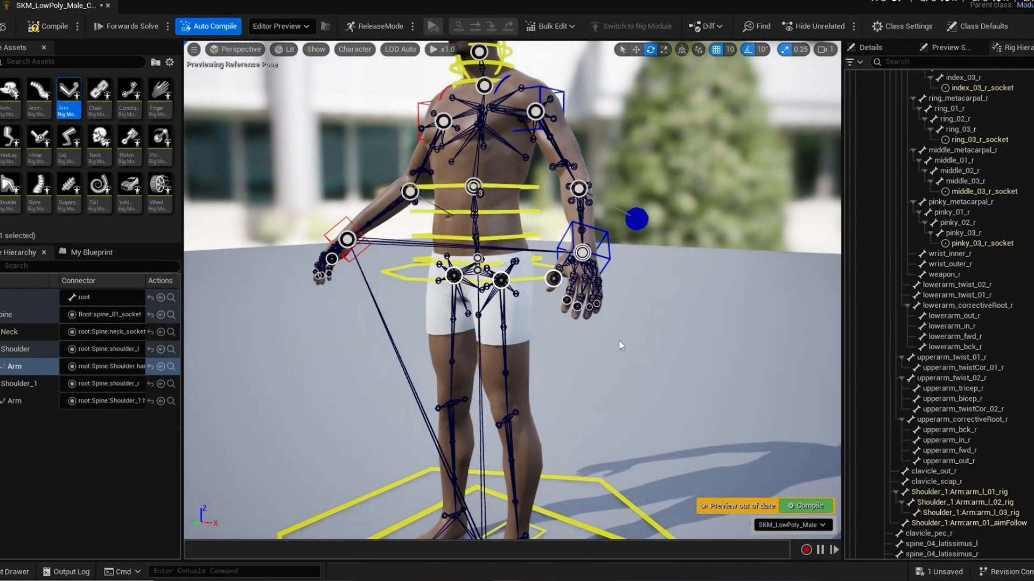
scroll(624, 347, up, 4)
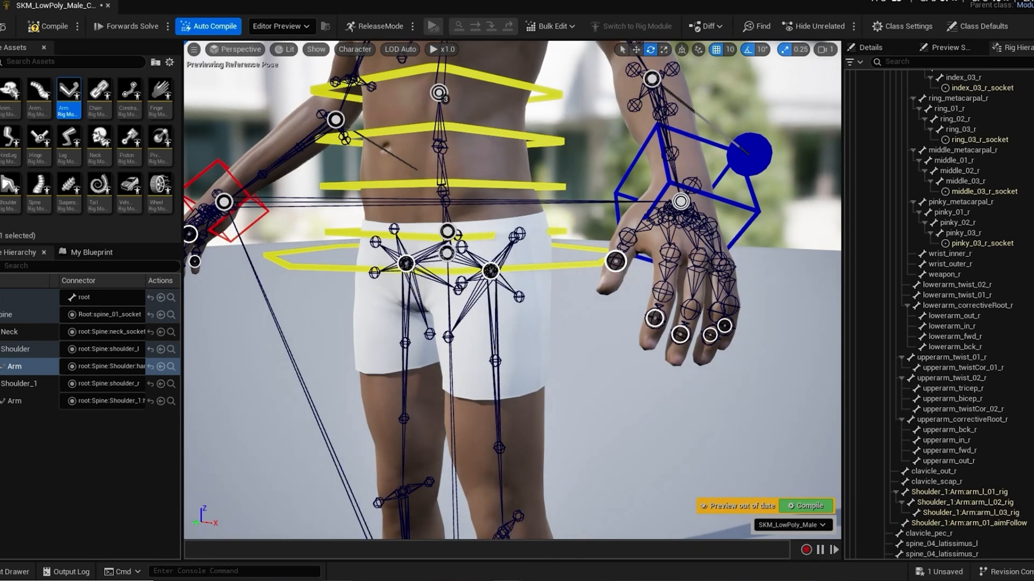
click(617, 262)
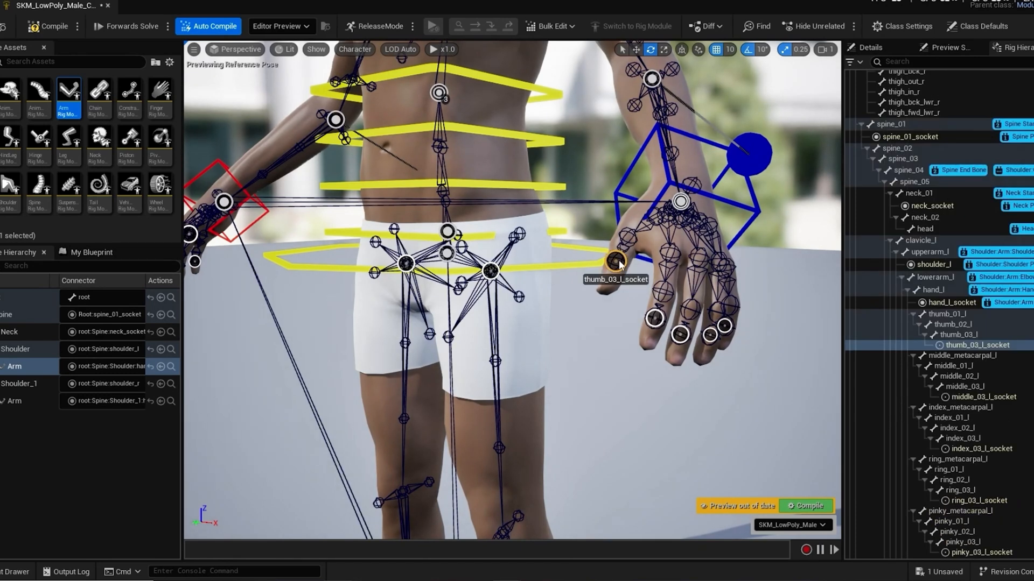
shift+click(654, 319)
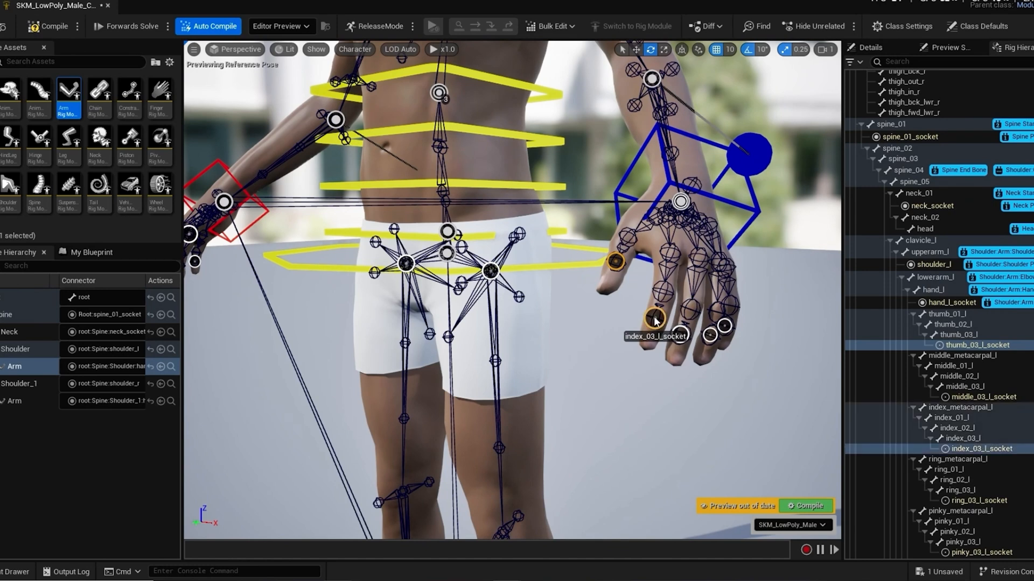
shift+click(679, 337)
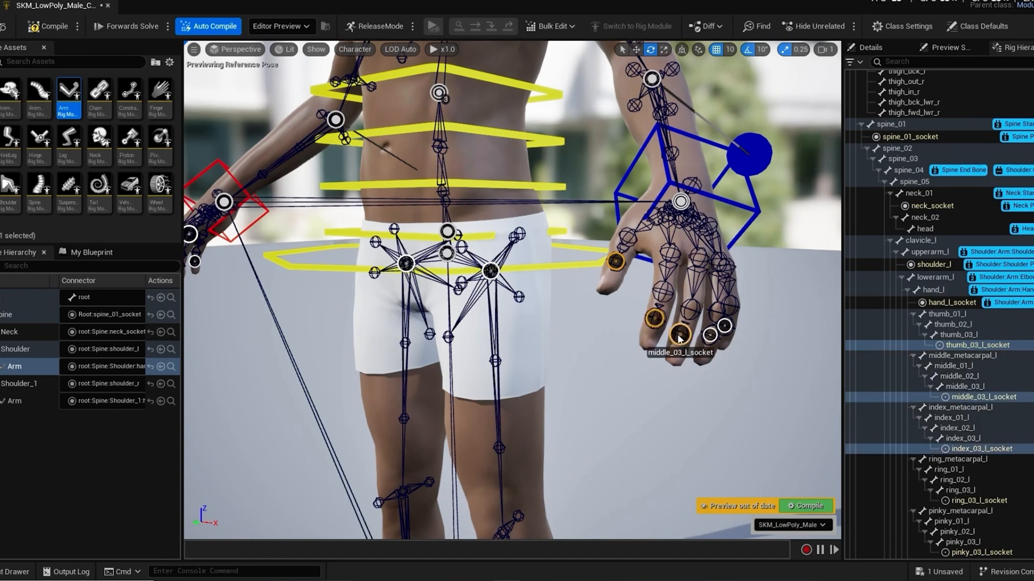
shift+click(712, 336)
shift+click(724, 325)
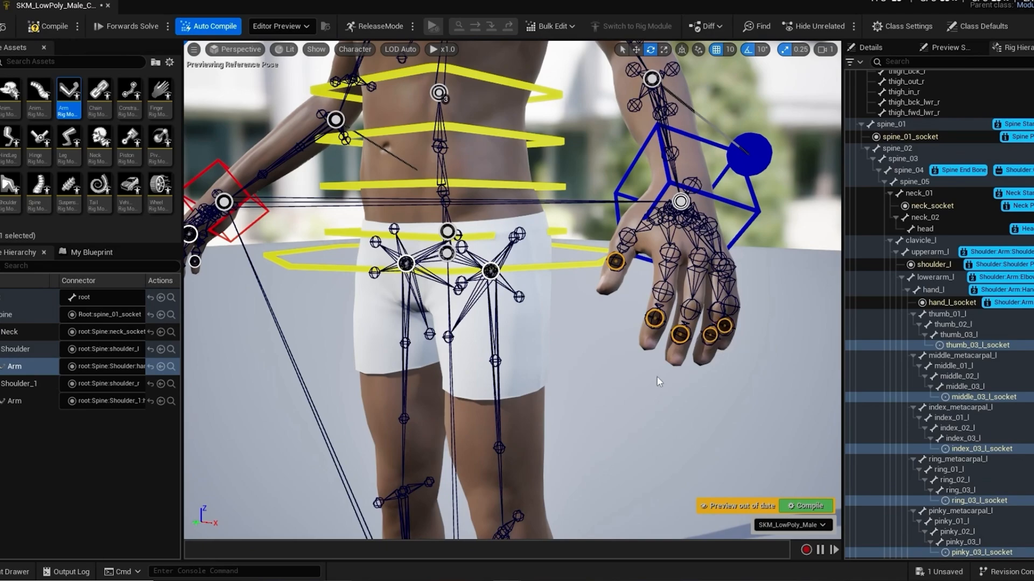
Step: Extend the selection with the right hand's thumb, index, middle, ring and pinky sockets, and attach Finger rig modules to all selected sockets
alt+drag(661, 402, 759, 423)
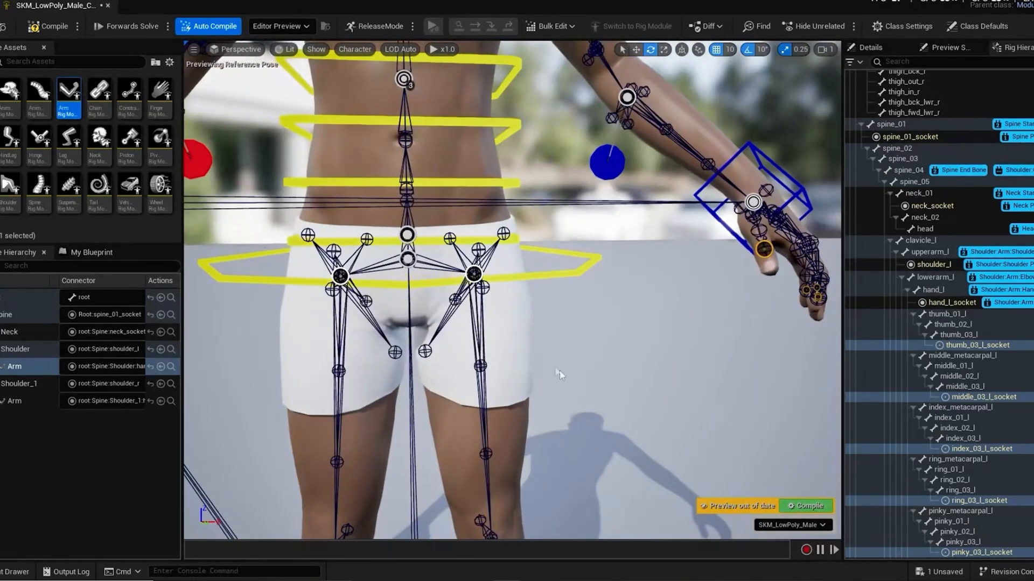
alt+drag(492, 344, 517, 360)
alt+drag(449, 353, 506, 350)
scroll(448, 352, down, 6)
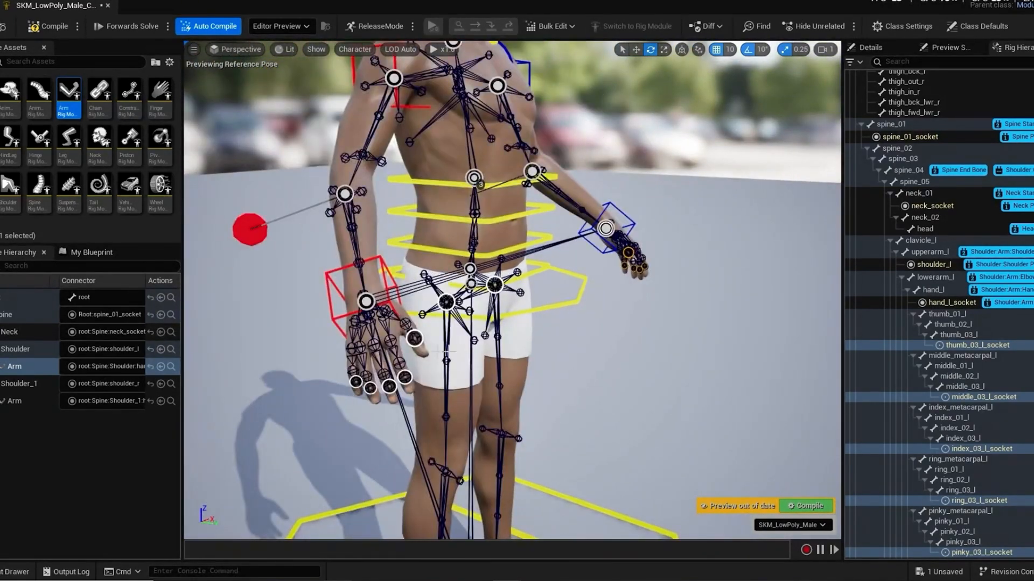
click(414, 338)
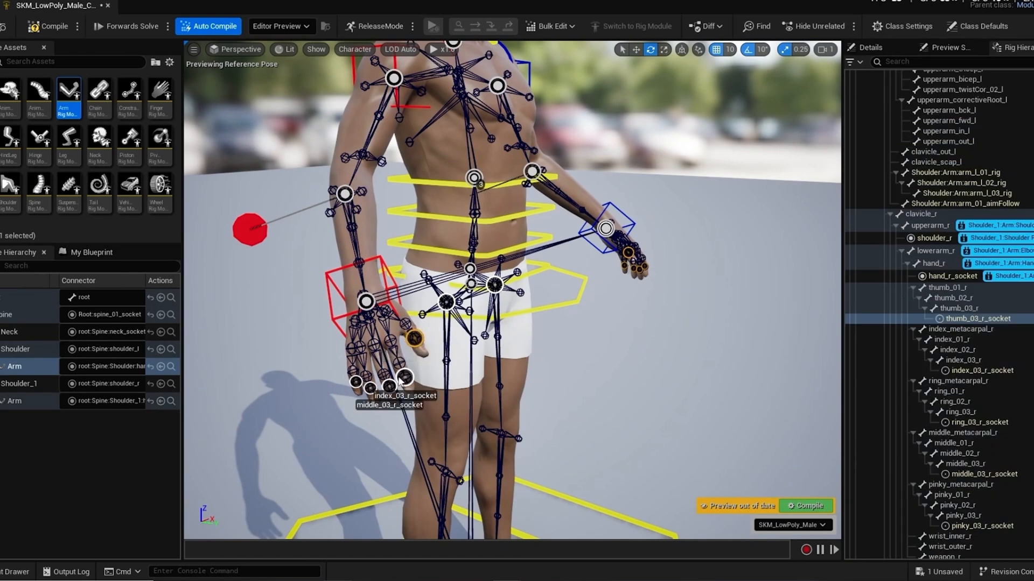
ctrl+click(405, 377)
ctrl+click(388, 386)
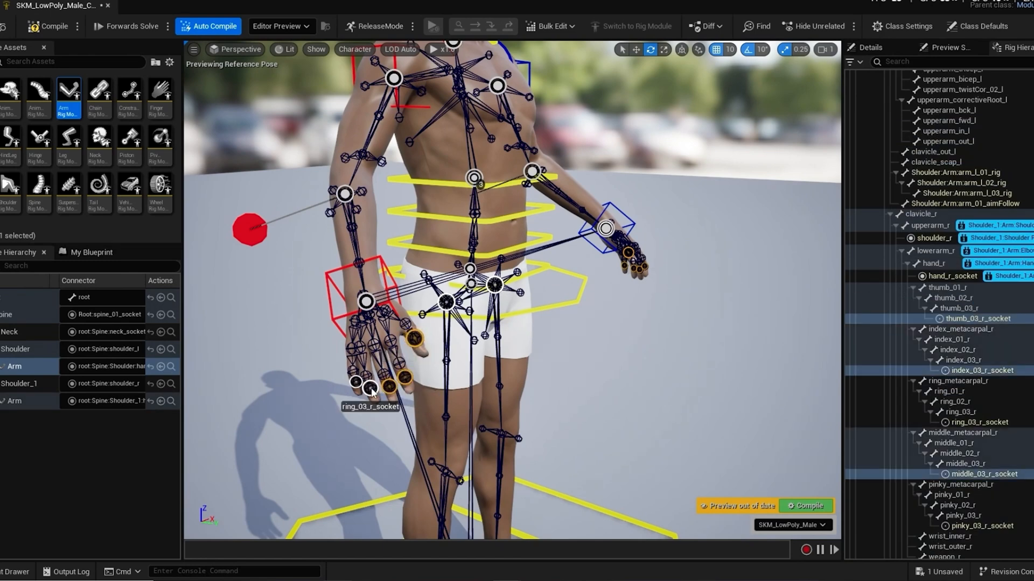
ctrl+click(370, 387)
ctrl+click(356, 383)
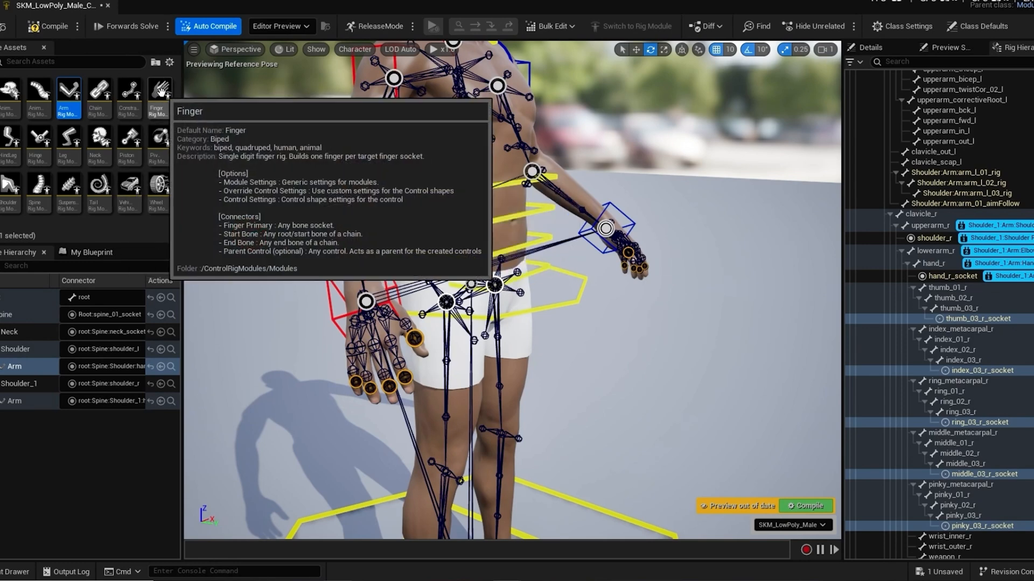
drag(161, 91, 356, 384)
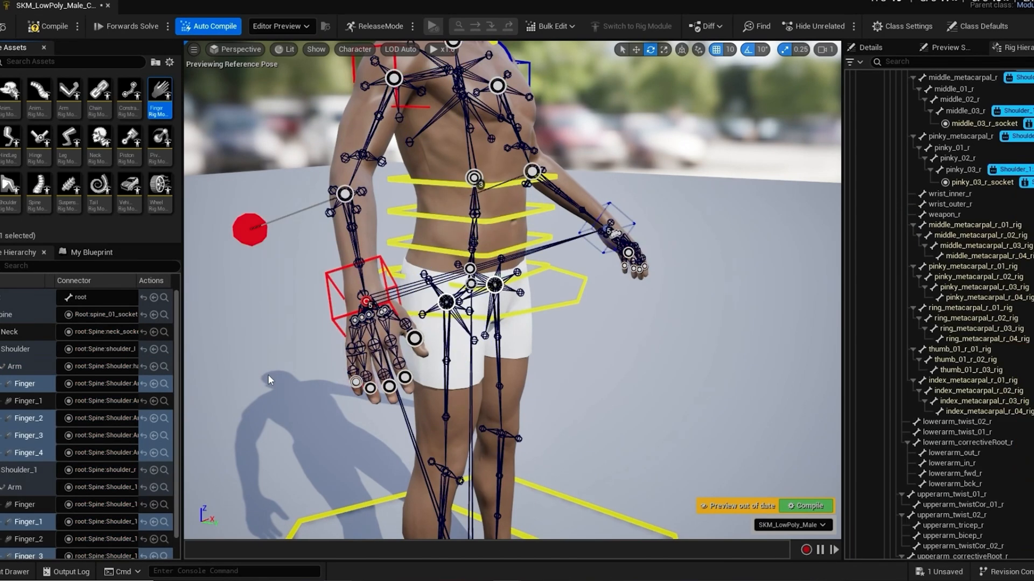
Step: Examine the Finger module controls on both hands of the character
scroll(268, 376, down, 4)
scroll(268, 377, up, 2)
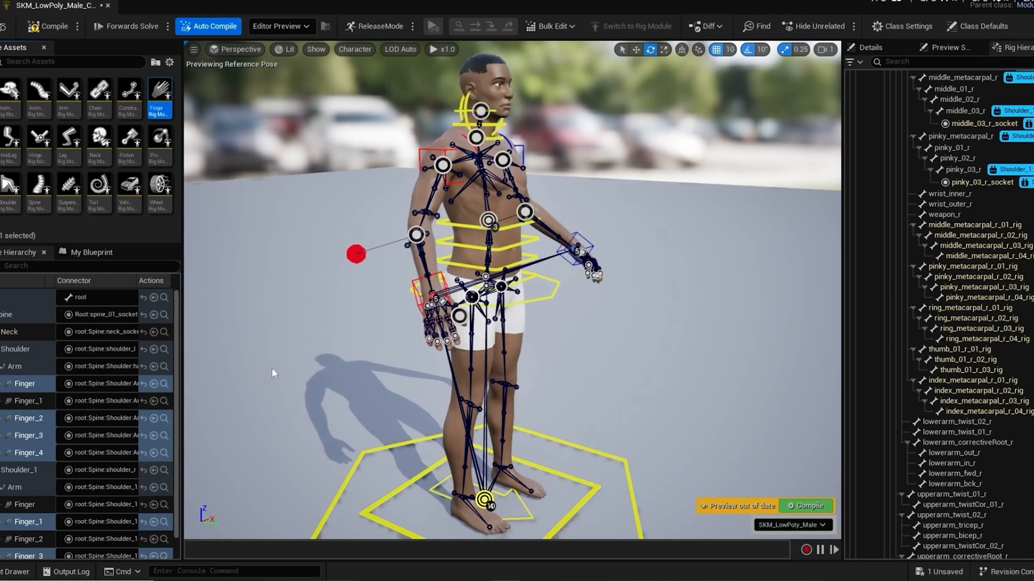
alt+drag(368, 361, 186, 351)
scroll(349, 366, up, 5)
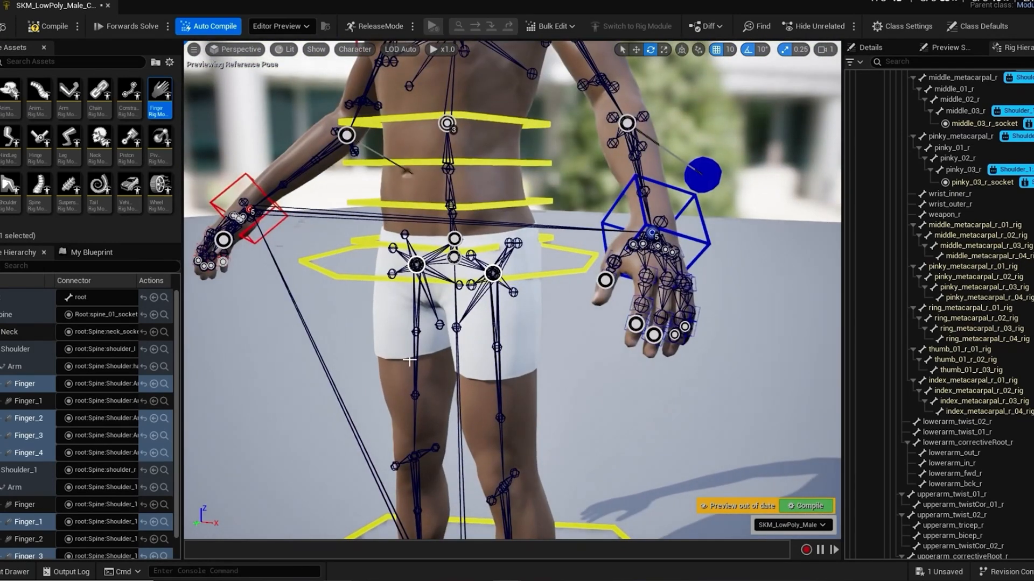
alt+drag(349, 366, 316, 365)
scroll(435, 370, down, 5)
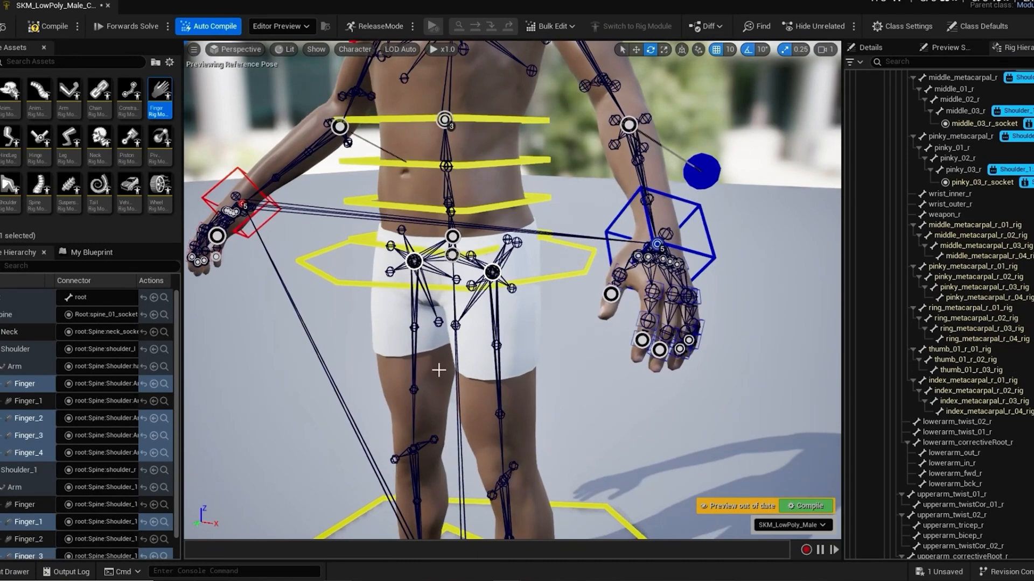
scroll(332, 381, down, 4)
Step: Add Leg rig modules to the thigh_l_socket and thigh_r_socket
middle_drag(332, 381, 280, 305)
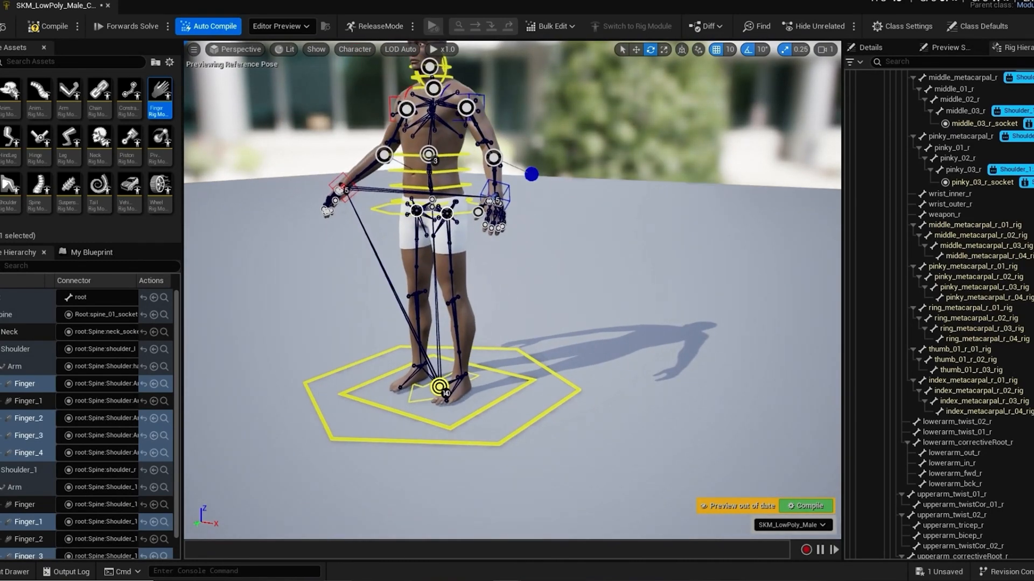
alt+drag(281, 304, 362, 296)
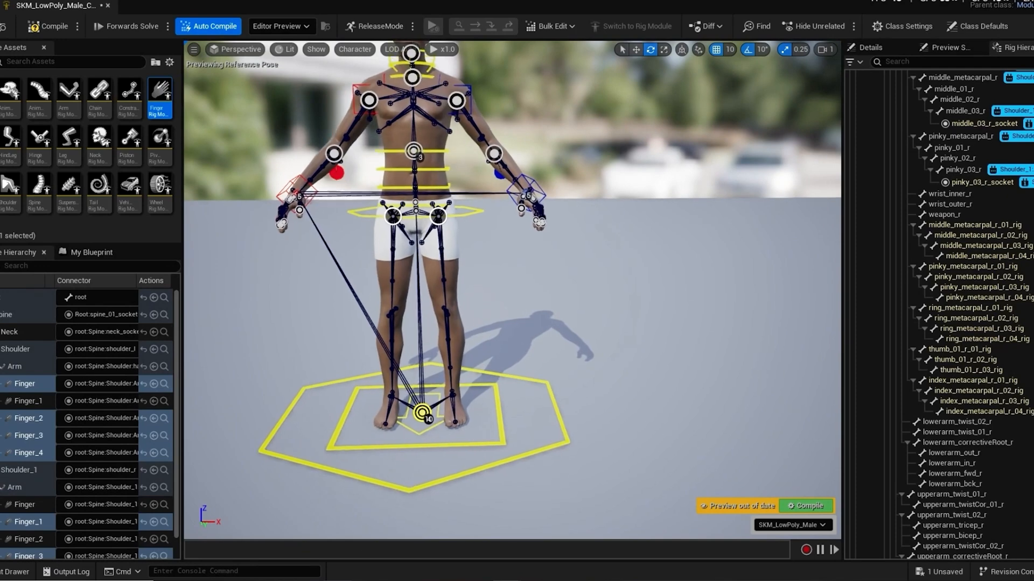
scroll(429, 205, up, 2)
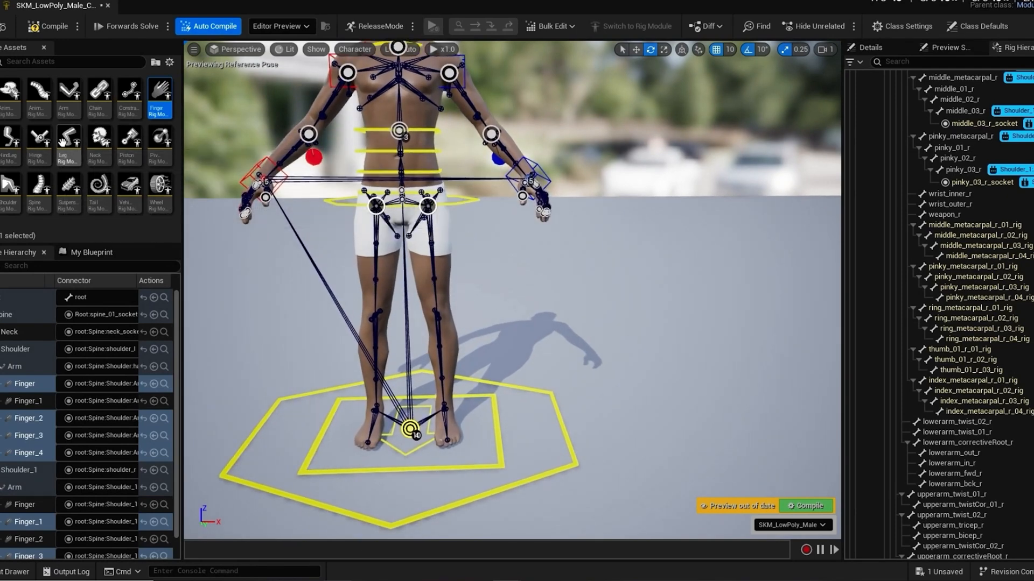
drag(67, 142, 428, 206)
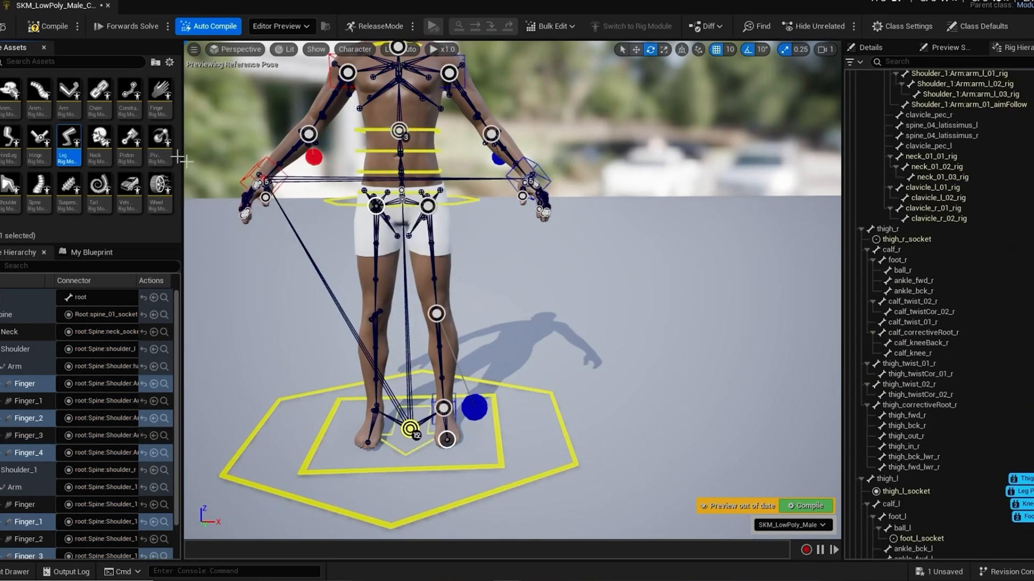
drag(66, 145, 376, 207)
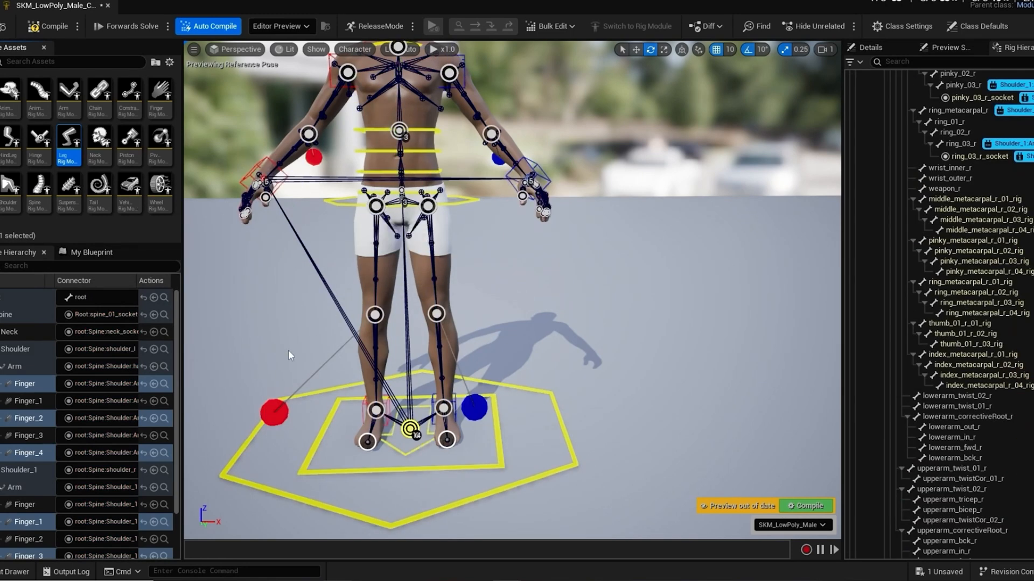
Step: Compile the control rig with its Leg modules and save the asset
scroll(288, 356, down, 3)
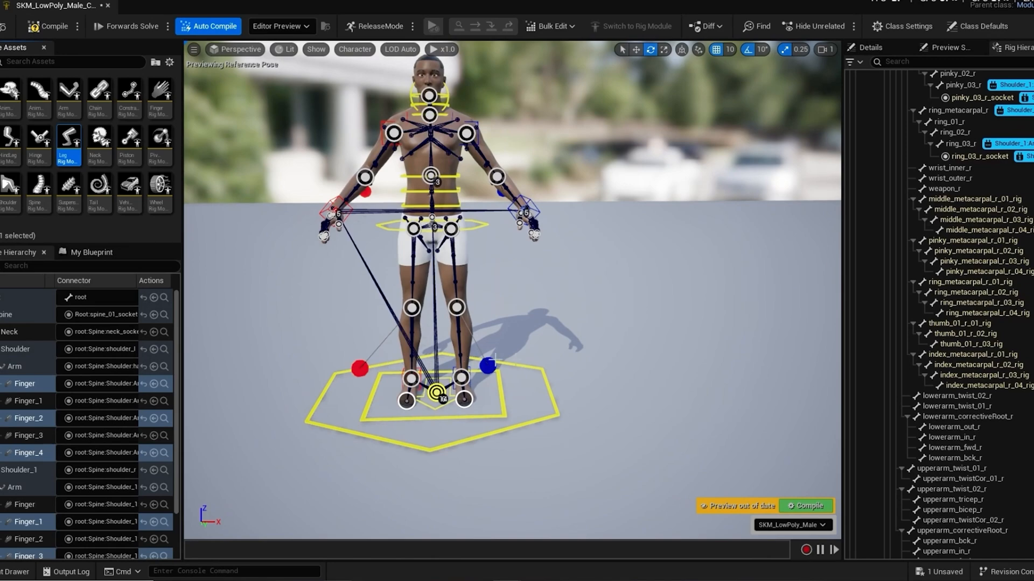
mouse_move(609, 373)
alt+mouse_down()
mouse_move(342, 373)
mouse_move(596, 380)
alt+mouse_up()
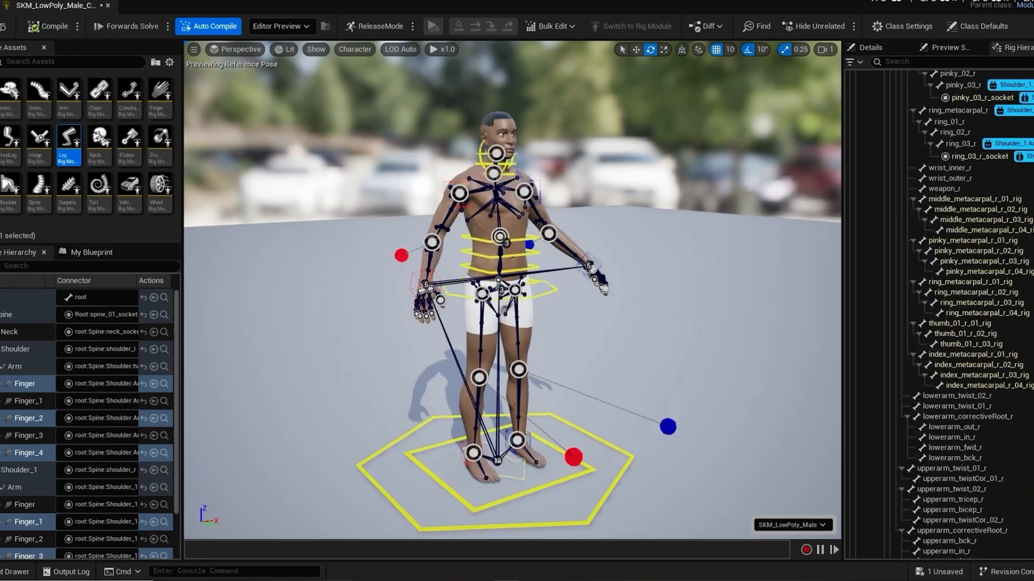
key(ctrl+s)
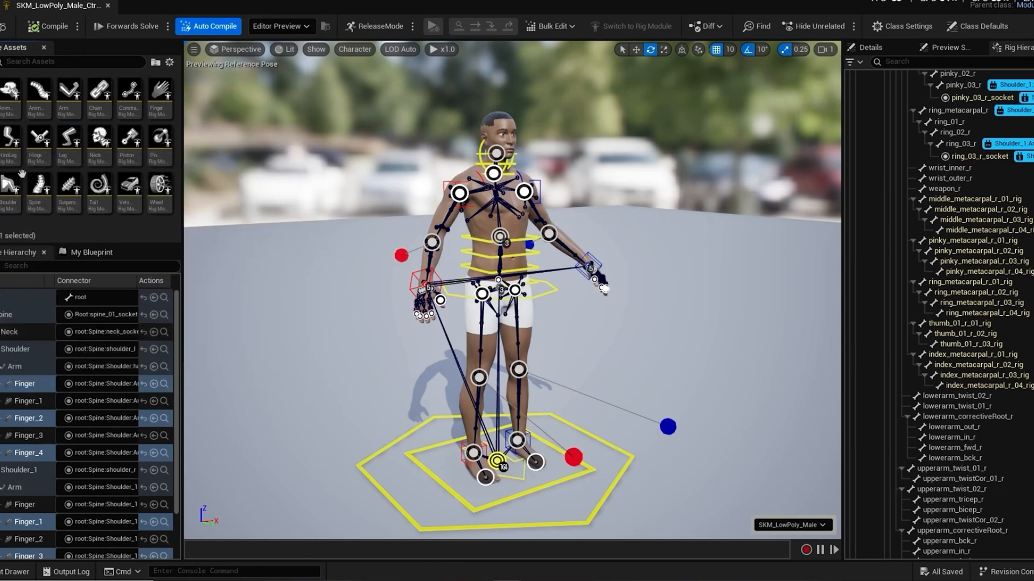
Step: Examine the rig controls around the character's legs and feet, and review the module hierarchy down to the Leg modules
drag(490, 487, 486, 478)
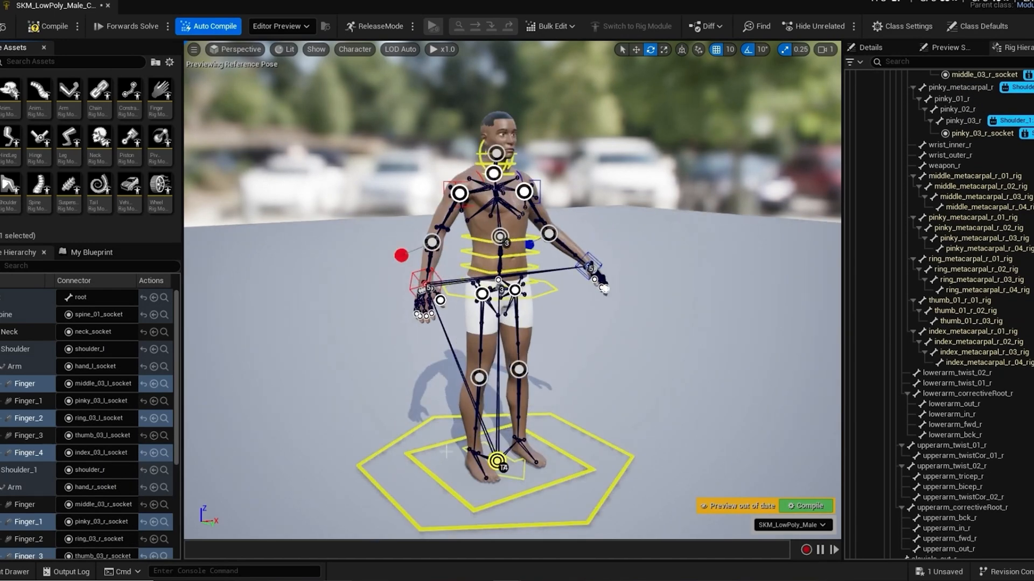
alt+drag(446, 452, 452, 421)
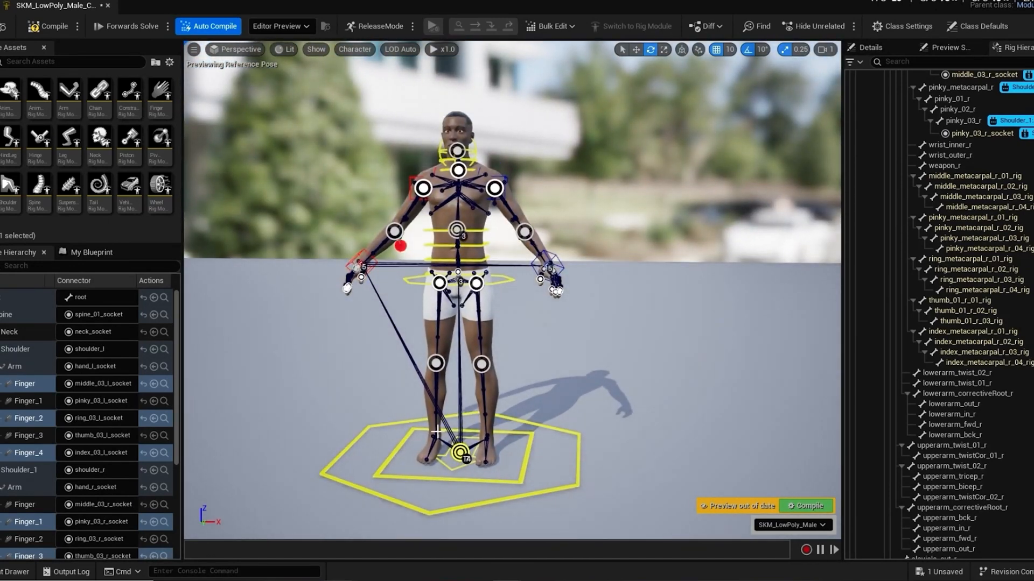
drag(436, 431, 435, 433)
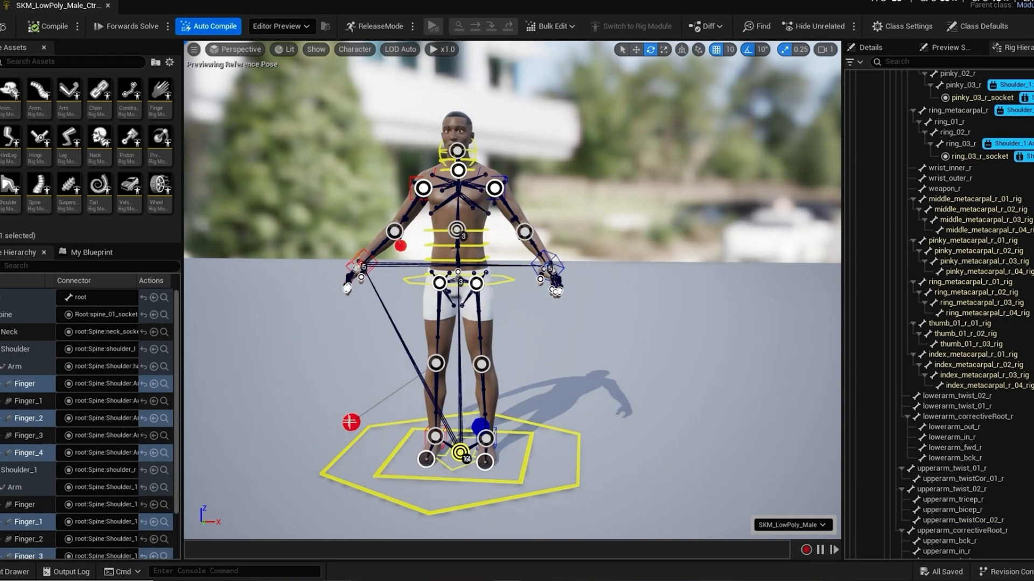
alt+drag(305, 398, 232, 474)
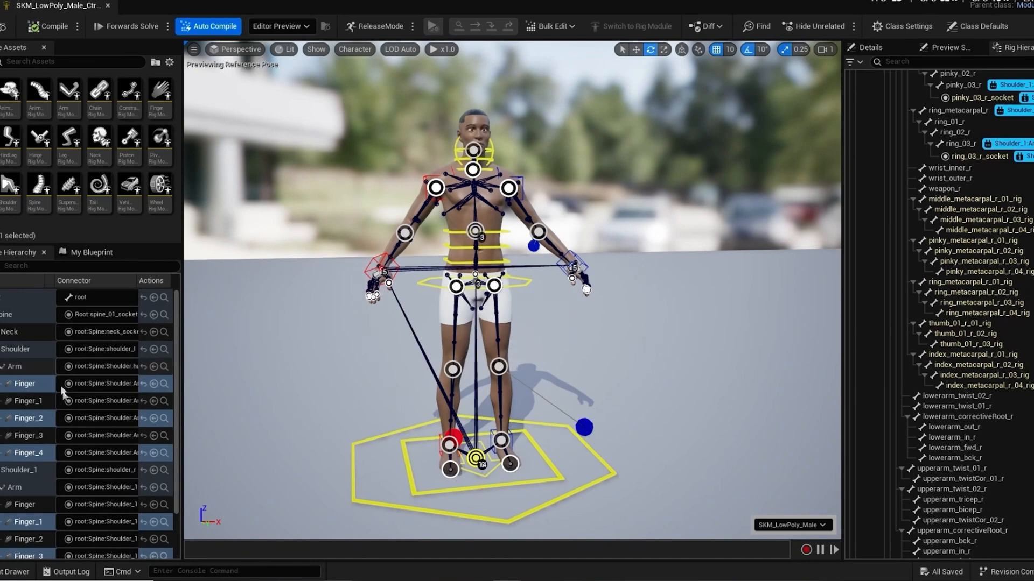
scroll(71, 427, down, 2)
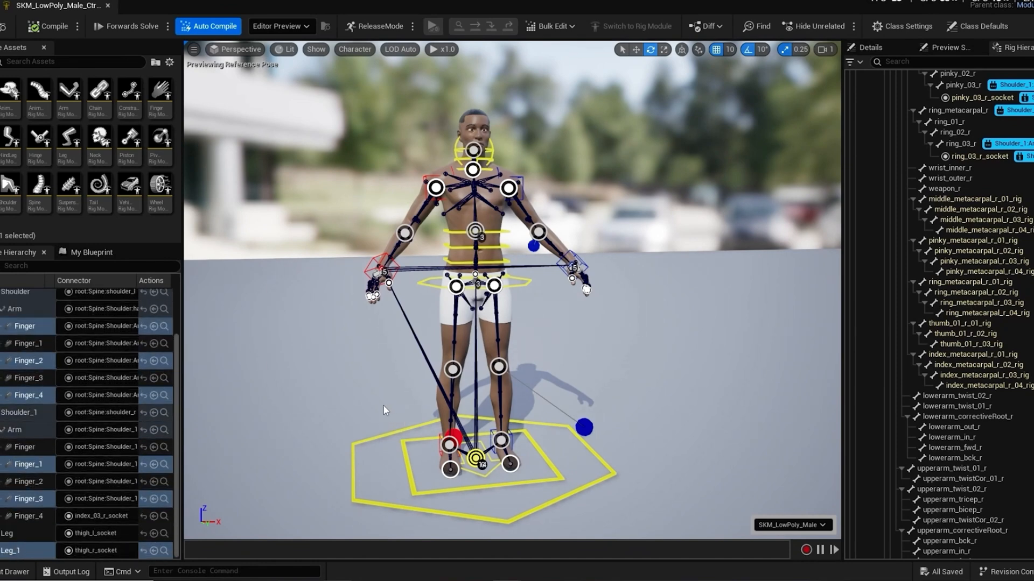
Step: Move the right foot control Leg_1:foot_l_ctrl outward from the body to test how the leg follows
alt+drag(571, 352, 636, 365)
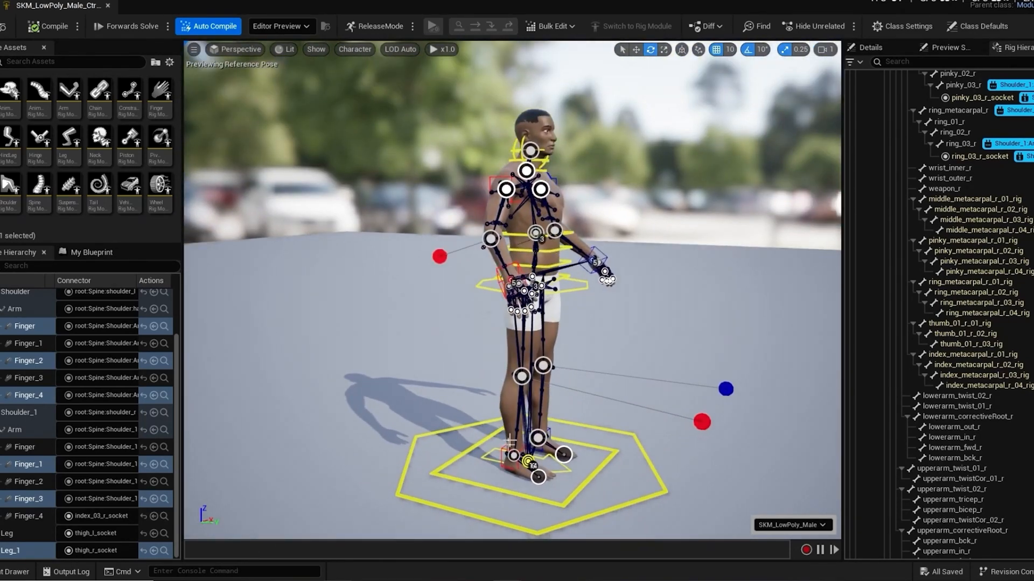
click(528, 462)
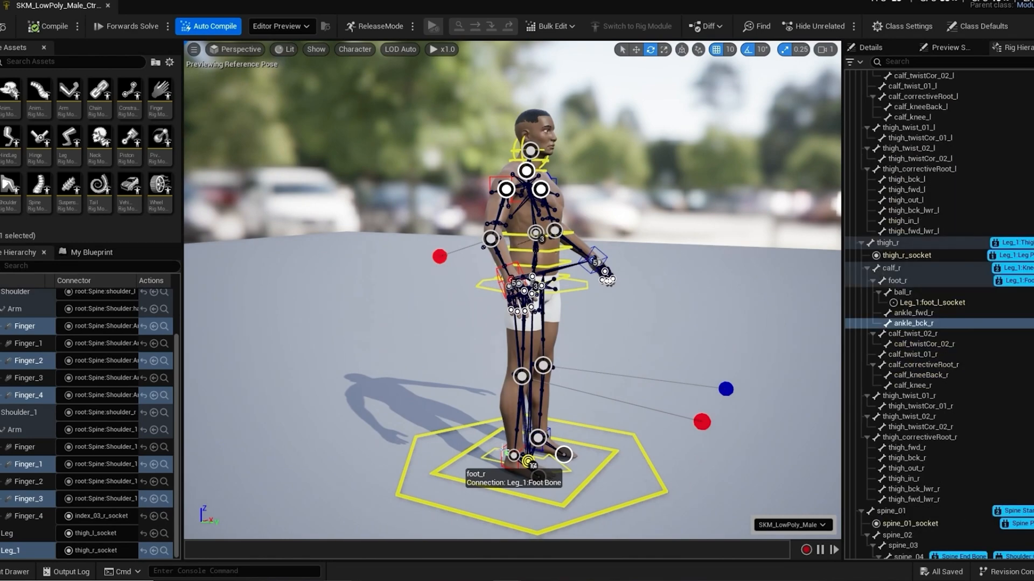
key(f)
mouse_move(533, 419)
alt+mouse_down()
mouse_move(479, 417)
mouse_move(535, 419)
alt+mouse_up()
click(597, 354)
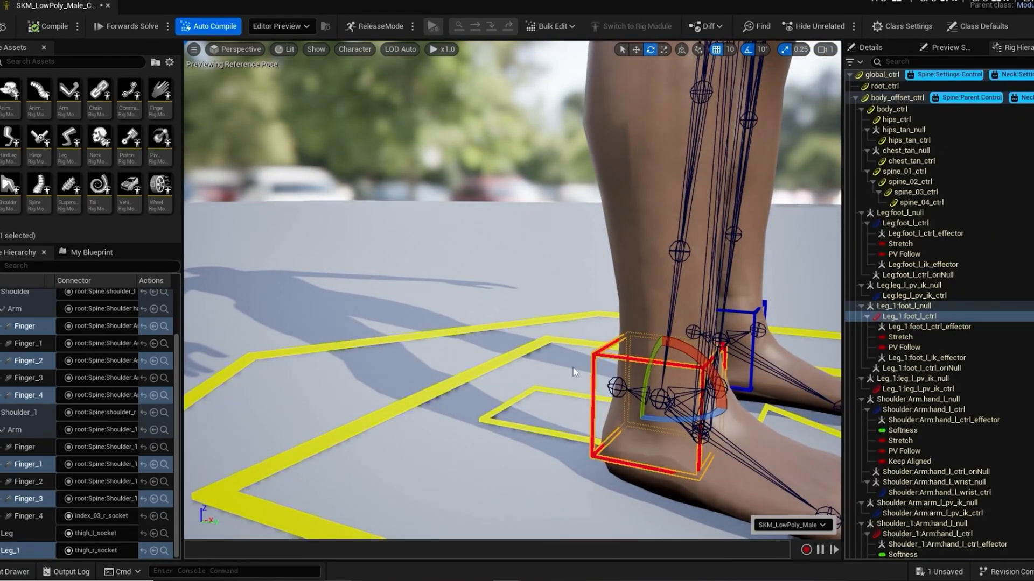
scroll(557, 363, down, 5)
scroll(531, 352, down, 6)
key(w)
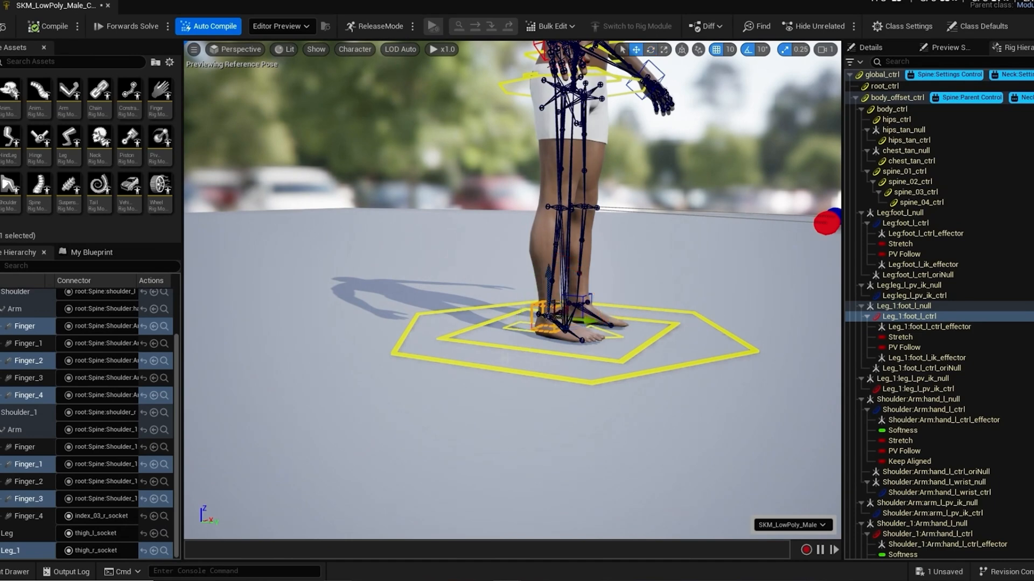
alt+drag(515, 326, 439, 382)
scroll(516, 327, up, 4)
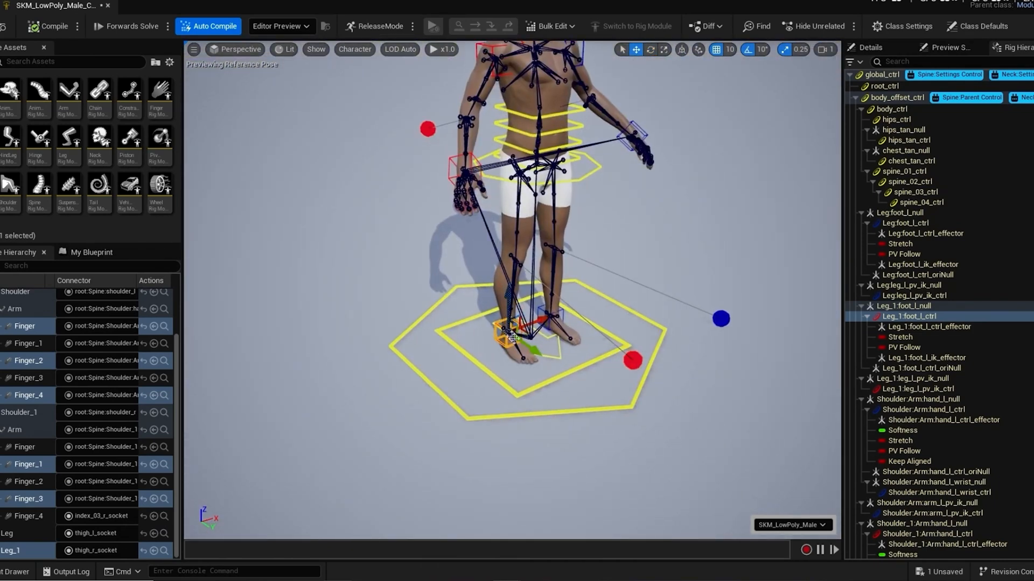
drag(507, 333, 470, 351)
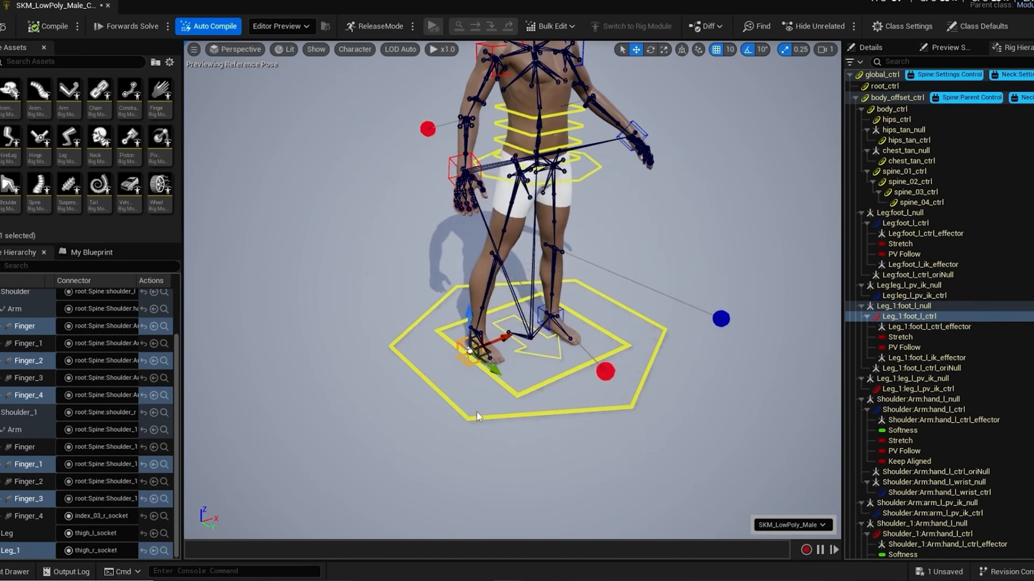
Step: Undo the test movement of the right foot control
key(ctrl+z)
key(ctrl+z)
key(ctrl+z)
Step: Move the left hand control Shoulder:Arm:hand_l_ctrl away from the body to test how the arm follows
scroll(382, 357, down, 3)
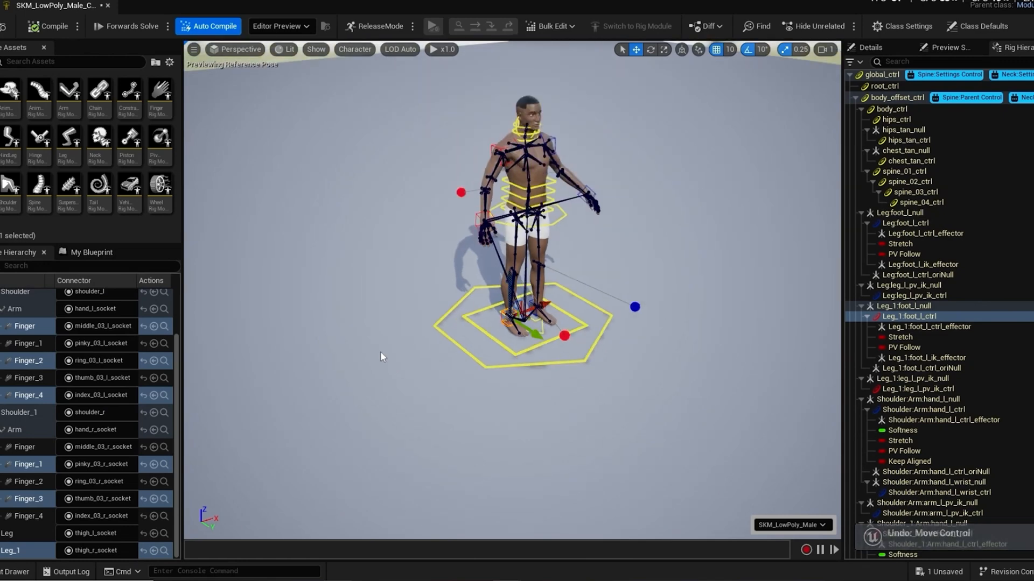
scroll(382, 358, up, 2)
alt+drag(415, 342, 395, 312)
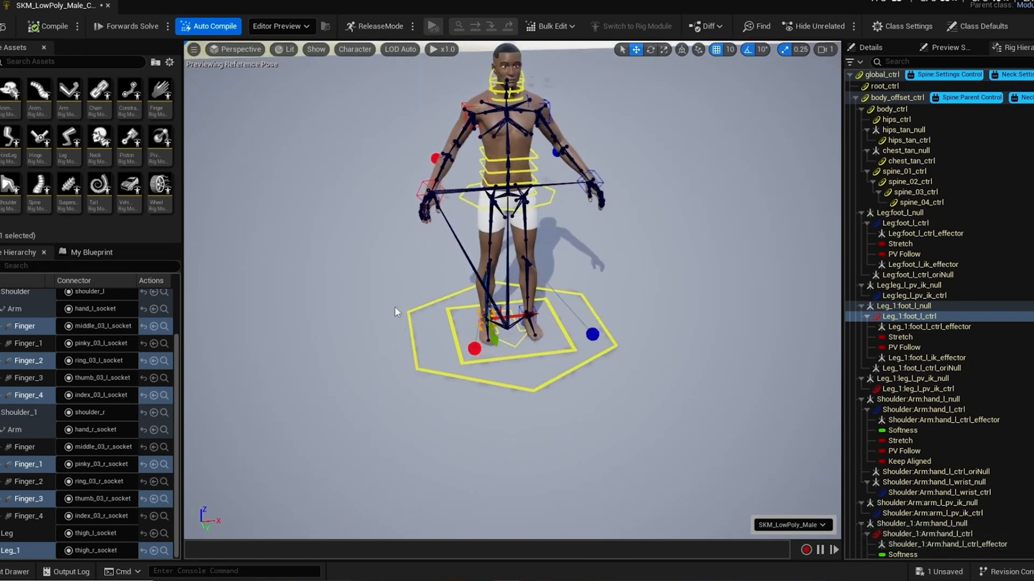
middle_drag(396, 312, 405, 331)
alt+drag(404, 331, 371, 318)
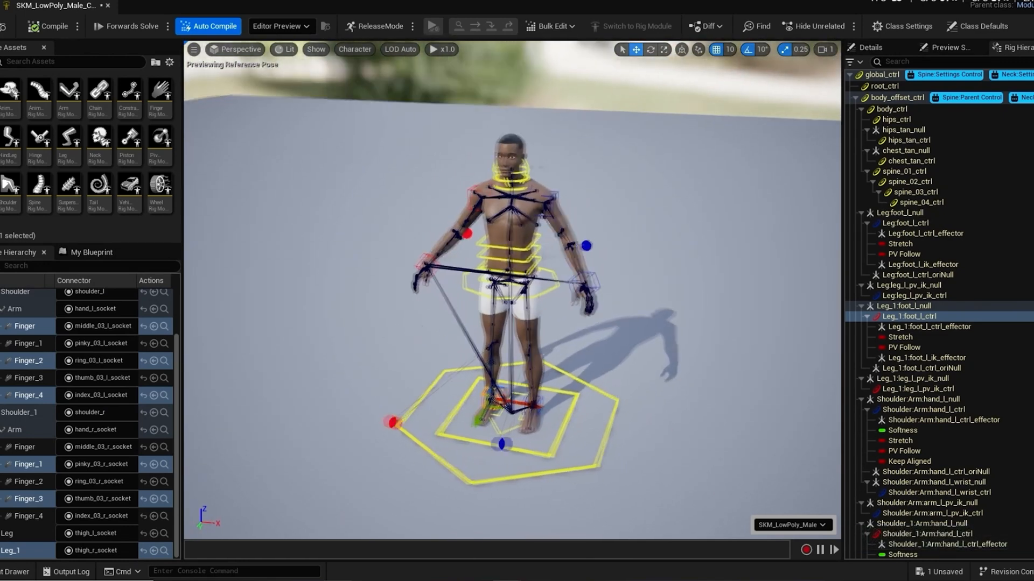
alt+right_drag(422, 324, 573, 317)
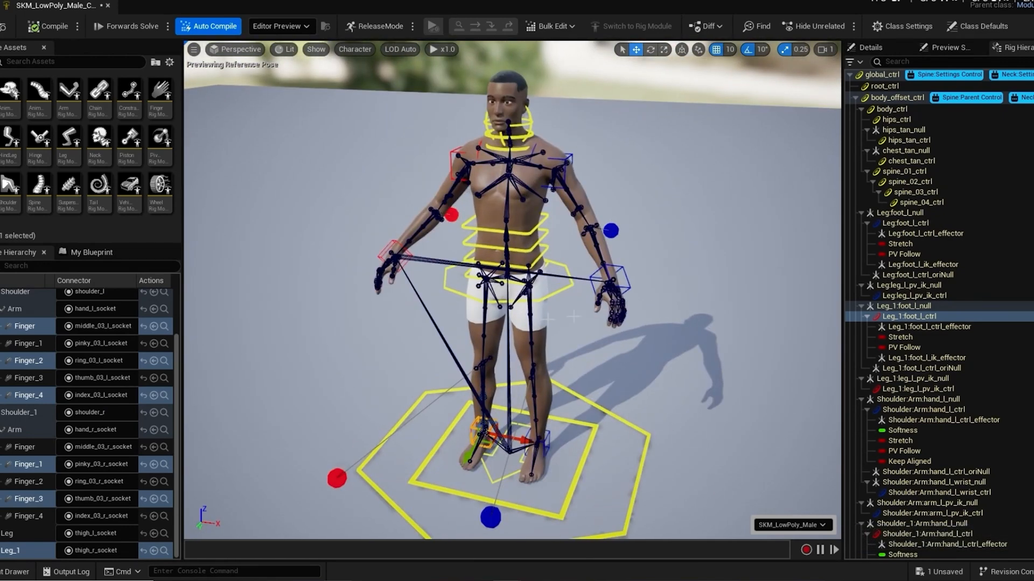
click(613, 282)
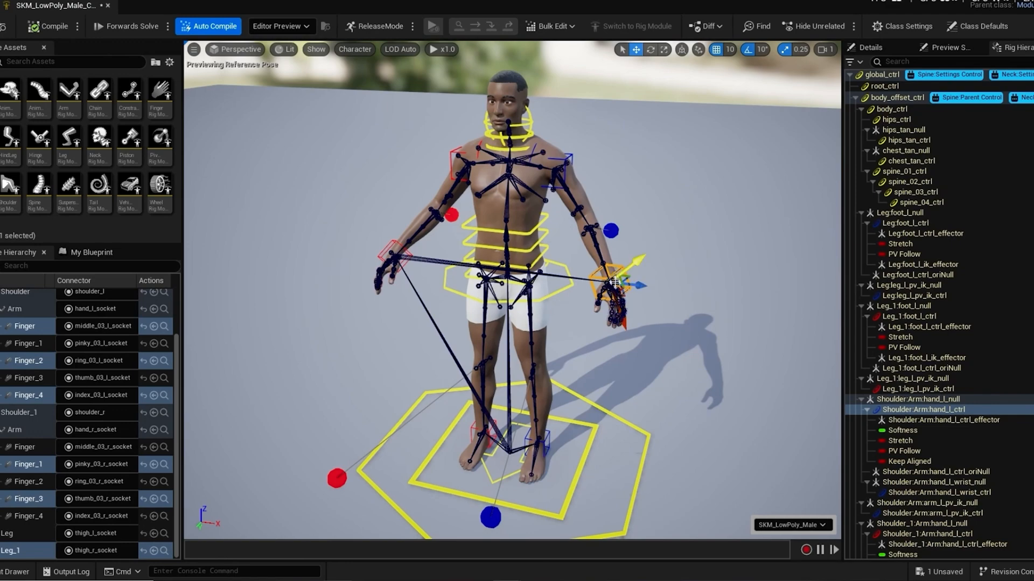
alt+drag(640, 298, 607, 293)
scroll(612, 292, up, 7)
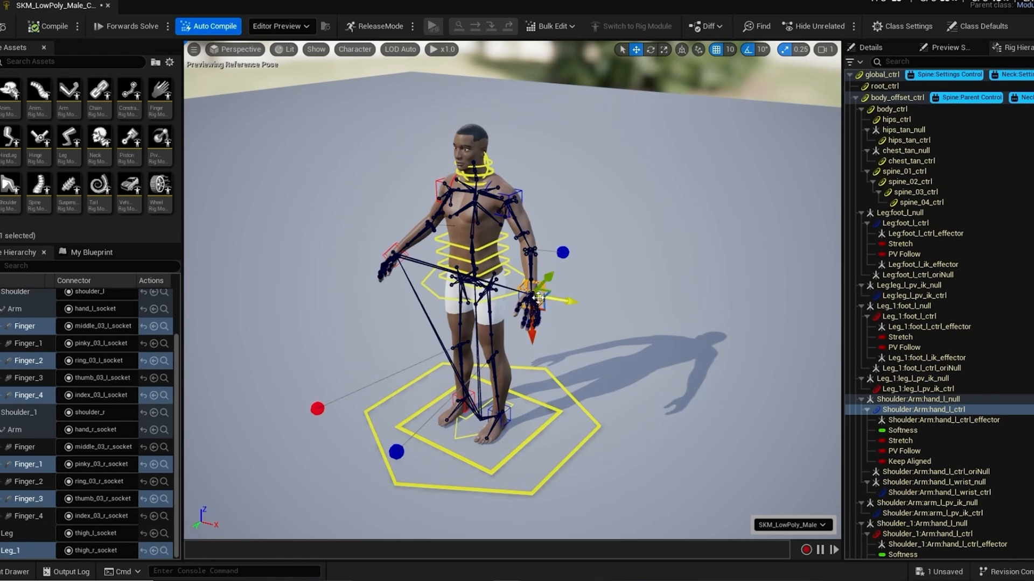
drag(536, 295, 559, 219)
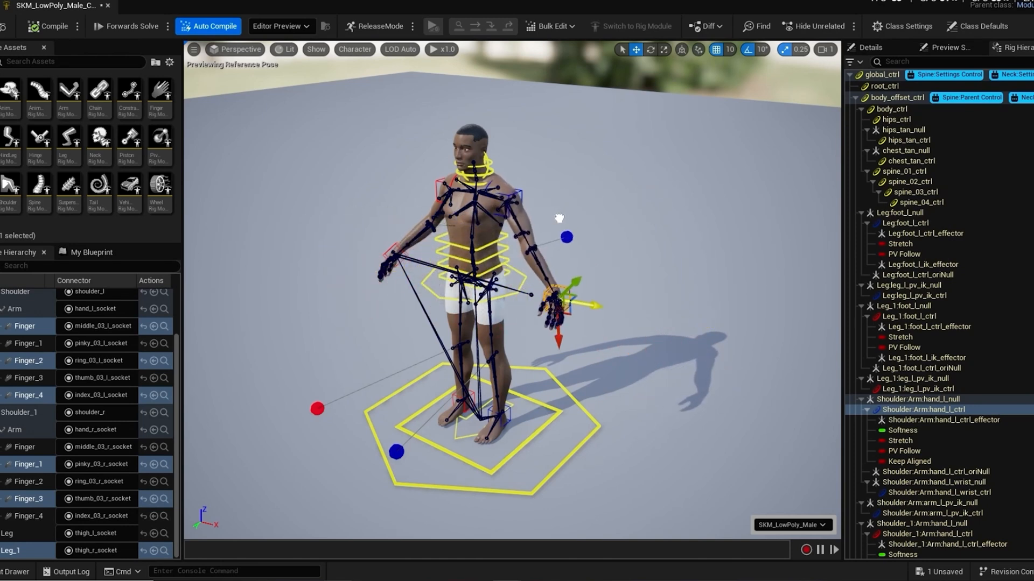
drag(558, 334, 547, 308)
Step: Undo the test movements of the left hand control
key(ctrl+z)
key(ctrl+z)
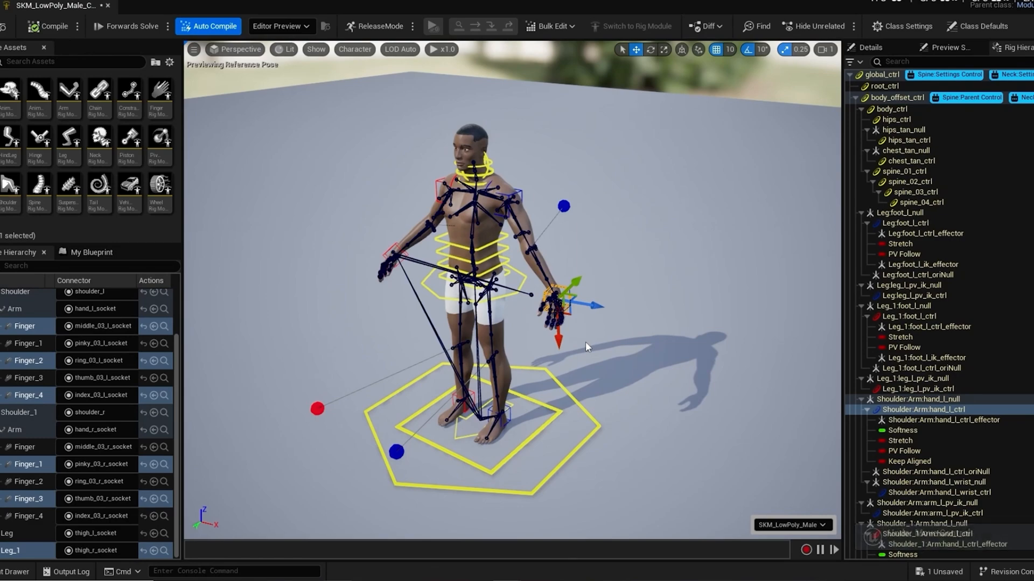
key(ctrl+z)
scroll(586, 297, down, 2)
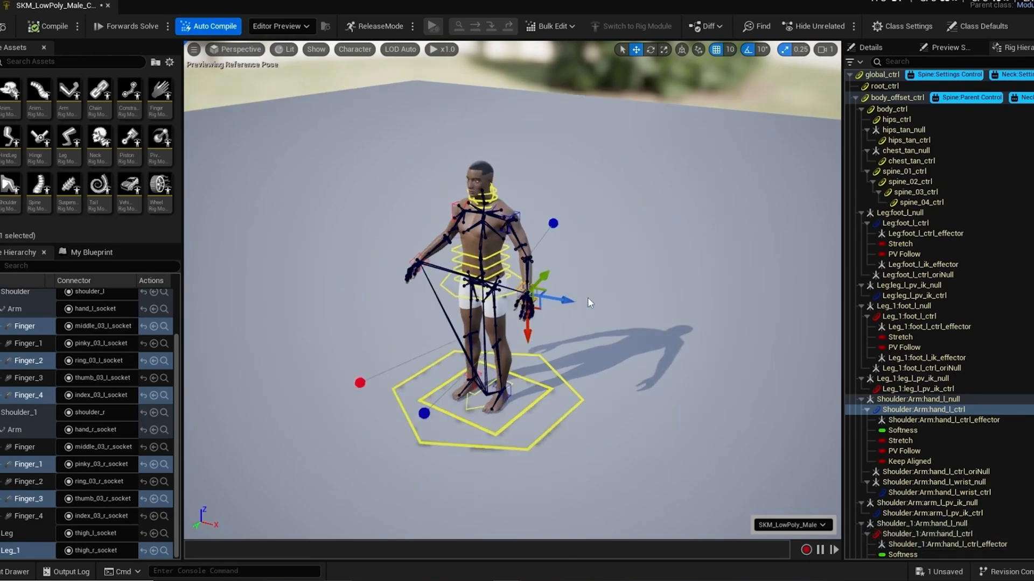
scroll(586, 297, up, 4)
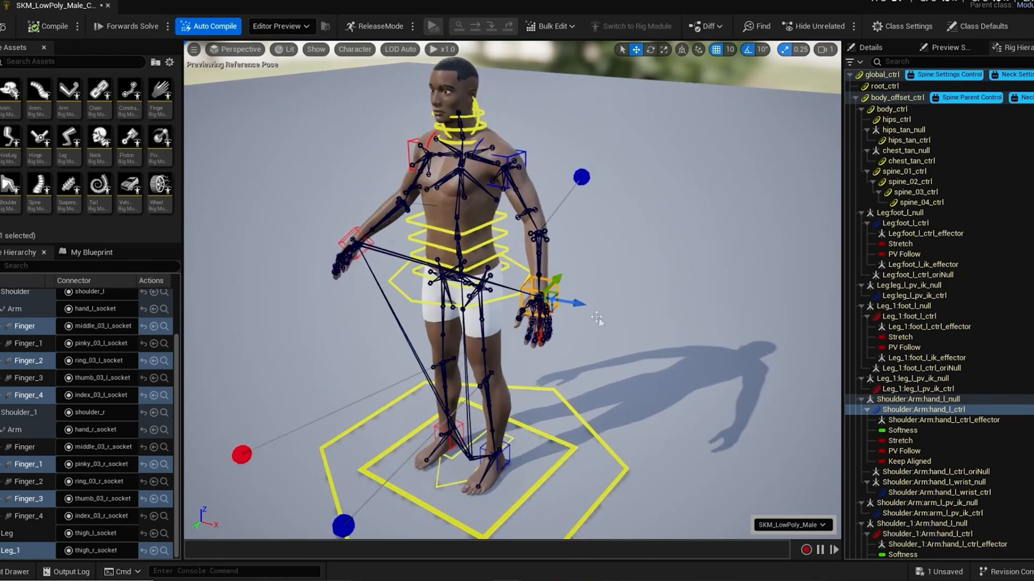
alt+drag(553, 337, 657, 301)
alt+middle_drag(657, 301, 589, 342)
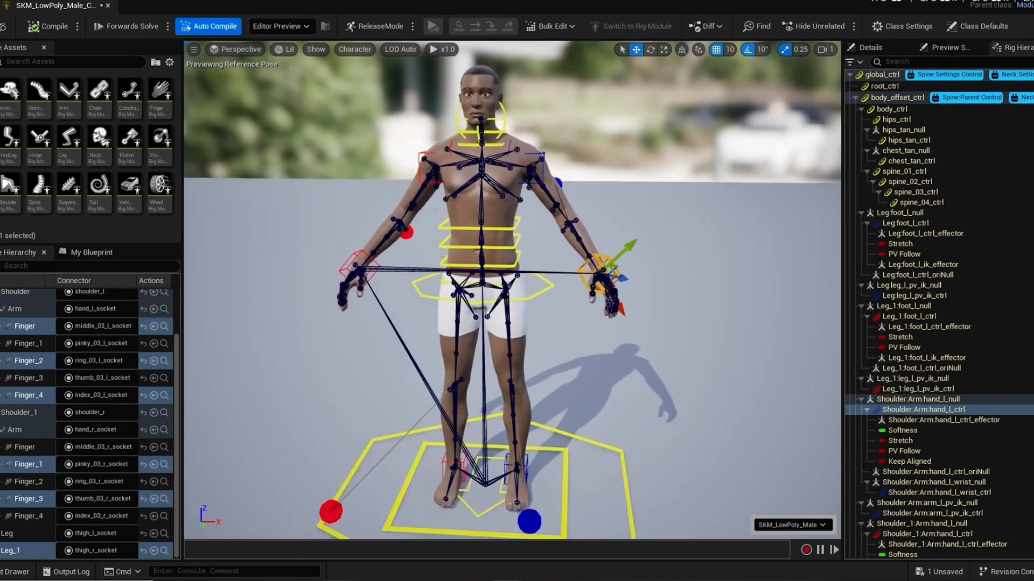
alt+drag(522, 349, 572, 322)
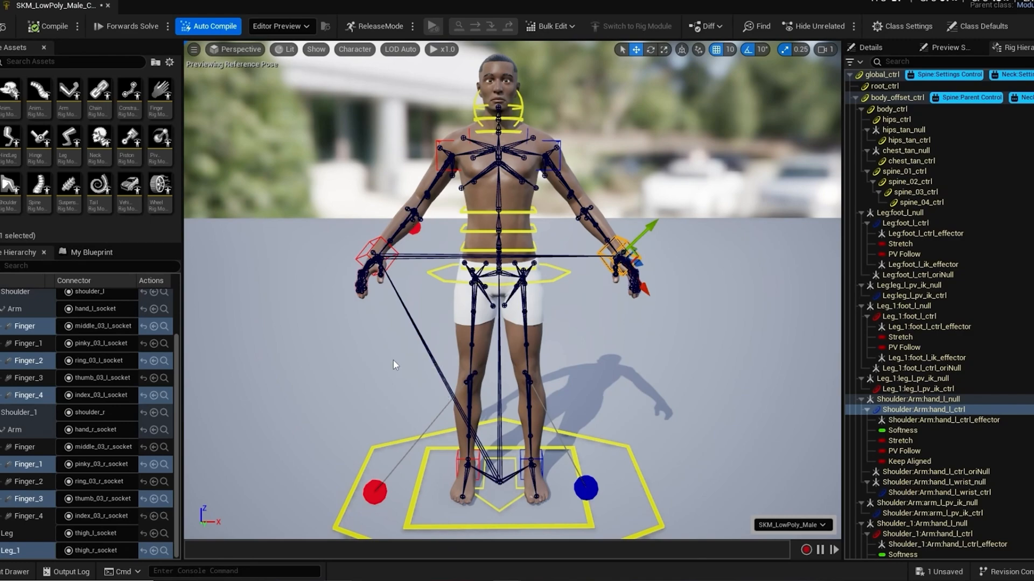
mouse_move(393, 360)
alt+mouse_down()
mouse_move(419, 360)
mouse_move(318, 363)
mouse_move(387, 353)
alt+mouse_up()
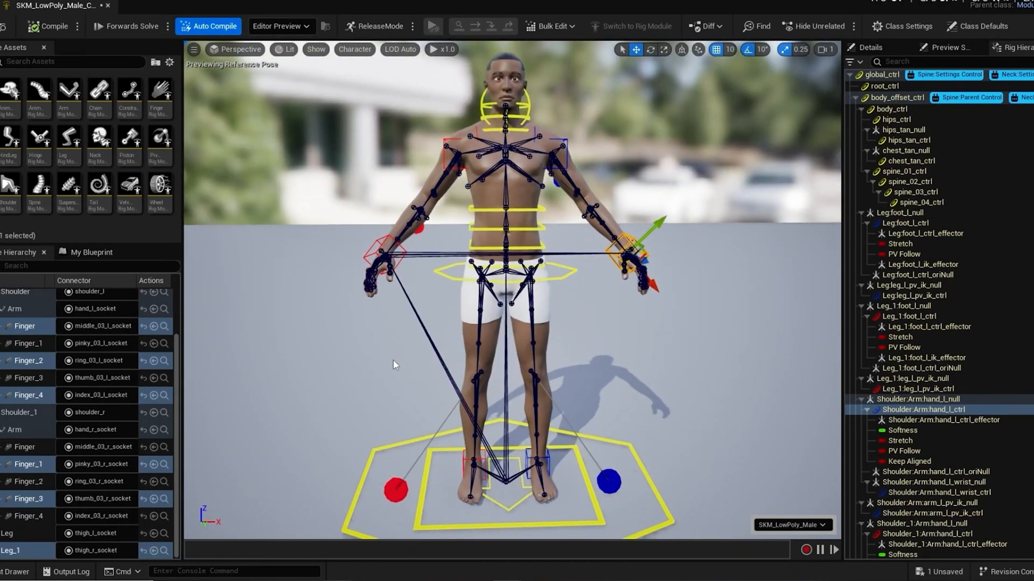